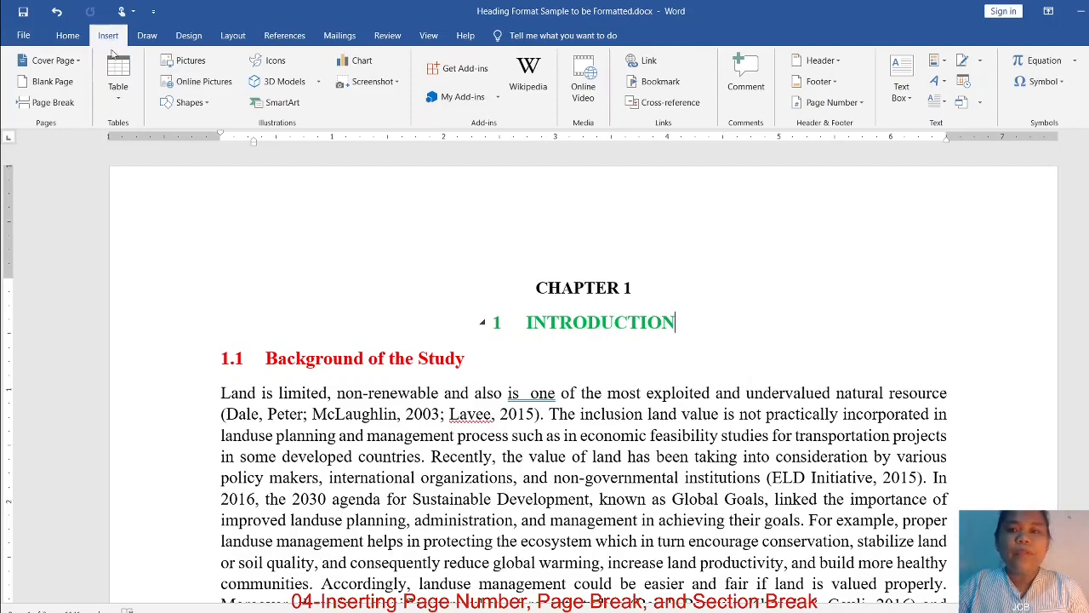
Insert page numbers at the top of the pages in the Plain Number 3 style and check them across the document
{"action": "left_click", "coordinate": [826, 103]}
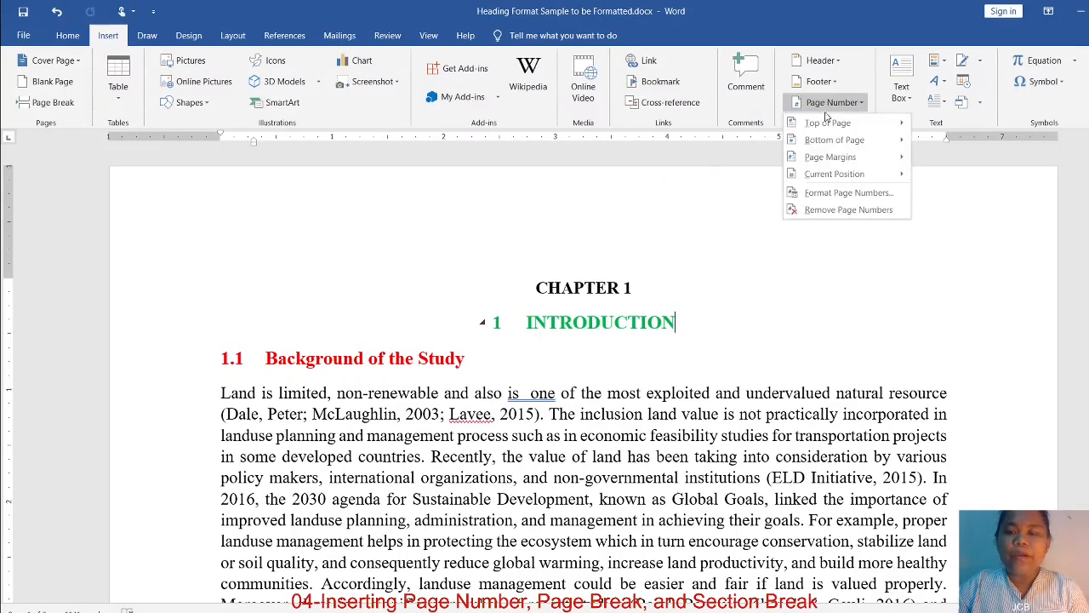
{"action": "mouse_move", "coordinate": [827, 125]}
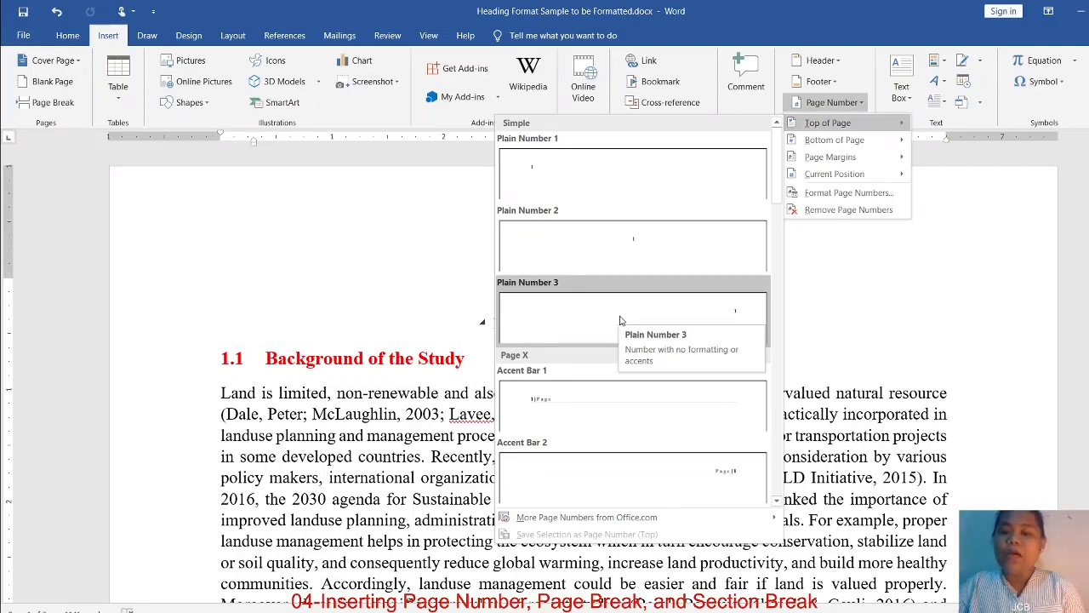
{"action": "left_click", "coordinate": [728, 312]}
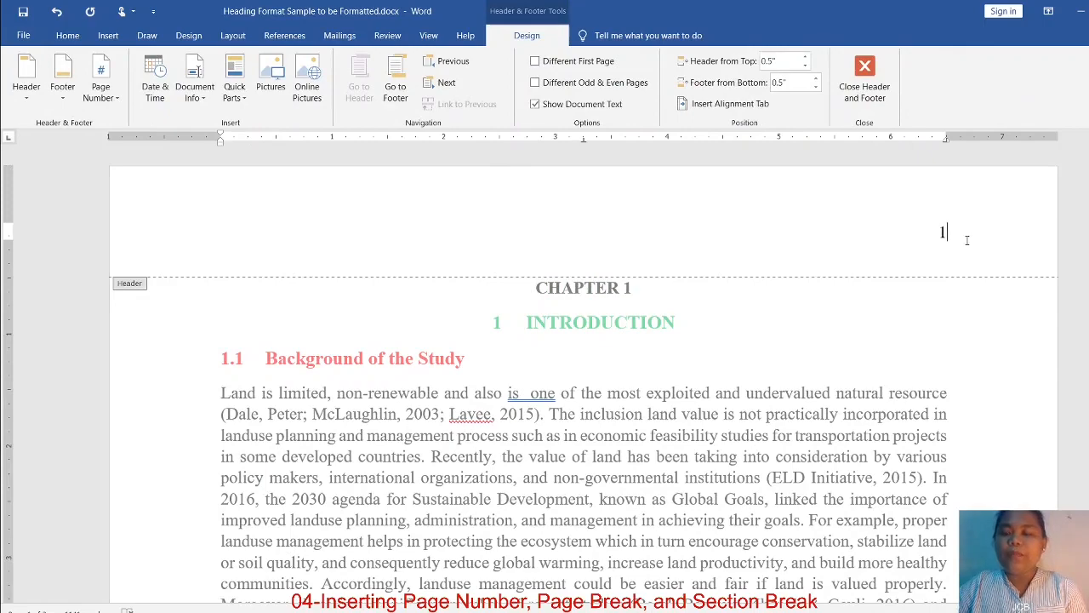
{"action": "scroll", "coordinate": [968, 245], "scroll_direction": "down", "scroll_amount": 15}
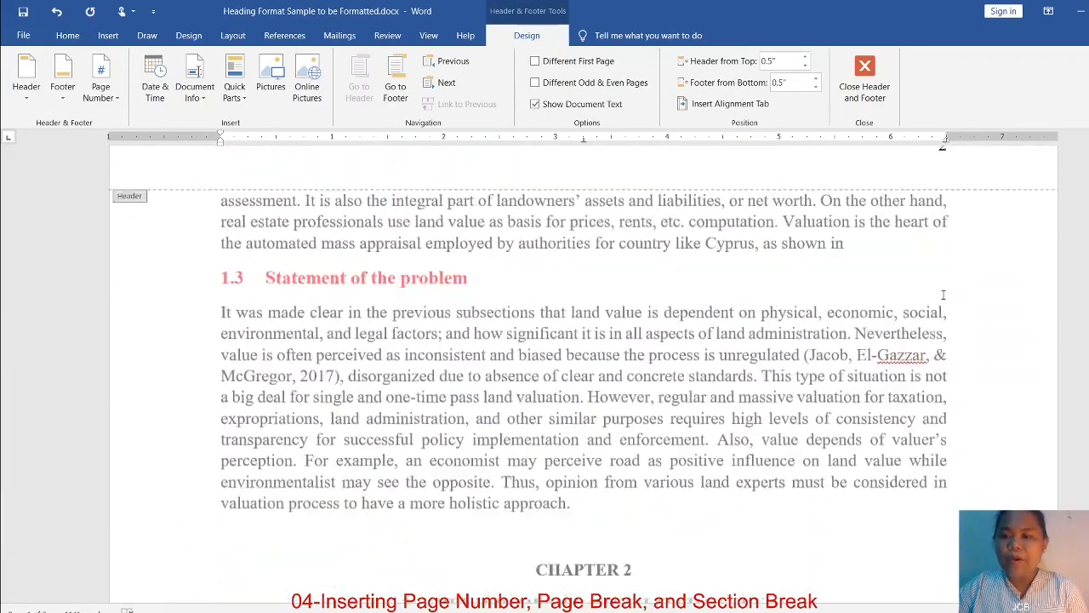
{"action": "scroll", "coordinate": [943, 300], "scroll_direction": "up", "scroll_amount": 15}
{"action": "scroll", "coordinate": [943, 305], "scroll_direction": "up", "scroll_amount": 2}
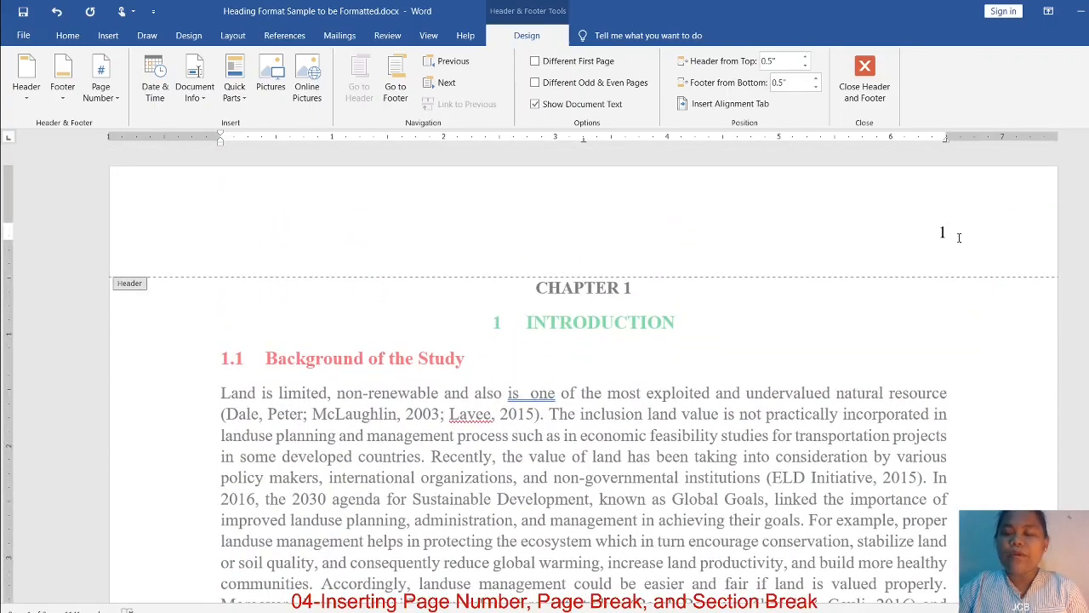
{"action": "scroll", "coordinate": [934, 332], "scroll_direction": "down", "scroll_amount": 15}
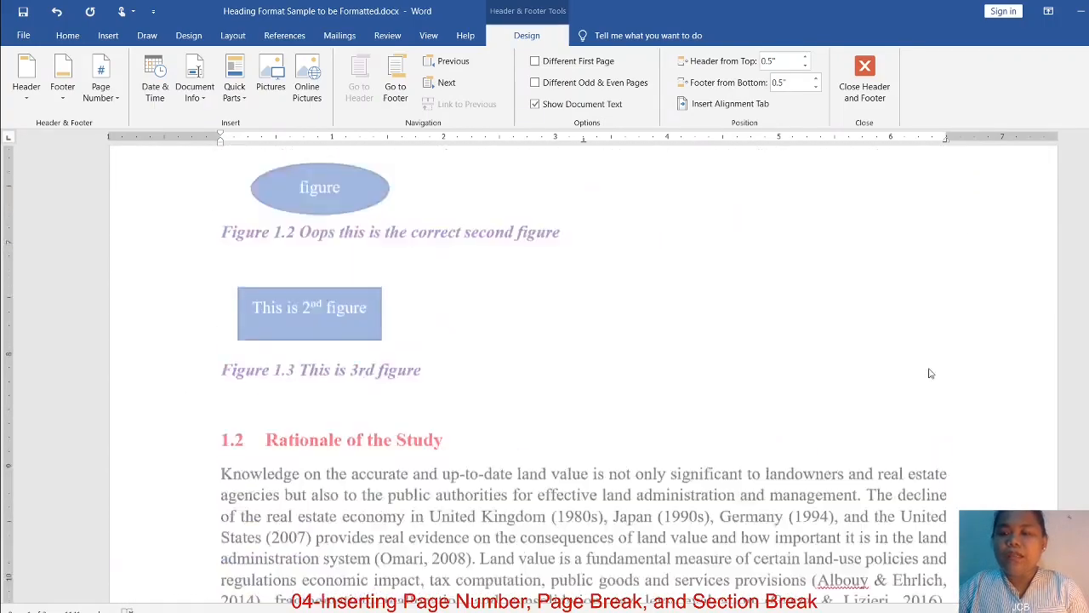
{"action": "scroll", "coordinate": [930, 369], "scroll_direction": "down", "scroll_amount": 3}
{"action": "scroll", "coordinate": [979, 278], "scroll_direction": "up", "scroll_amount": 16}
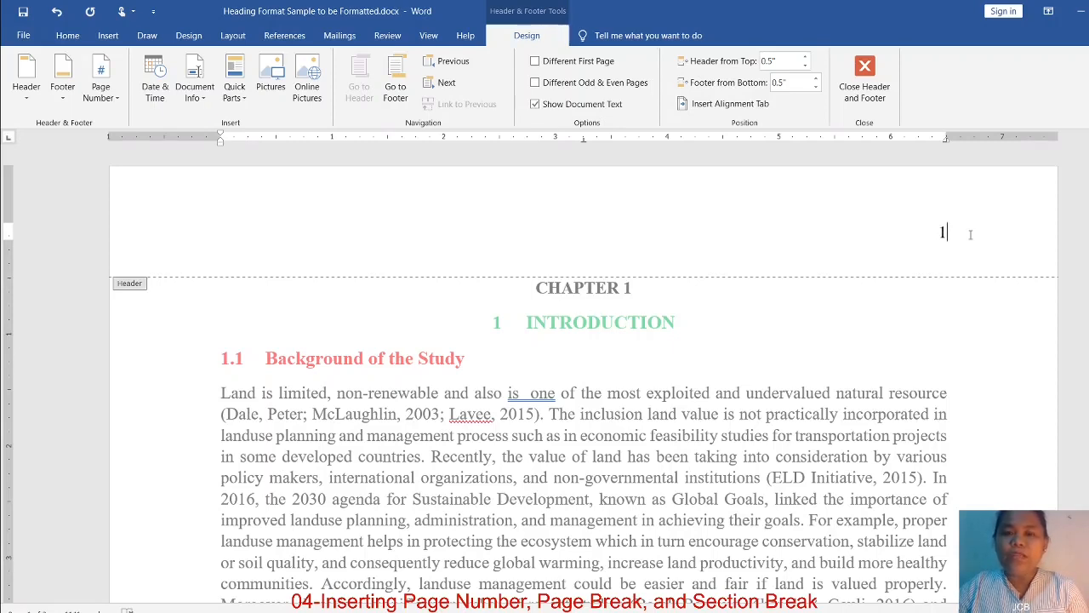
Give the first page a different header so that the CHAPTER 1 page carries no page number
{"action": "left_click", "coordinate": [535, 63]}
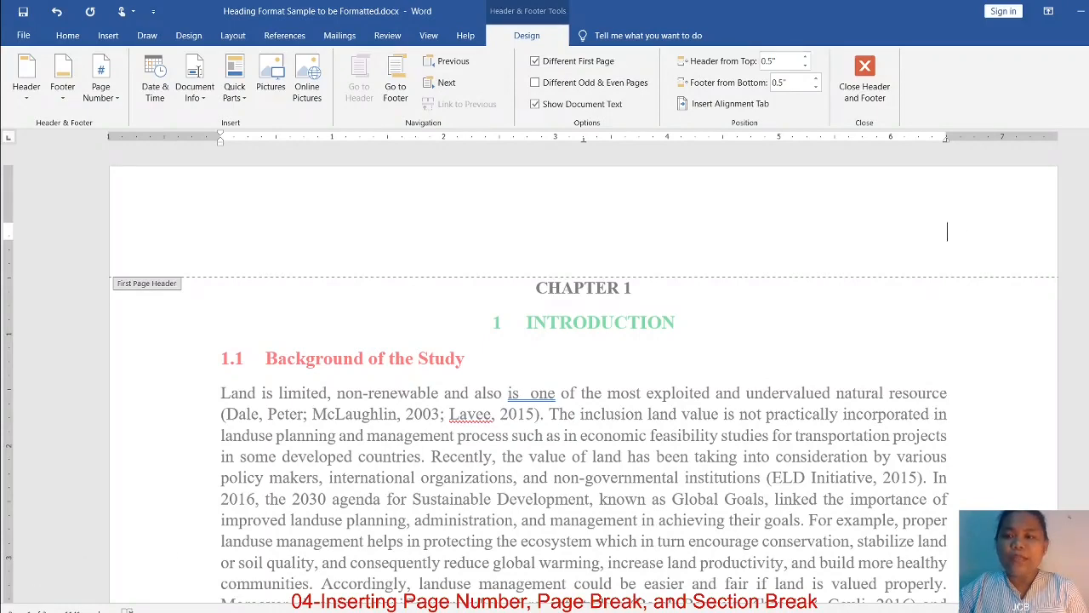
{"action": "left_click_drag", "start_coordinate": [1087, 173], "coordinate": [1087, 192]}
{"action": "scroll", "coordinate": [978, 382], "scroll_direction": "down", "scroll_amount": 15}
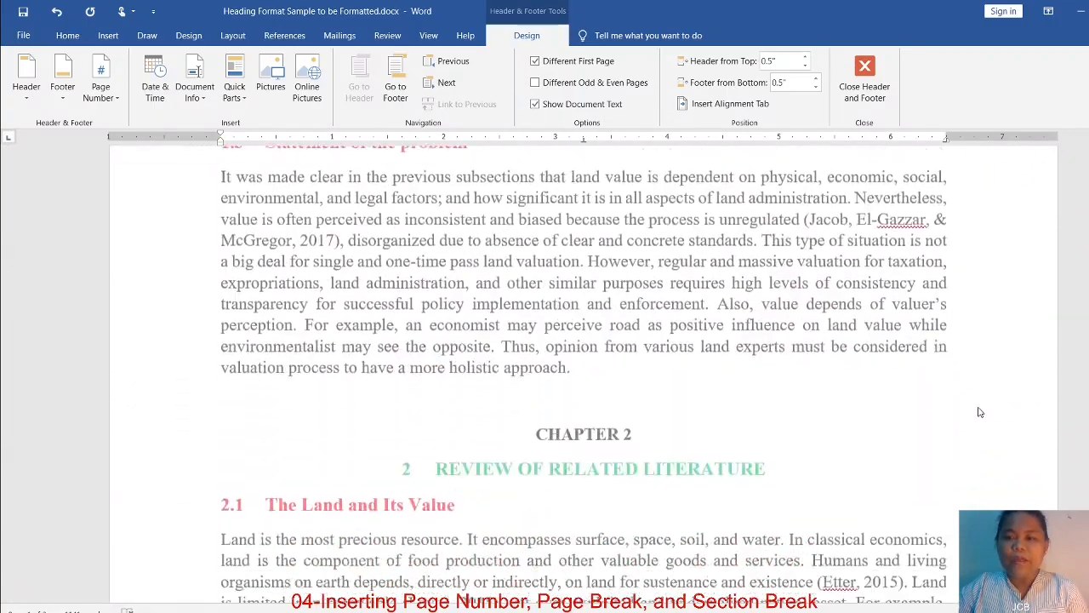
{"action": "scroll", "coordinate": [978, 411], "scroll_direction": "up", "scroll_amount": 20}
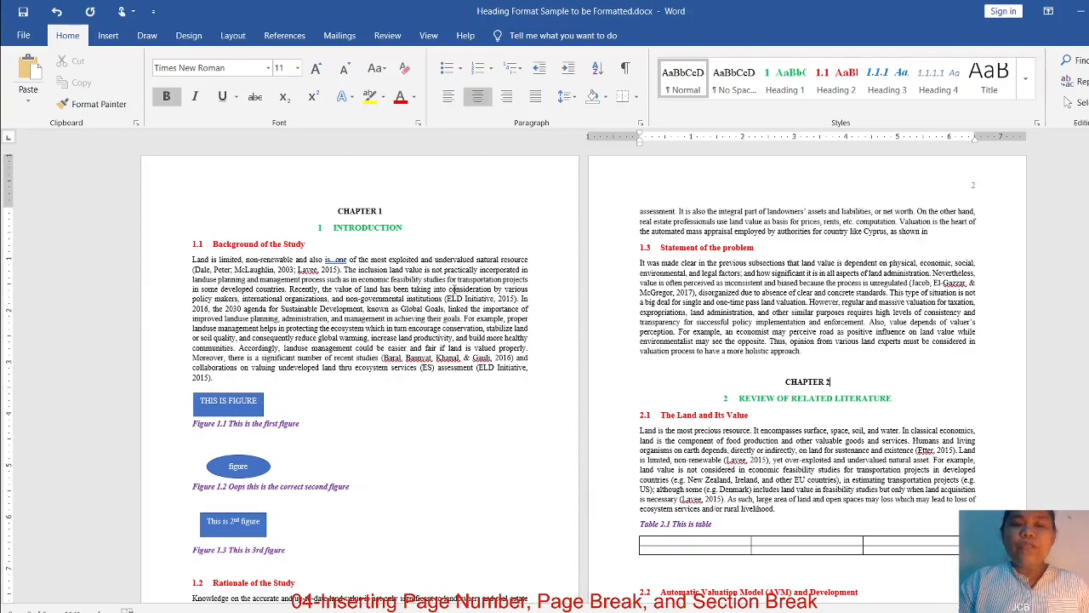
Add blank paragraphs after the section 1.3 text until the CHAPTER 2 heading moves onto the following page
{"action": "left_click", "coordinate": [405, 213]}
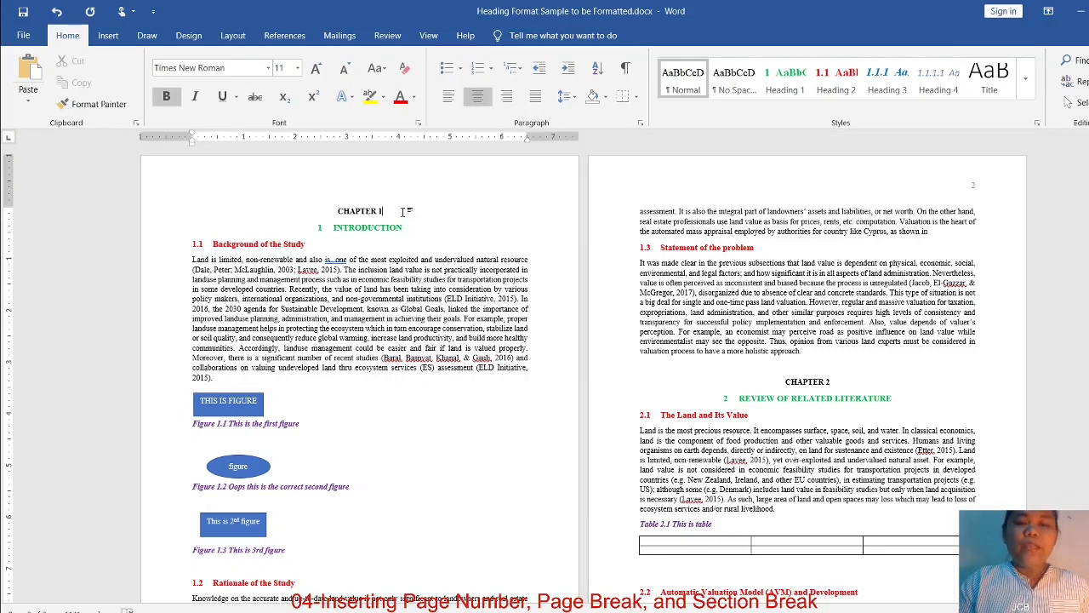
{"action": "left_click", "coordinate": [834, 382]}
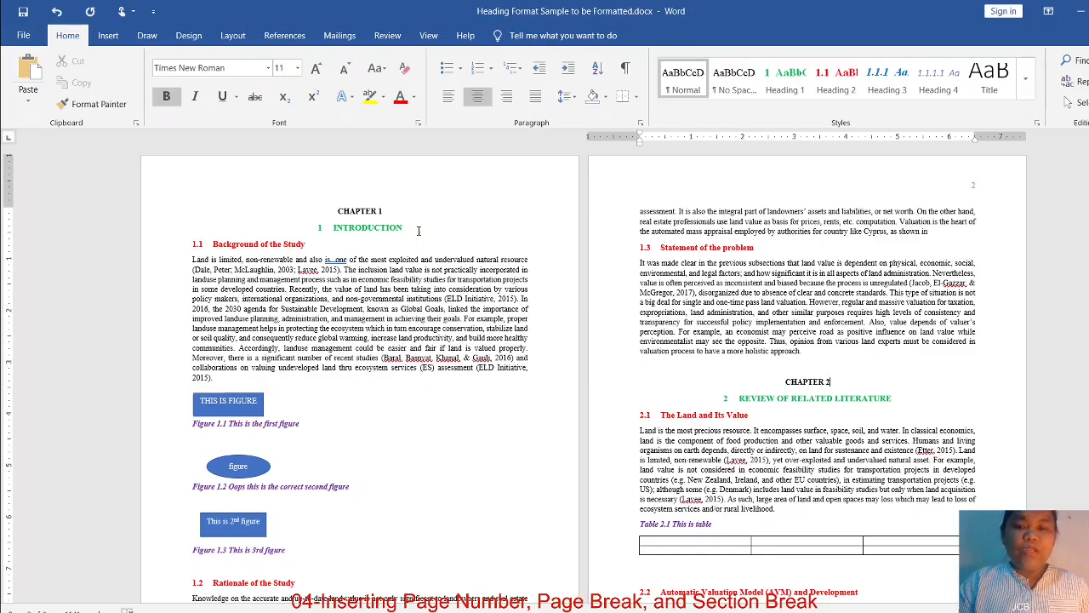
{"action": "left_click_drag", "start_coordinate": [793, 370], "coordinate": [892, 400]}
{"action": "left_click", "coordinate": [804, 365]}
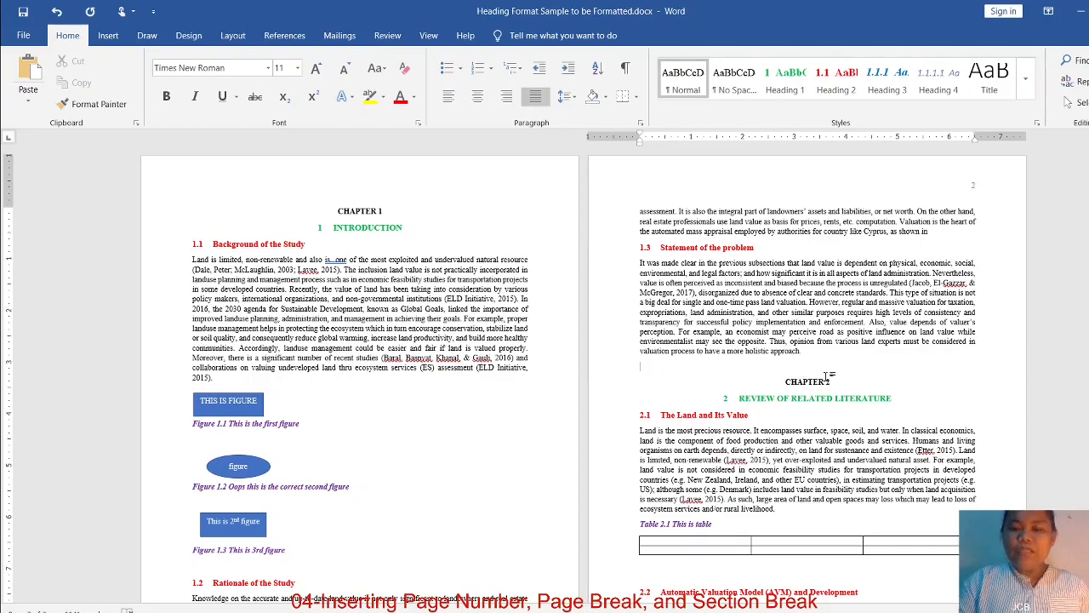
{"action": "scroll", "coordinate": [809, 340], "scroll_direction": "down", "scroll_amount": 3}
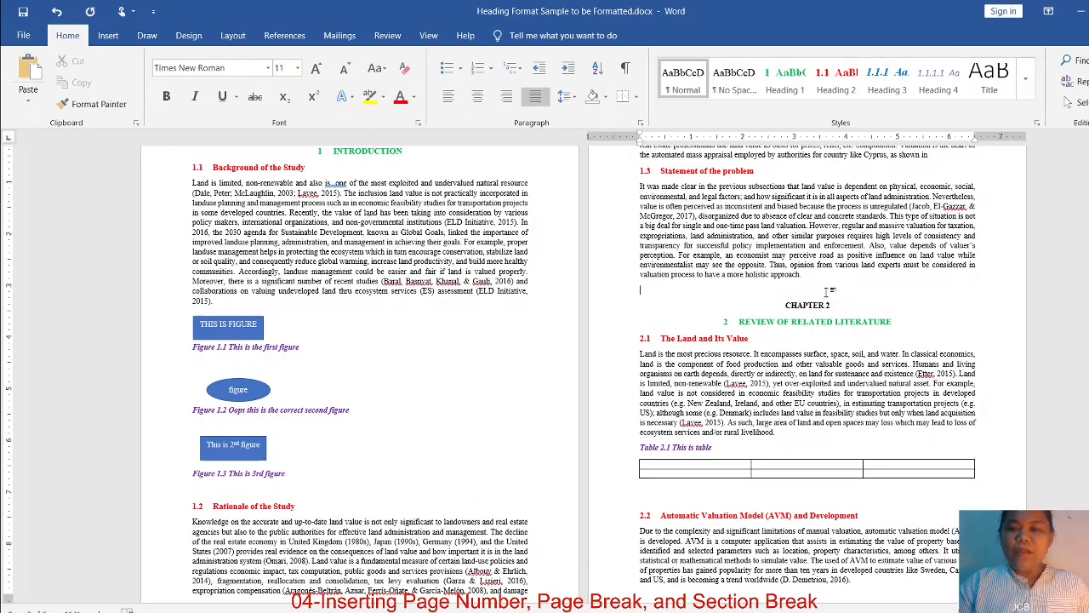
{"action": "key", "text": "Return"}
{"action": "key", "text": "Return"}
{"action": "key", "text": "Return"}
{"action": "key", "text": "Return"}
{"action": "key", "text": "Return"}
{"action": "key", "text": "Return"}
{"action": "key", "text": "Return"}
{"action": "key", "text": "Return"}
{"action": "key", "text": "Return"}
{"action": "key", "text": "Return"}
{"action": "key", "text": "Return"}
{"action": "key", "text": "Return"}
{"action": "key", "text": "Return"}
{"action": "key", "text": "Return"}
{"action": "key", "text": "Return"}
{"action": "key", "text": "Return"}
{"action": "key", "text": "Return"}
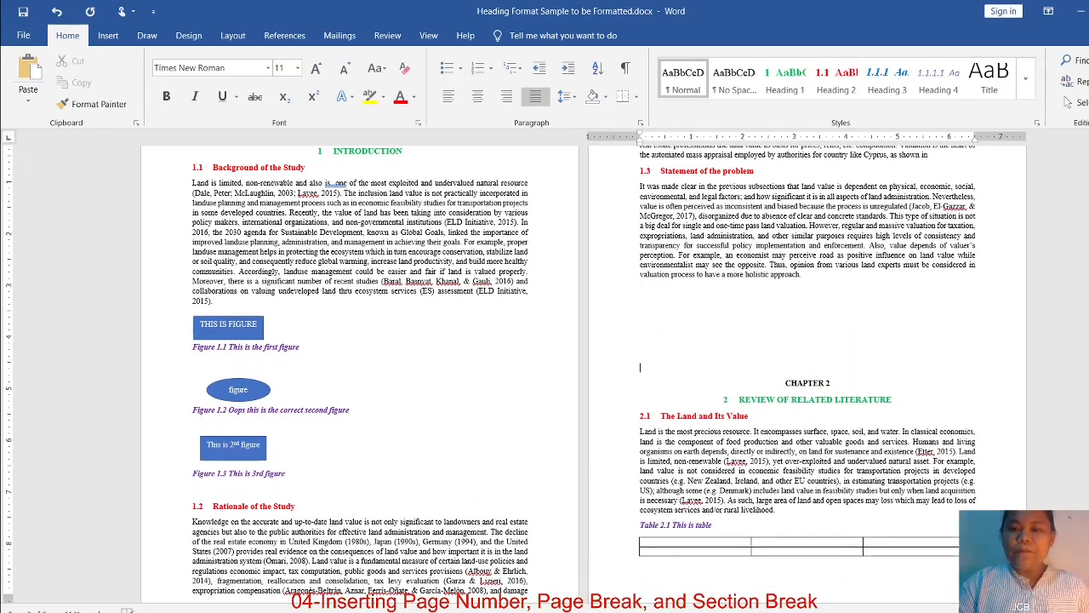
{"action": "key", "text": "Return"}
{"action": "key", "text": "Return"}
{"action": "key", "text": "Return"}
{"action": "key", "text": "Return"}
{"action": "key", "text": "Return"}
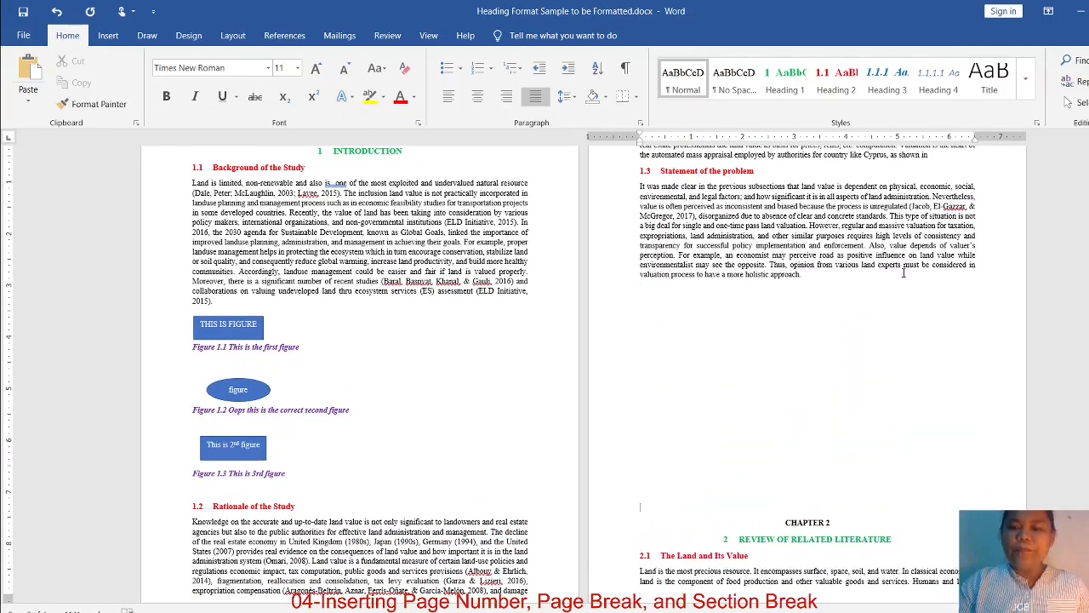
{"action": "scroll", "coordinate": [831, 343], "scroll_direction": "down", "scroll_amount": 5}
{"action": "key", "text": "Return"}
{"action": "key", "text": "Return"}
{"action": "key", "text": "Return"}
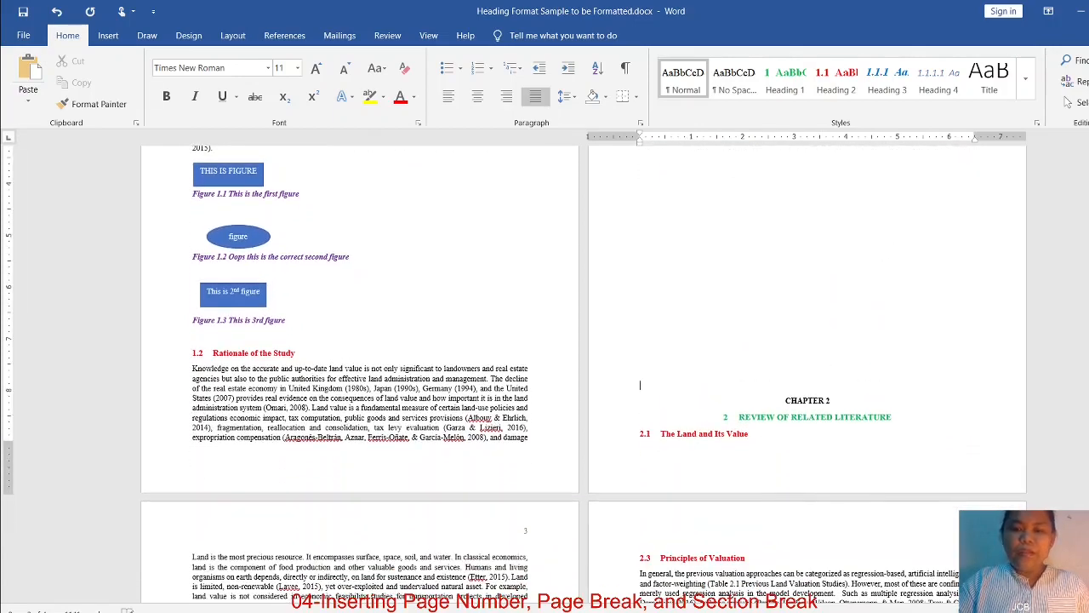
{"action": "key", "text": "Return"}
{"action": "key", "text": "Return"}
{"action": "key", "text": "Return"}
{"action": "key", "text": "Return"}
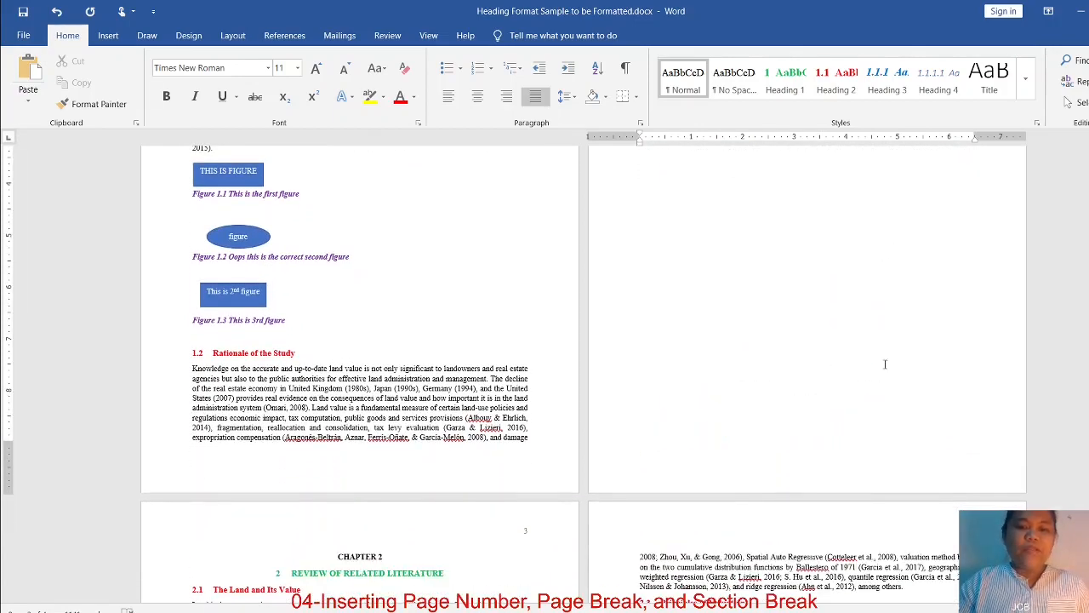
{"action": "scroll", "coordinate": [582, 455], "scroll_direction": "down", "scroll_amount": 3}
{"action": "scroll", "coordinate": [682, 431], "scroll_direction": "up", "scroll_amount": 5}
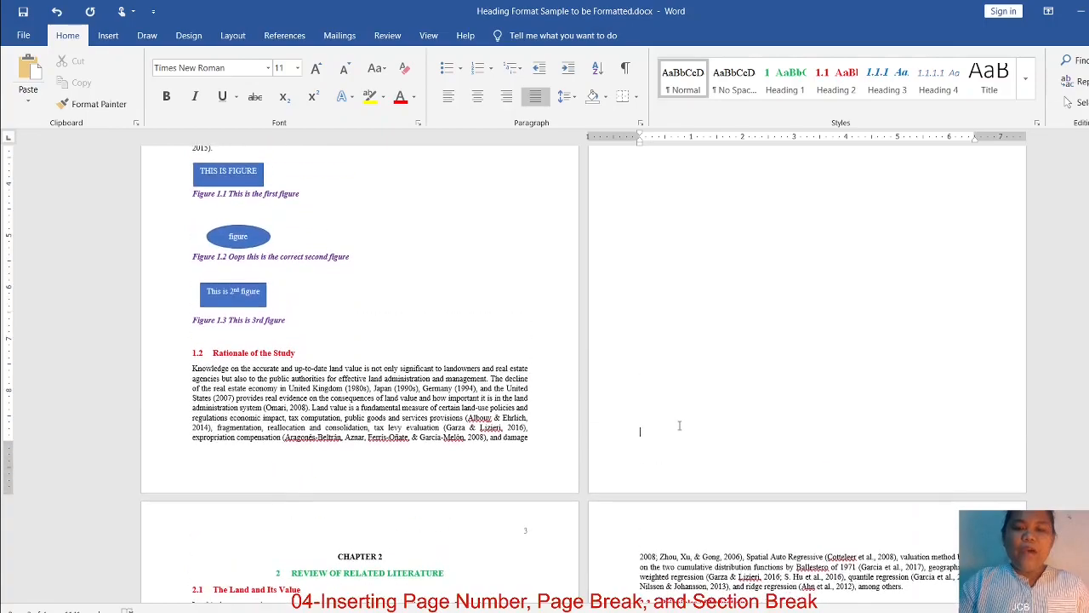
{"action": "scroll", "coordinate": [682, 431], "scroll_direction": "up", "scroll_amount": 3}
{"action": "scroll", "coordinate": [681, 431], "scroll_direction": "down", "scroll_amount": 4}
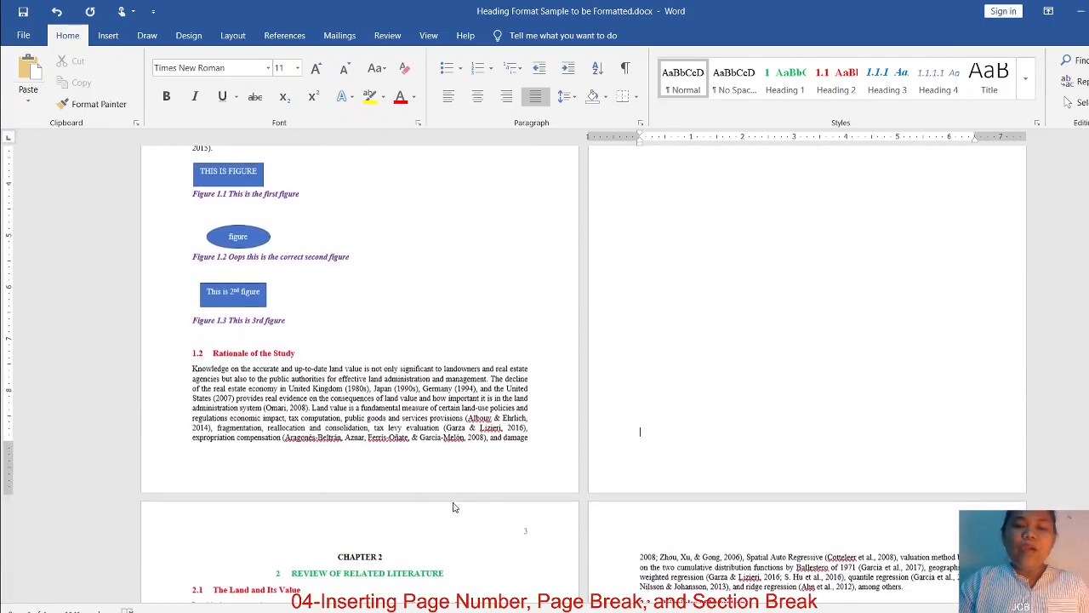
{"action": "left_click", "coordinate": [391, 552]}
{"action": "scroll", "coordinate": [661, 479], "scroll_direction": "up", "scroll_amount": 4}
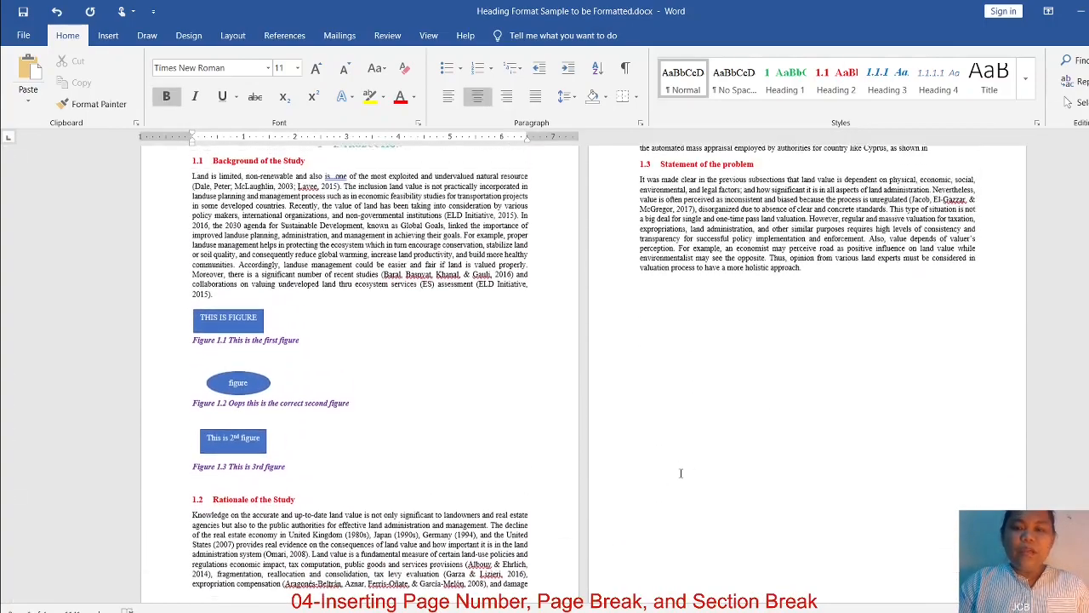
Add the filler lines "fjdshfhkskhfhks" and "fdjsfsdjf", separated by blank paragraphs, just before the Statement of the problem heading
{"action": "left_click", "coordinate": [843, 301]}
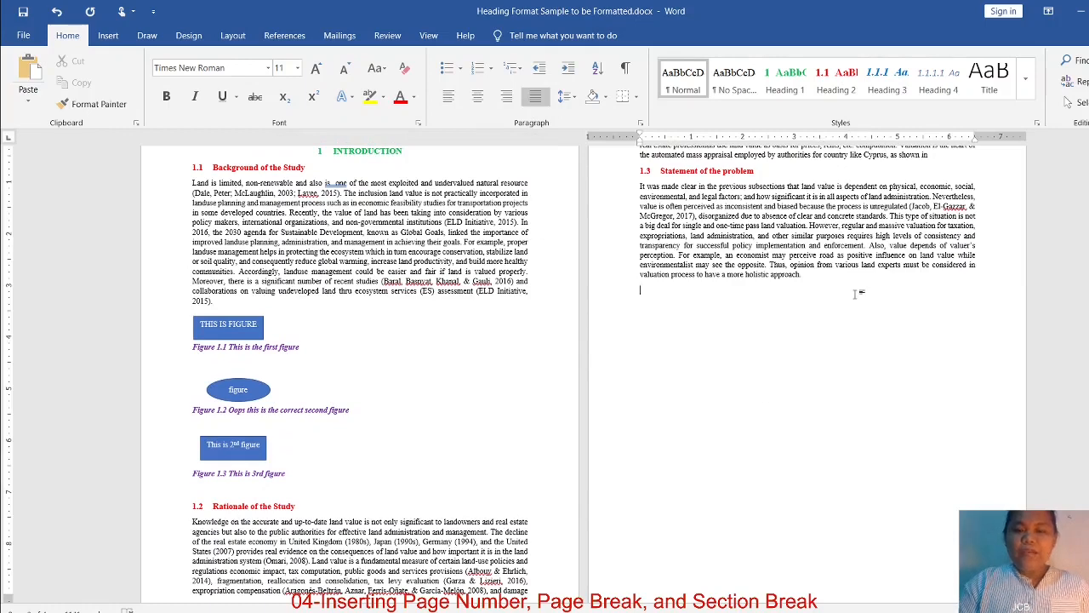
{"action": "scroll", "coordinate": [860, 293], "scroll_direction": "up", "scroll_amount": 2}
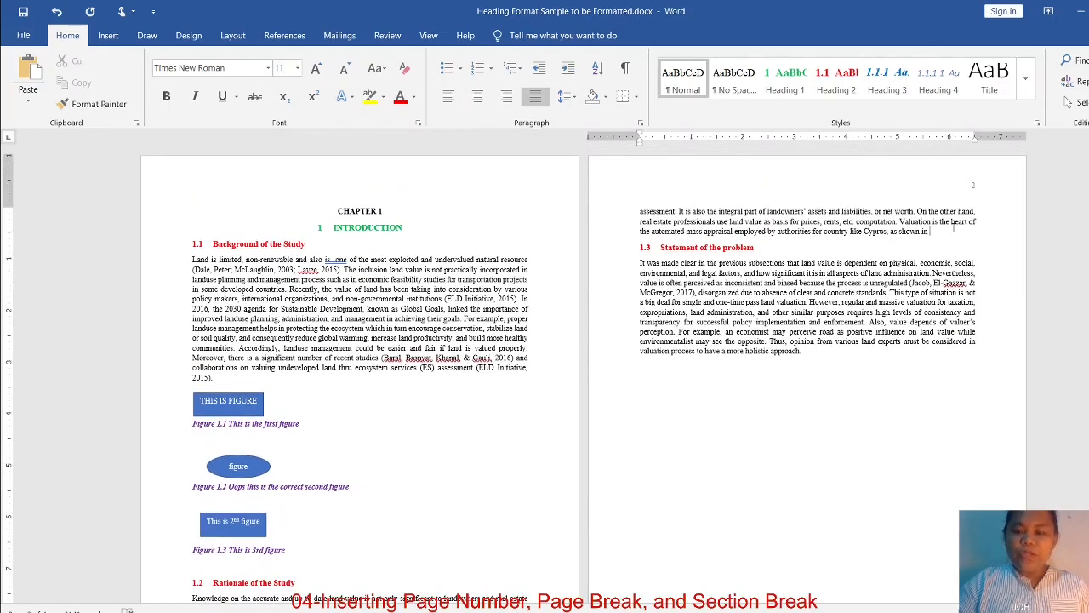
{"action": "key", "text": "Return"}
{"action": "key", "text": "Return"}
{"action": "type", "text": "fjdshfhkskhfhks"}
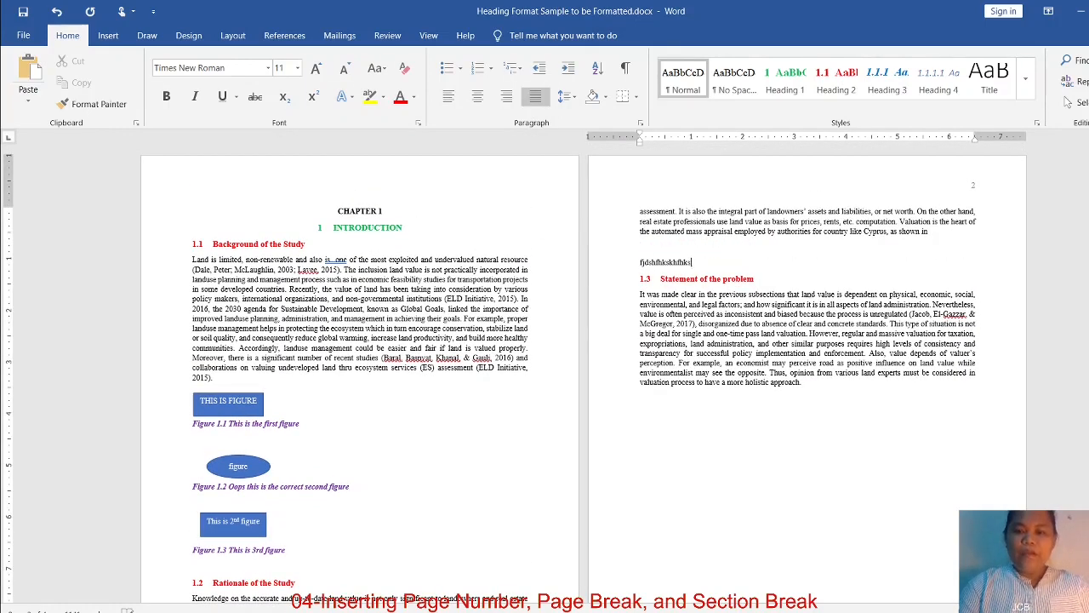
{"action": "key", "text": "Return"}
{"action": "key", "text": "Return"}
{"action": "key", "text": "Return"}
{"action": "type", "text": "fdjsfsdjf"}
{"action": "key", "text": "Return"}
{"action": "key", "text": "Return"}
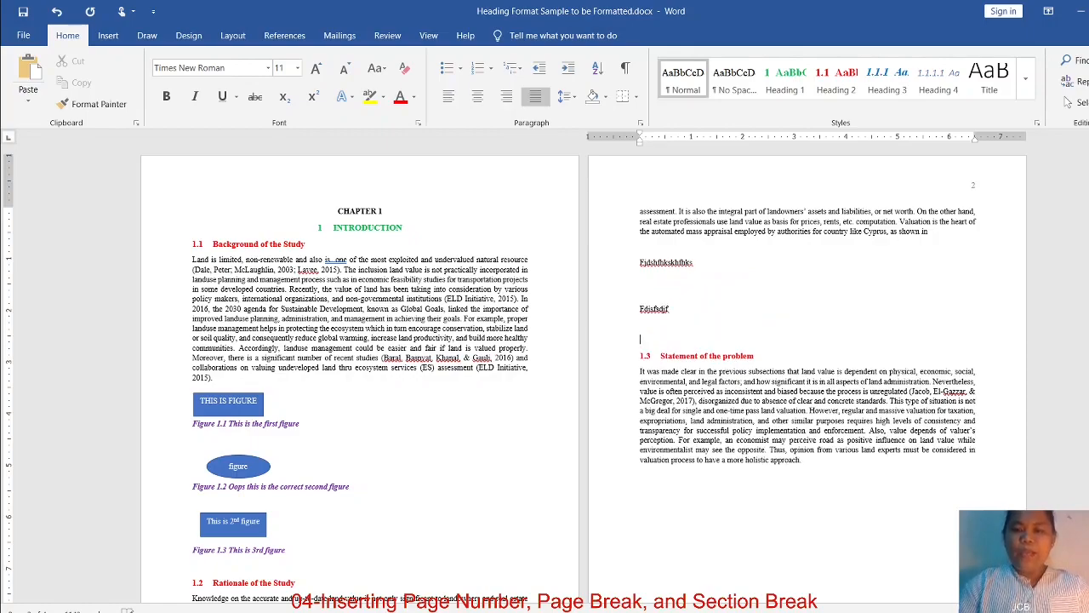
Delete the blank paragraphs above the CHAPTER 2 heading at the top of page 3
{"action": "scroll", "coordinate": [964, 431], "scroll_direction": "down", "scroll_amount": 10}
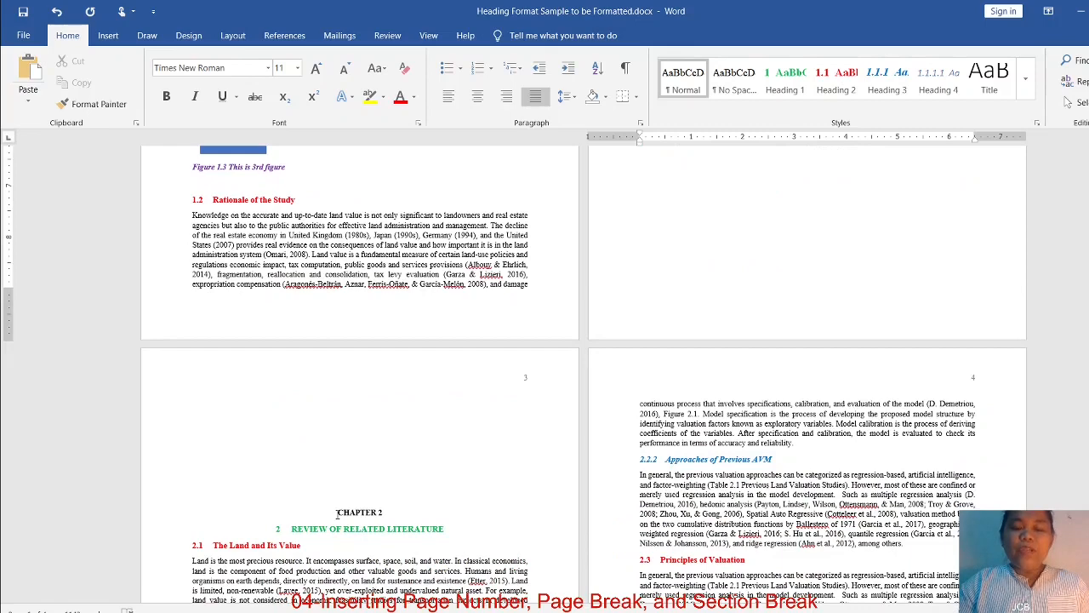
{"action": "left_click", "coordinate": [361, 406]}
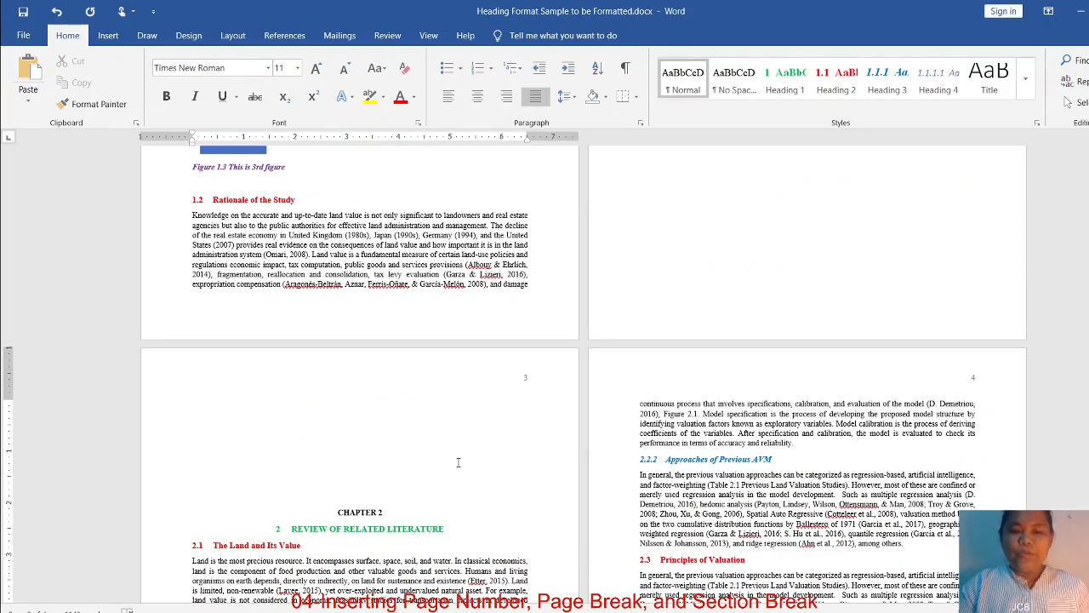
{"action": "key", "text": "Delete"}
{"action": "key", "text": "Delete"}
{"action": "key", "text": "Delete"}
{"action": "key", "text": "Delete"}
{"action": "key", "text": "Delete"}
{"action": "key", "text": "Delete"}
{"action": "key", "text": "Delete"}
{"action": "key", "text": "Delete"}
{"action": "key", "text": "Delete"}
{"action": "key", "text": "Delete"}
{"action": "key", "text": "Delete"}
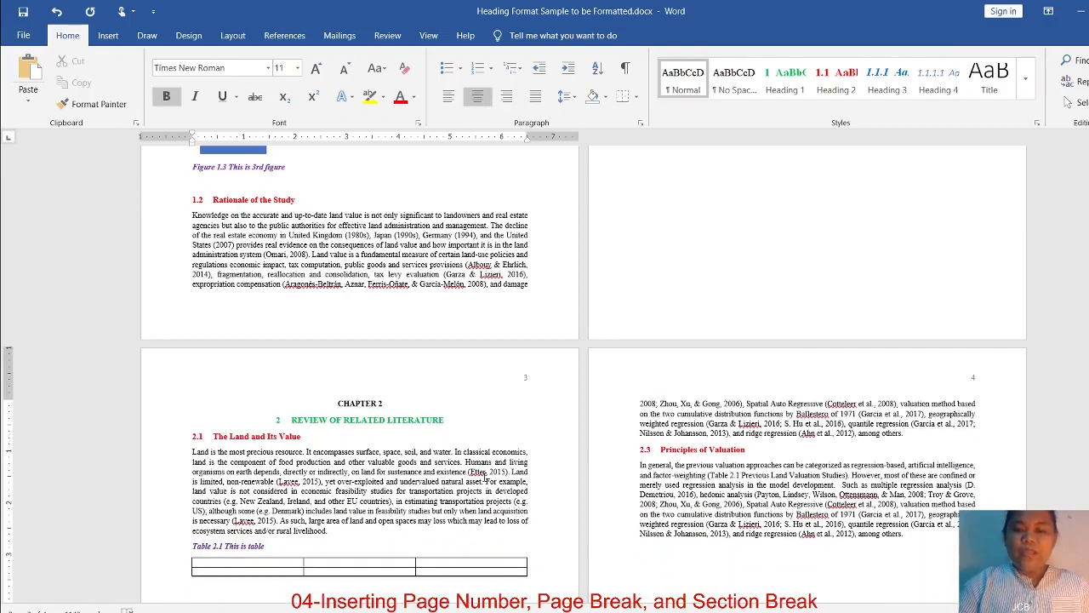
Delete the two filler lines and surplus blank paragraphs above the Statement of the problem heading
{"action": "scroll", "coordinate": [737, 284], "scroll_direction": "up", "scroll_amount": 10}
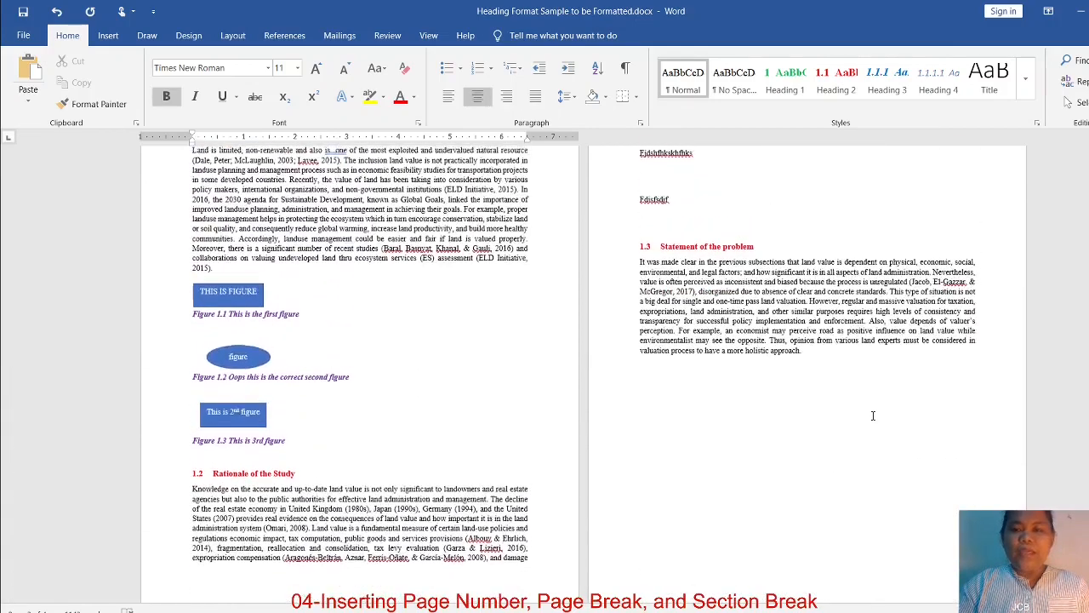
{"action": "left_click", "coordinate": [684, 312]}
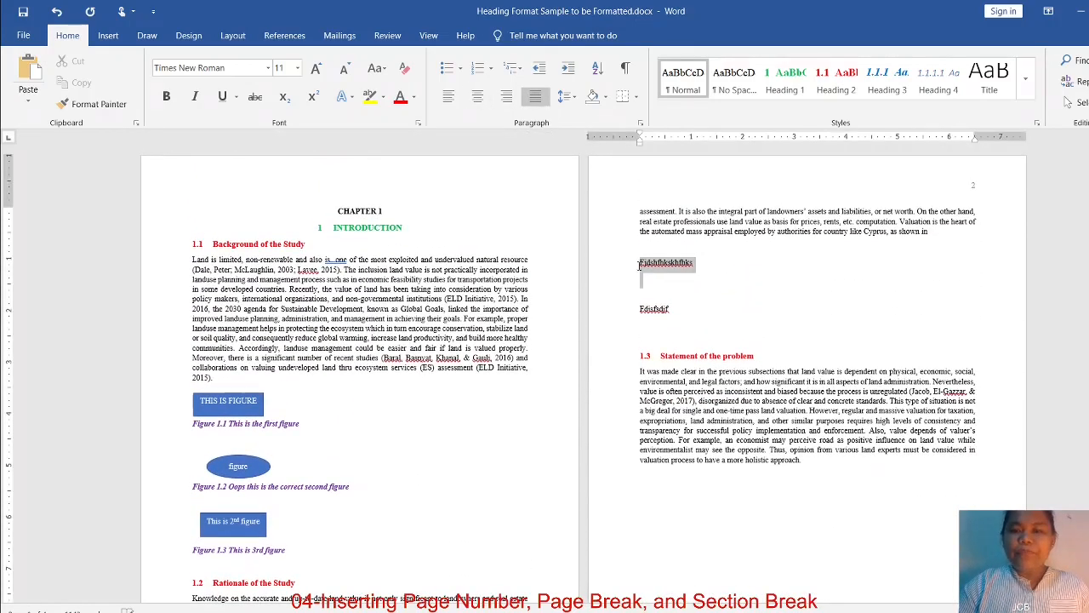
{"action": "left_click_drag", "start_coordinate": [684, 312], "coordinate": [641, 263]}
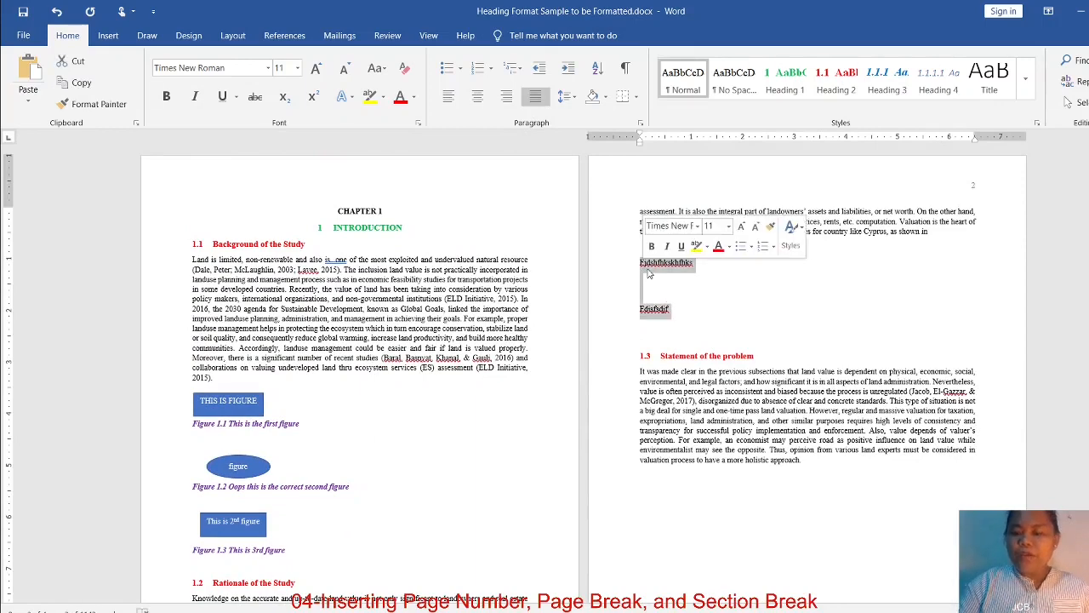
{"action": "key", "text": "BackSpace"}
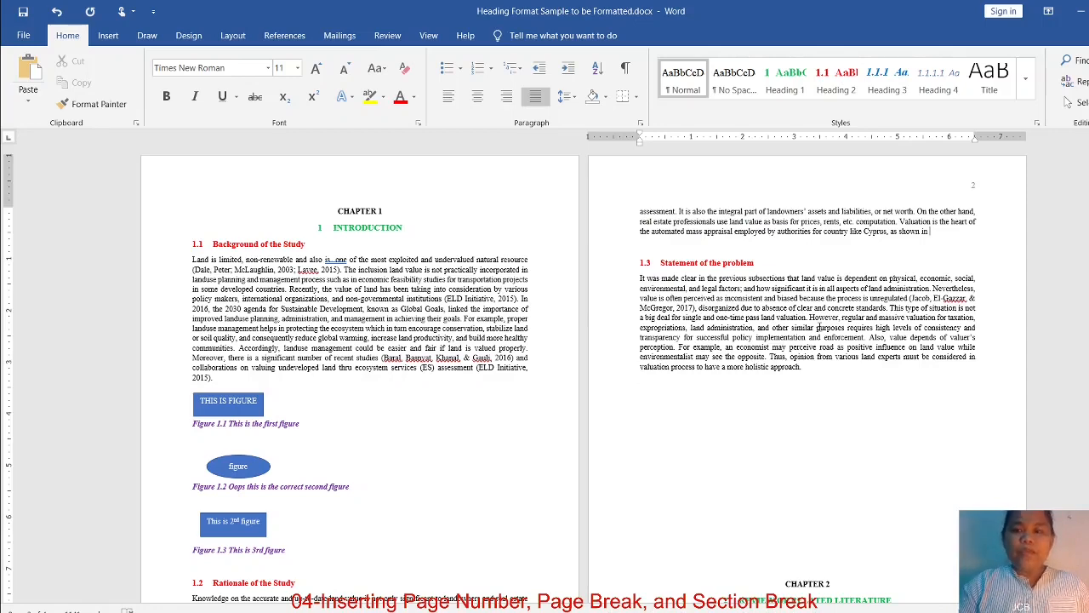
Insert a page break directly before the CHAPTER 2 heading so the chapter starts on a new page
{"action": "scroll", "coordinate": [828, 397], "scroll_direction": "down", "scroll_amount": 3}
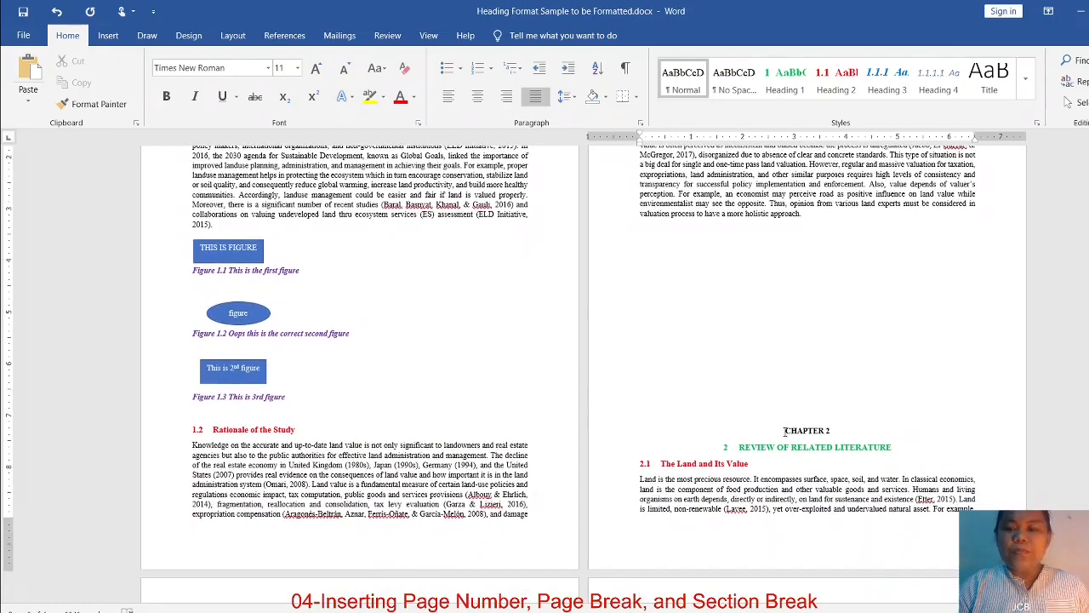
{"action": "scroll", "coordinate": [804, 418], "scroll_direction": "down", "scroll_amount": 1}
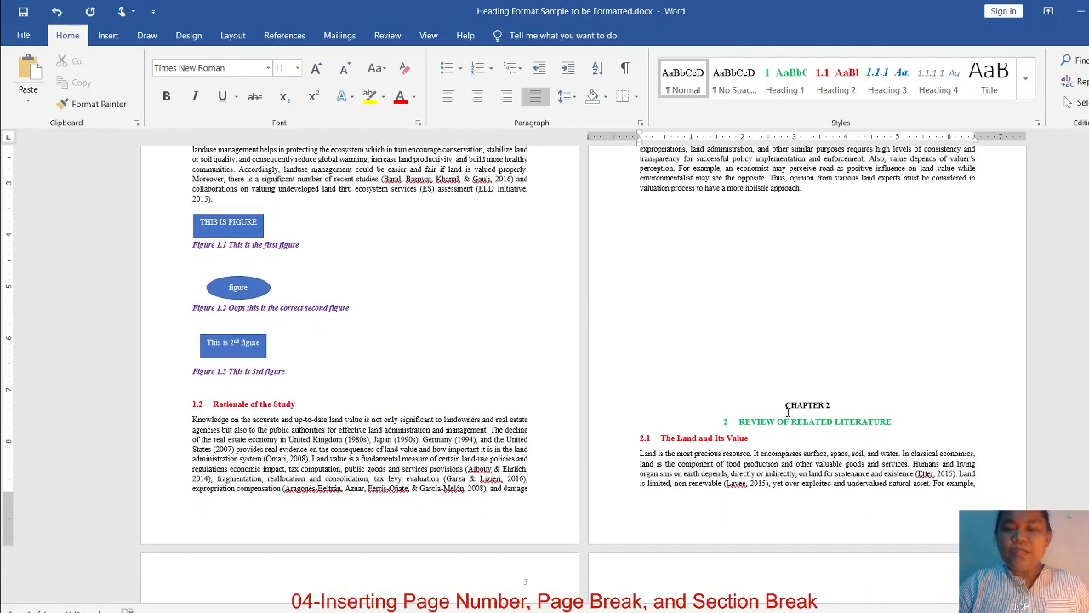
{"action": "left_click", "coordinate": [788, 406]}
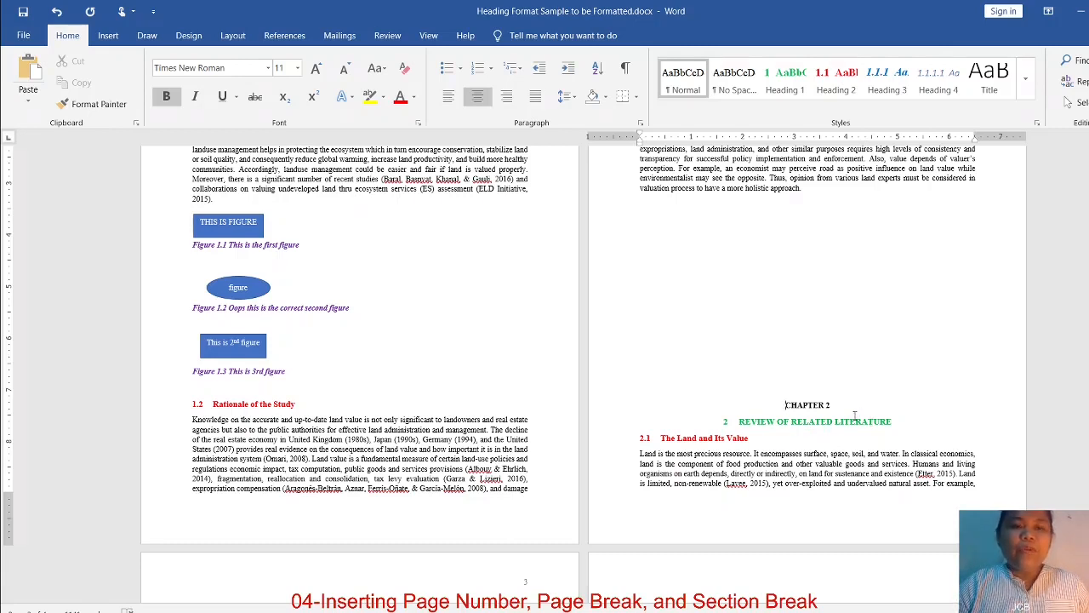
{"action": "left_click", "coordinate": [234, 36]}
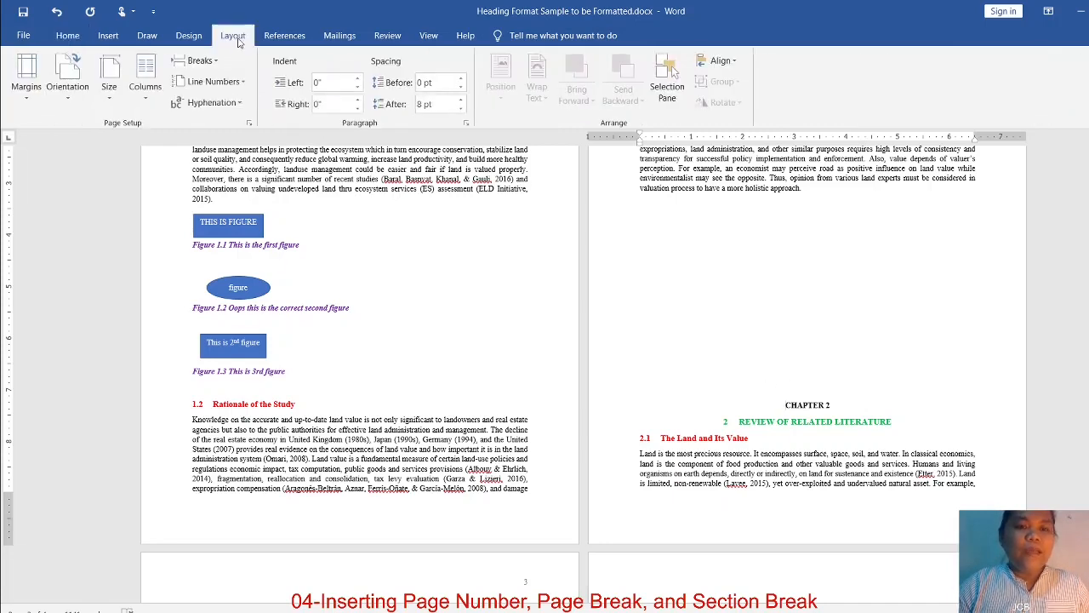
{"action": "left_click", "coordinate": [204, 61]}
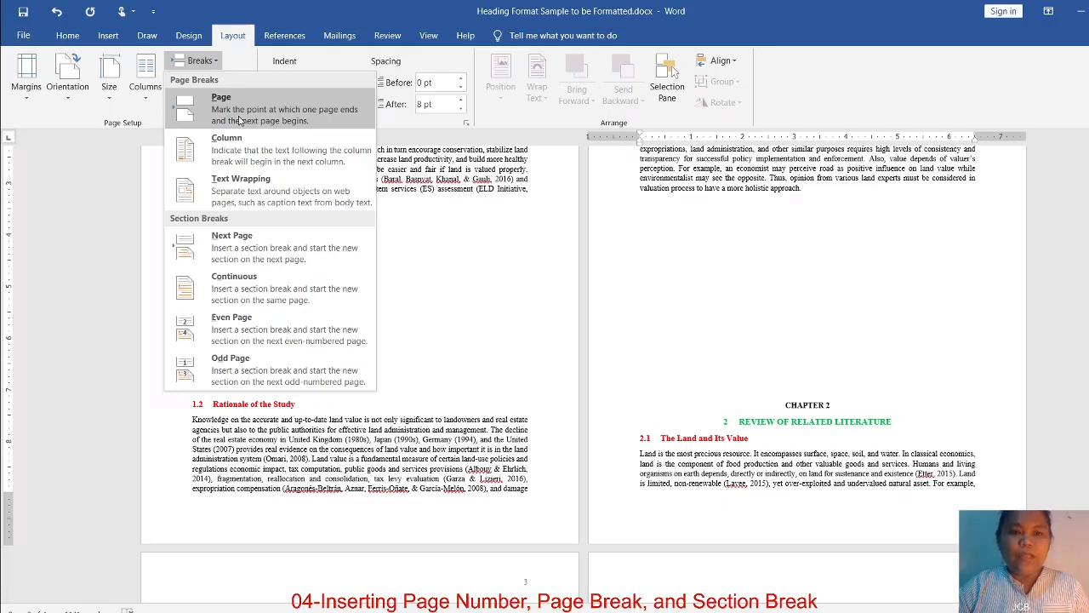
{"action": "left_click", "coordinate": [240, 120]}
{"action": "scroll", "coordinate": [697, 406], "scroll_direction": "down", "scroll_amount": 3}
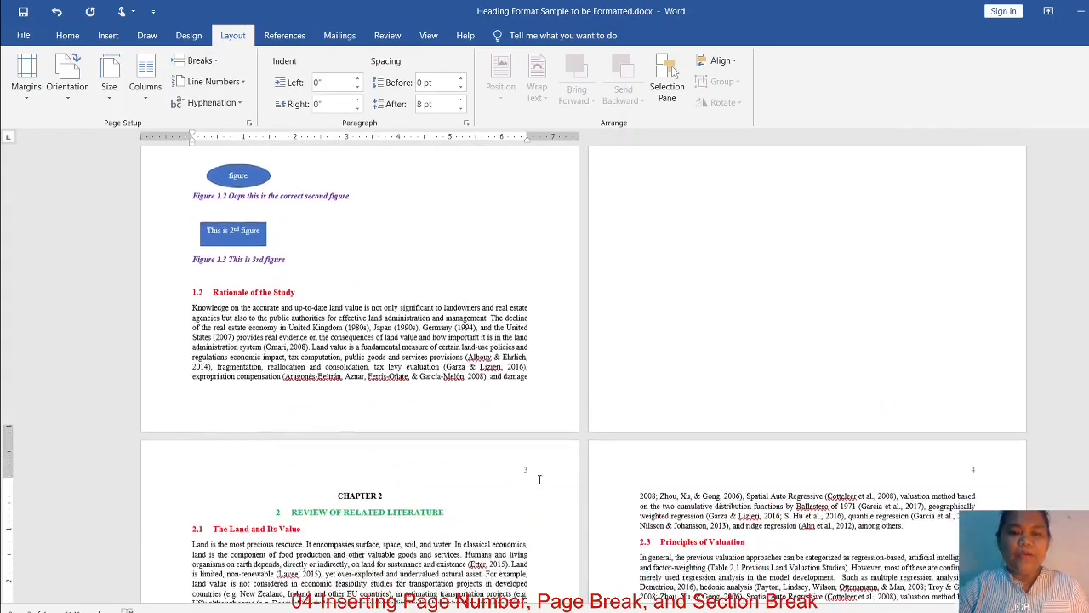
Below the section 1.3 text, add blank paragraphs and the filler lines "ghgfdfgfdkgfdk", "dfgnfdngjd" and "fgdfgjgbdjgb"
{"action": "scroll", "coordinate": [697, 406], "scroll_direction": "up", "scroll_amount": 4}
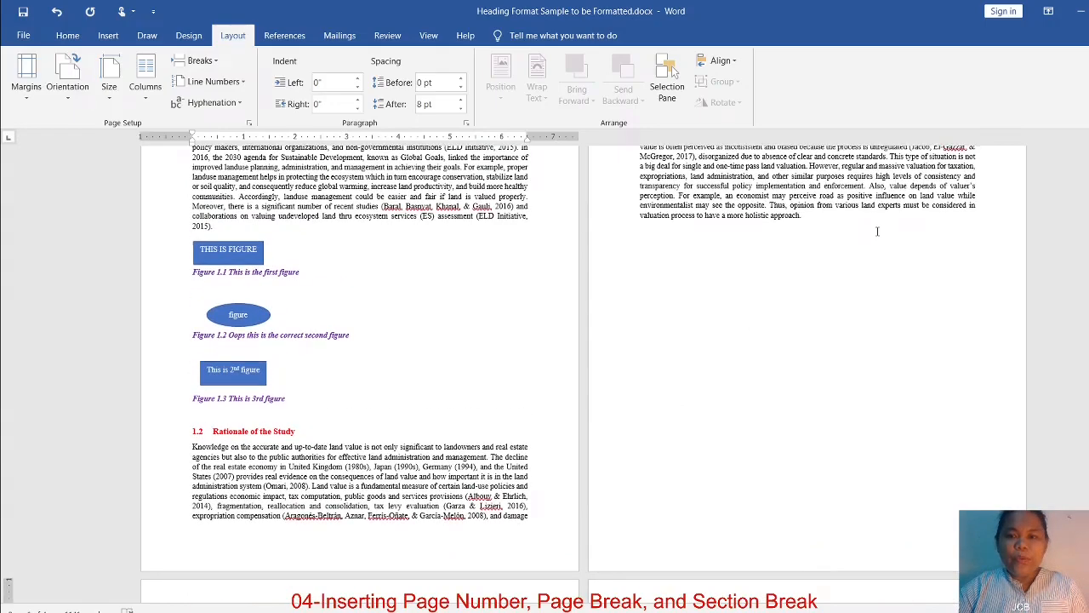
{"action": "left_click", "coordinate": [879, 230]}
{"action": "key", "text": "Return"}
{"action": "key", "text": "Return"}
{"action": "key", "text": "Return"}
{"action": "type", "text": "ghgfdf"}
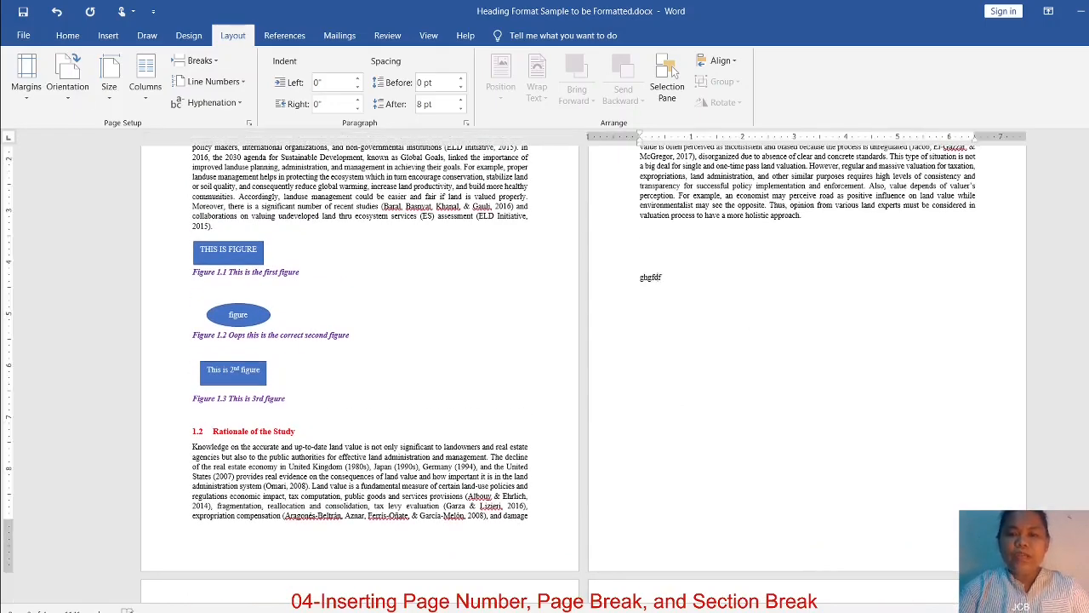
{"action": "type", "text": "gfdkgfdk"}
{"action": "key", "text": "Return"}
{"action": "type", "text": "dfgnfdngjd"}
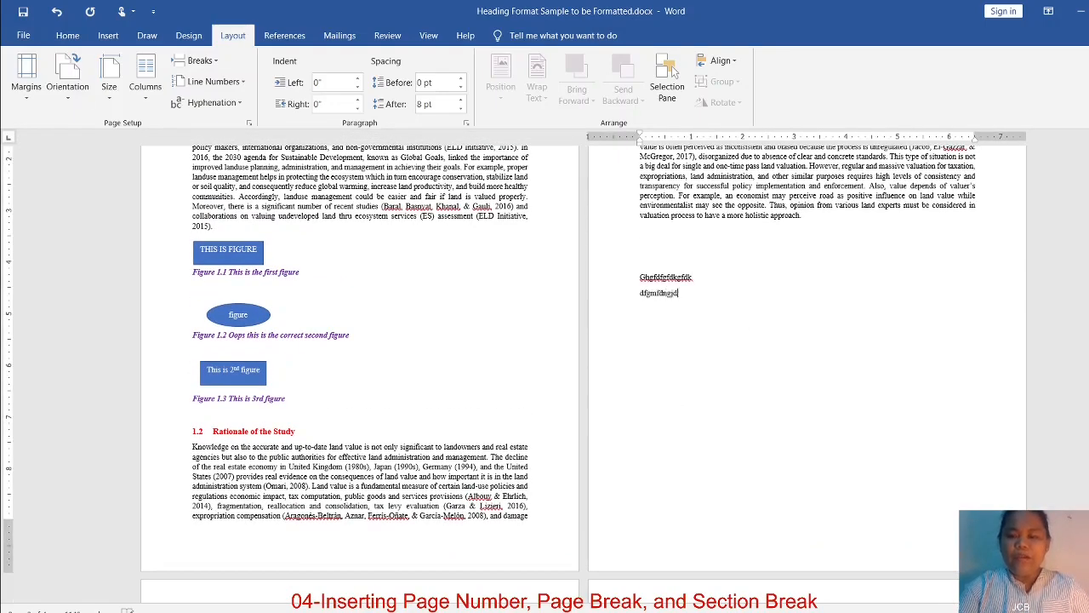
{"action": "key", "text": "Return"}
{"action": "type", "text": "fgdfgjgbdjgb"}
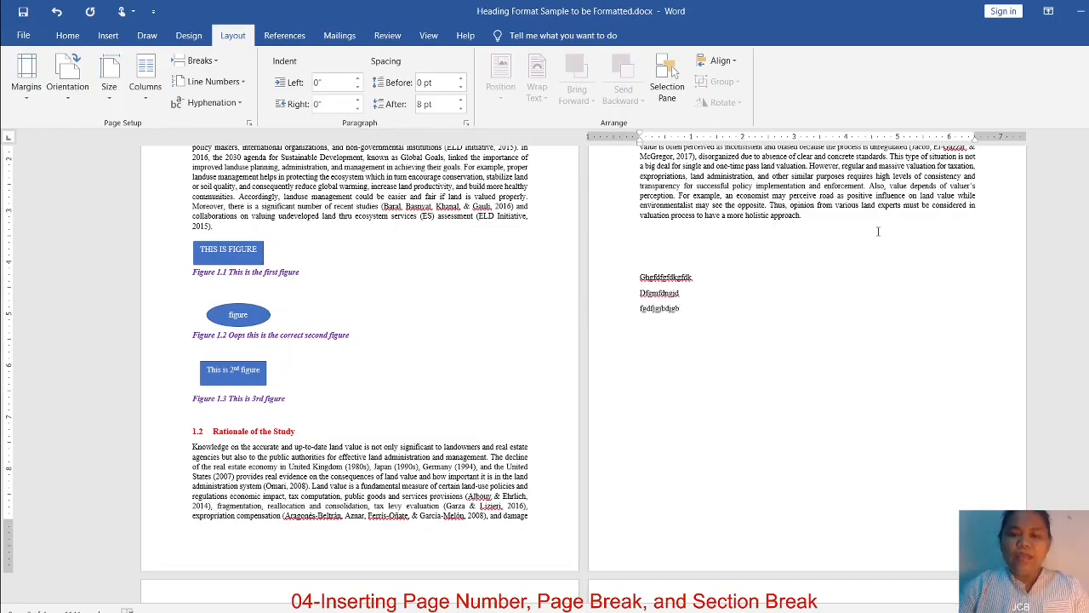
Check the position of the CHAPTER 2 heading after the page break against the filler lines on page 2
{"action": "scroll", "coordinate": [878, 231], "scroll_direction": "down", "scroll_amount": 6}
{"action": "left_click", "coordinate": [392, 400]}
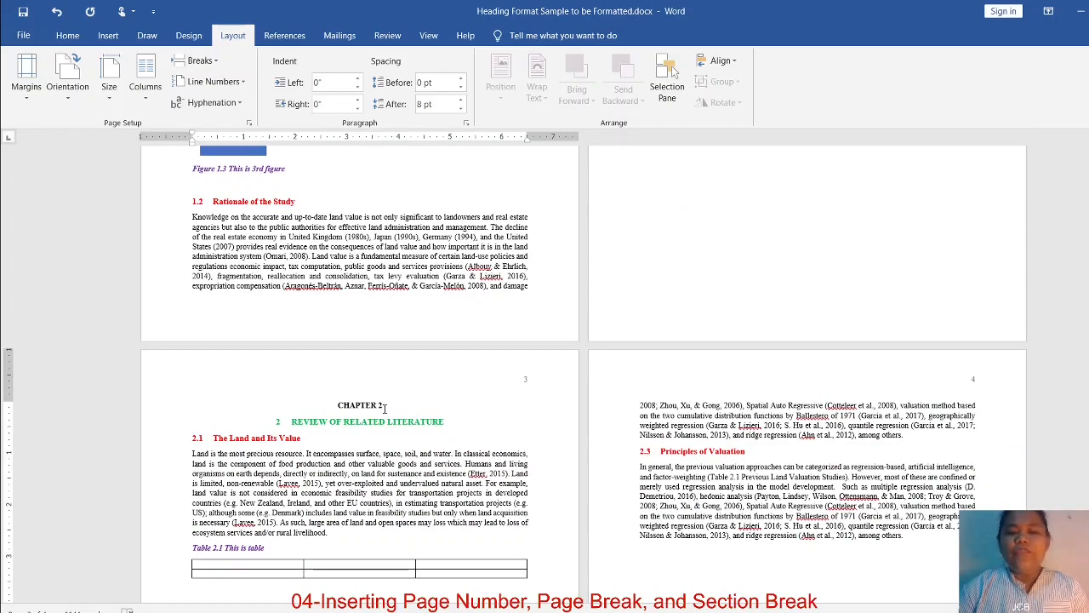
{"action": "scroll", "coordinate": [394, 412], "scroll_direction": "up", "scroll_amount": 2}
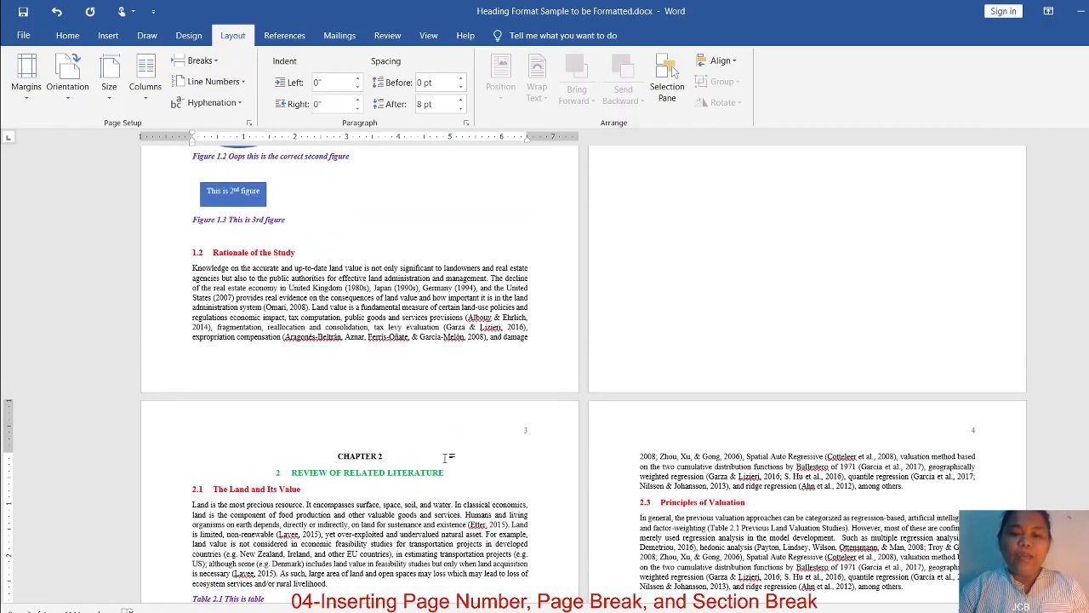
{"action": "scroll", "coordinate": [679, 463], "scroll_direction": "up", "scroll_amount": 8}
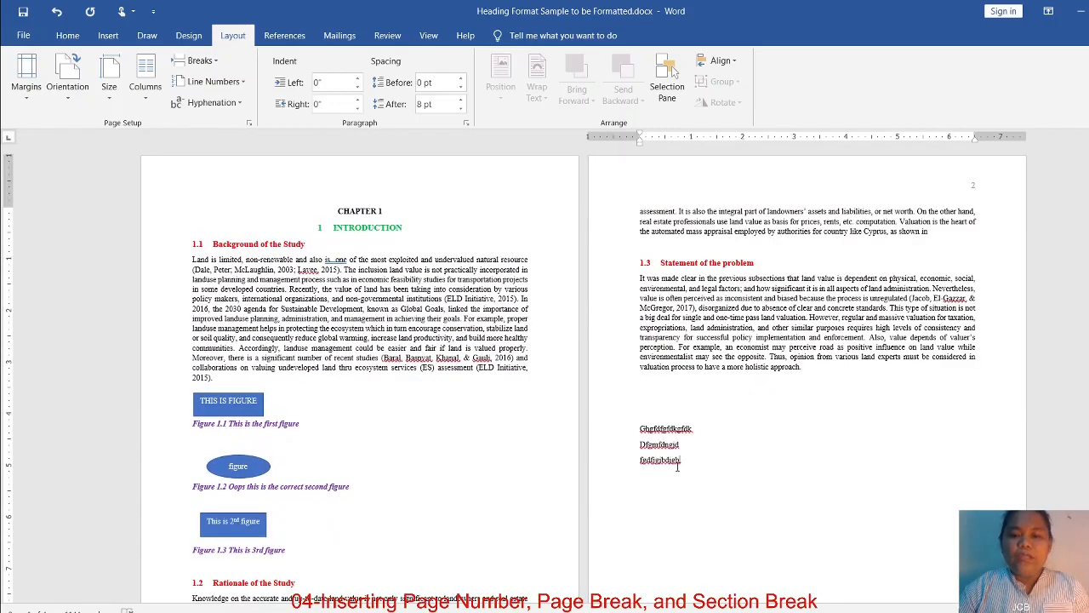
{"action": "scroll", "coordinate": [713, 456], "scroll_direction": "down", "scroll_amount": 1}
{"action": "scroll", "coordinate": [713, 456], "scroll_direction": "down", "scroll_amount": 1}
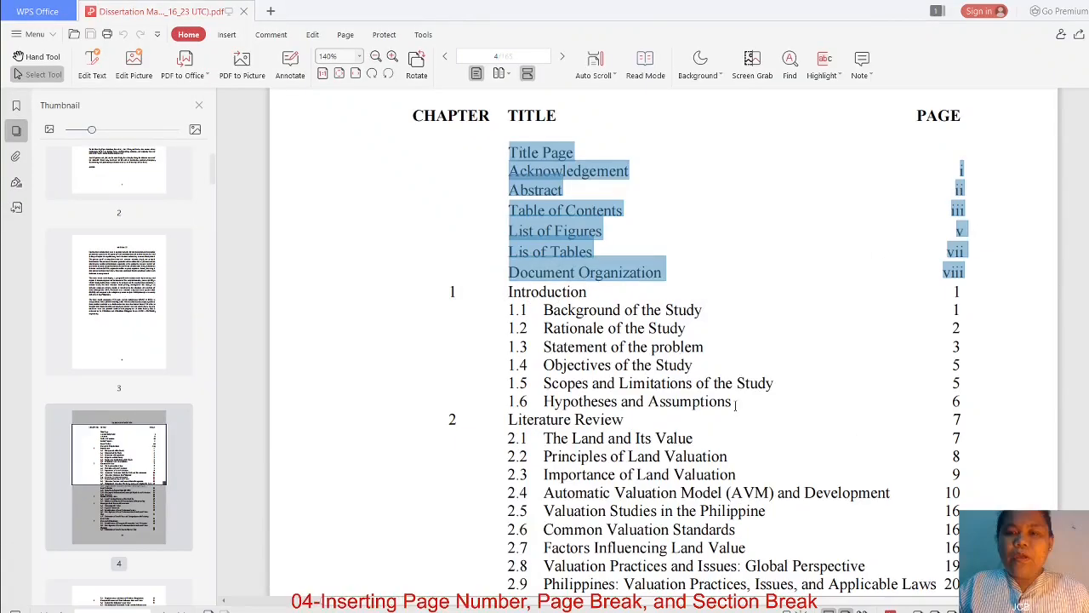
Switch to the dissertation PDF in WPS Office and compare the page numbering of the front matter and chapter entries in the table of contents
{"action": "left_click_drag", "start_coordinate": [732, 401], "coordinate": [726, 401]}
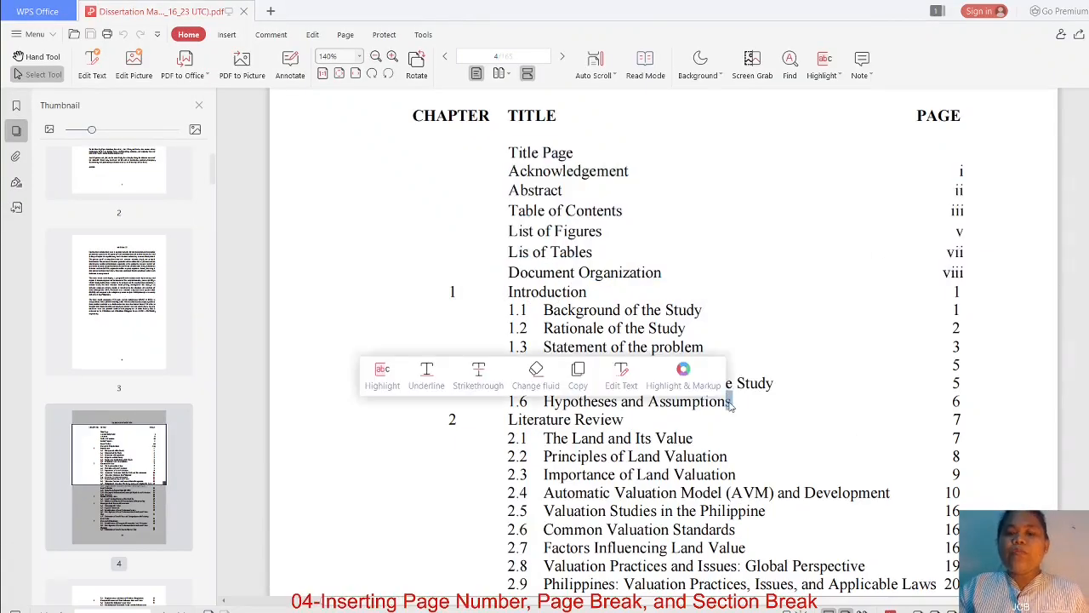
{"action": "left_click", "coordinate": [706, 329]}
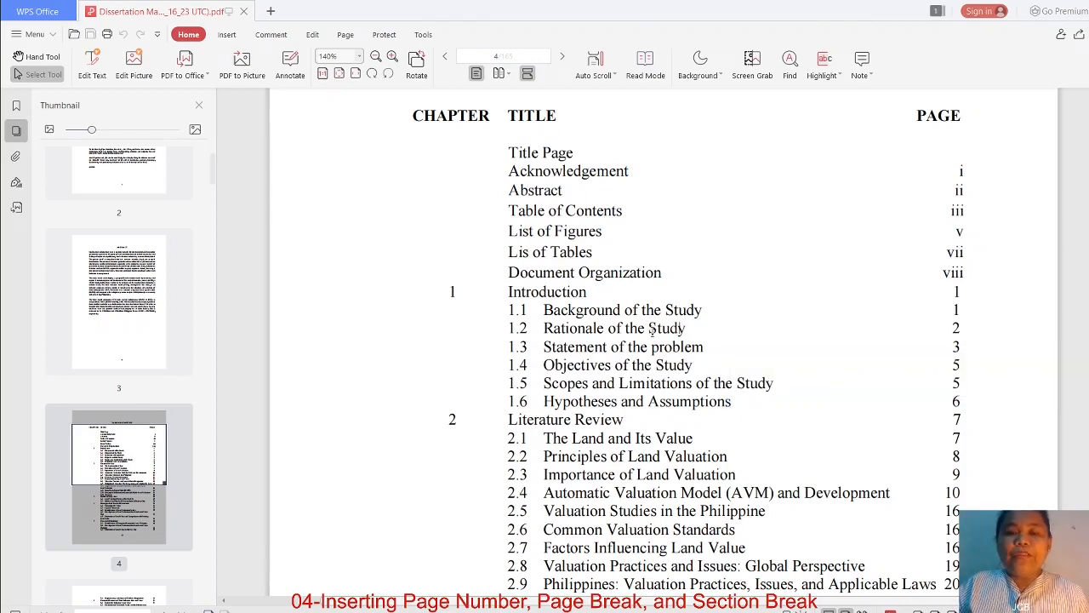
{"action": "left_click_drag", "start_coordinate": [508, 153], "coordinate": [964, 273]}
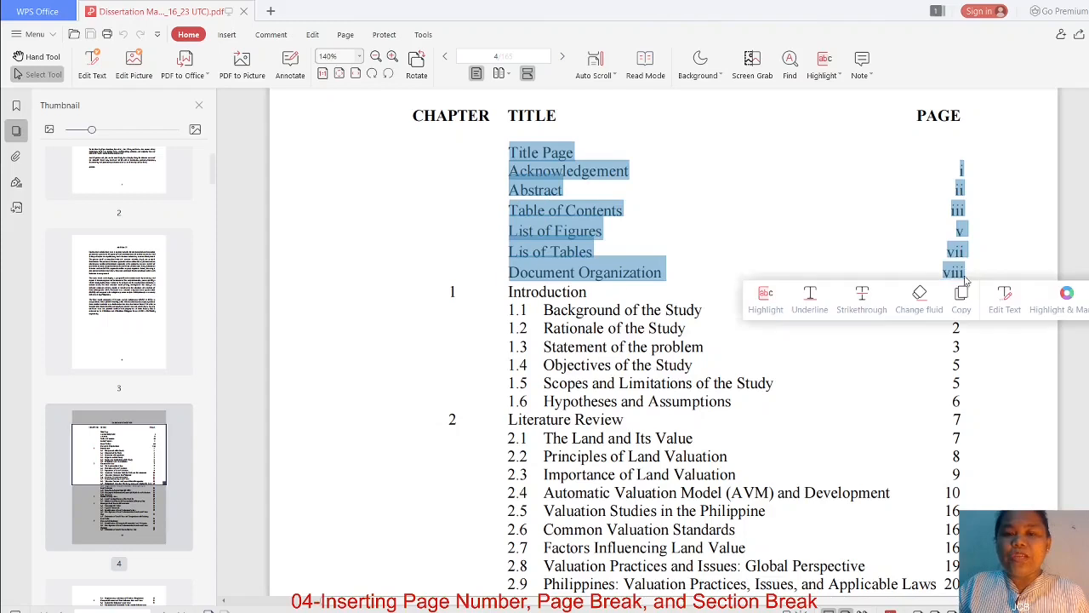
{"action": "left_click", "coordinate": [638, 178]}
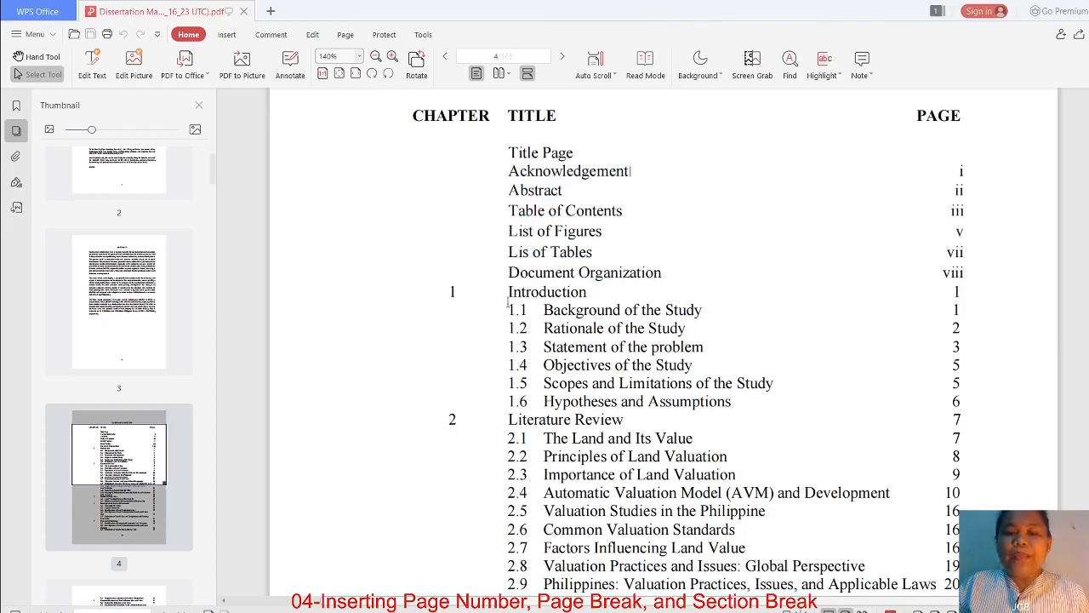
{"action": "left_click_drag", "start_coordinate": [509, 294], "coordinate": [734, 403]}
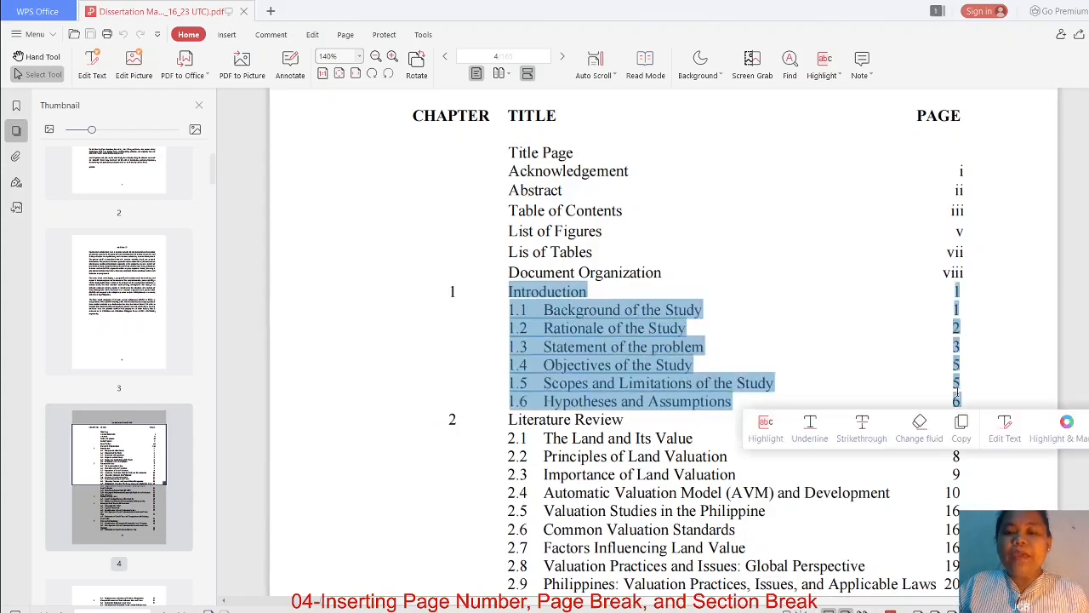
{"action": "left_click", "coordinate": [659, 421]}
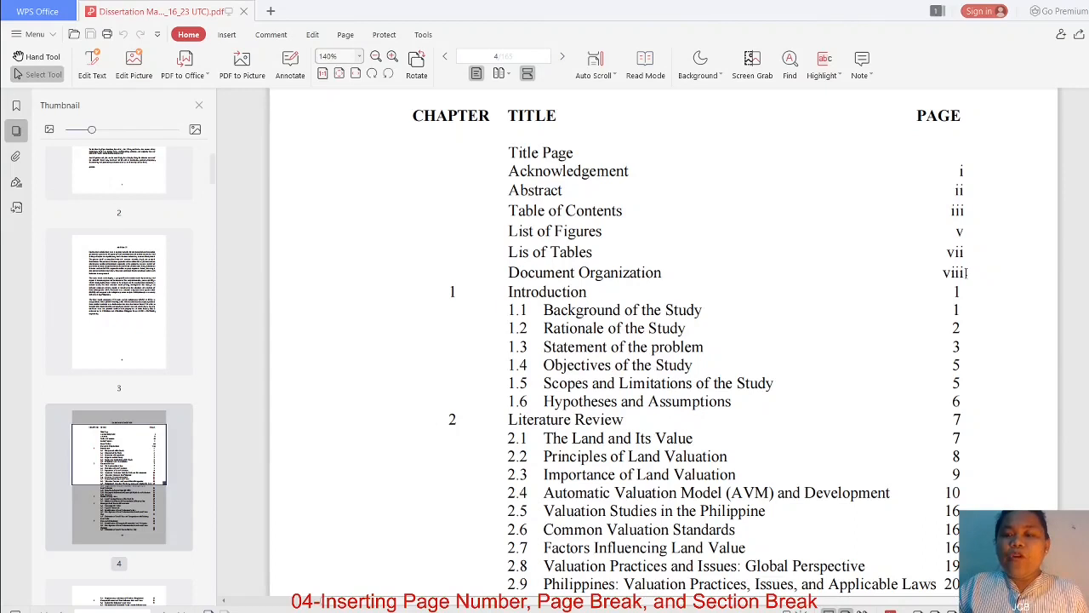
{"action": "left_click_drag", "start_coordinate": [966, 272], "coordinate": [972, 176]}
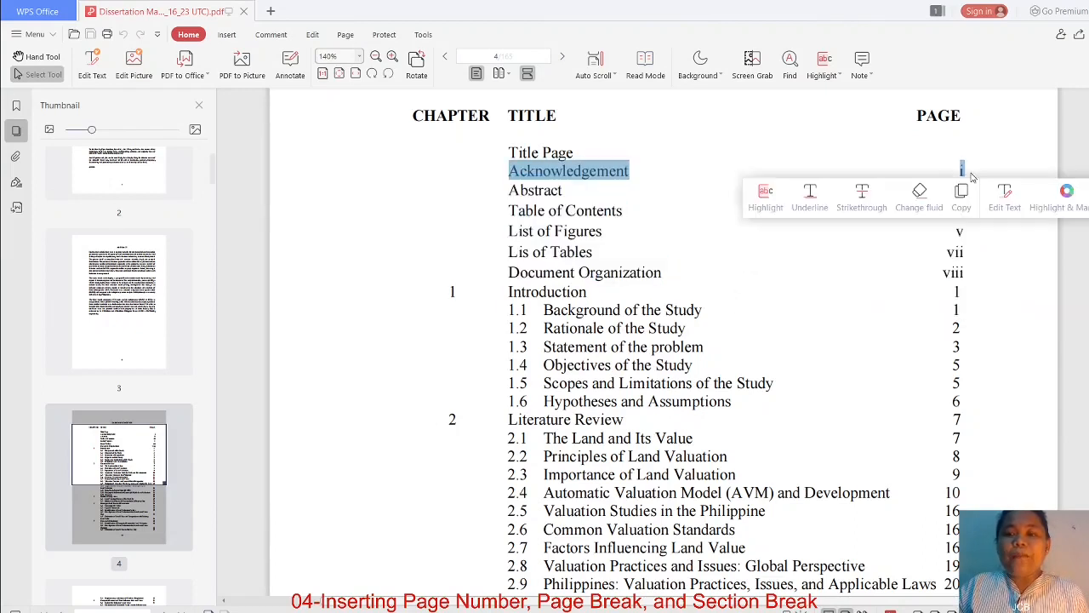
{"action": "left_click", "coordinate": [973, 176]}
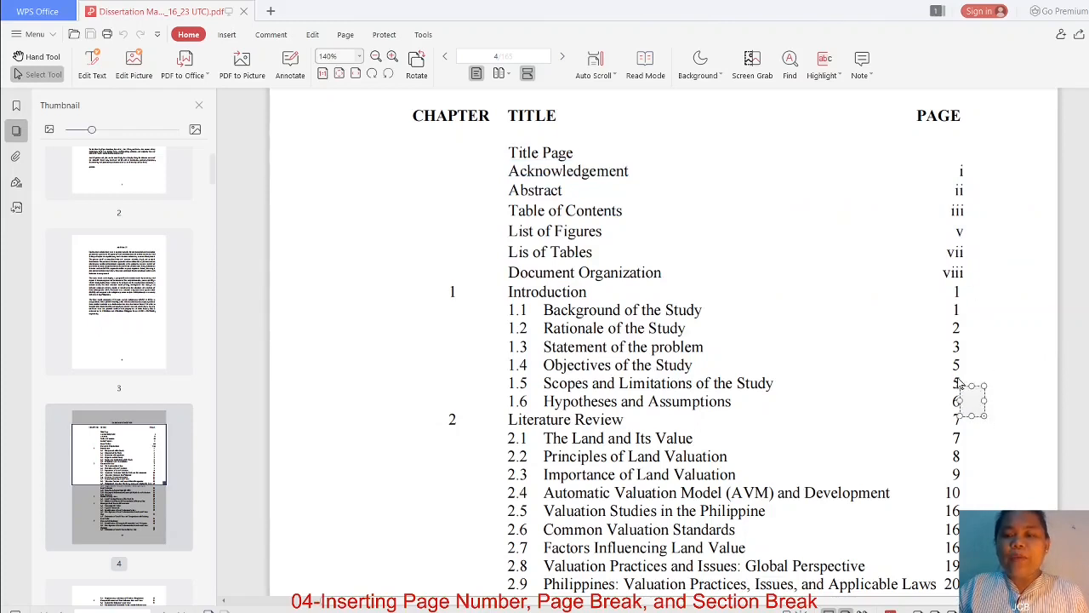
{"action": "left_click_drag", "start_coordinate": [959, 384], "coordinate": [953, 342]}
{"action": "left_click", "coordinate": [884, 393]}
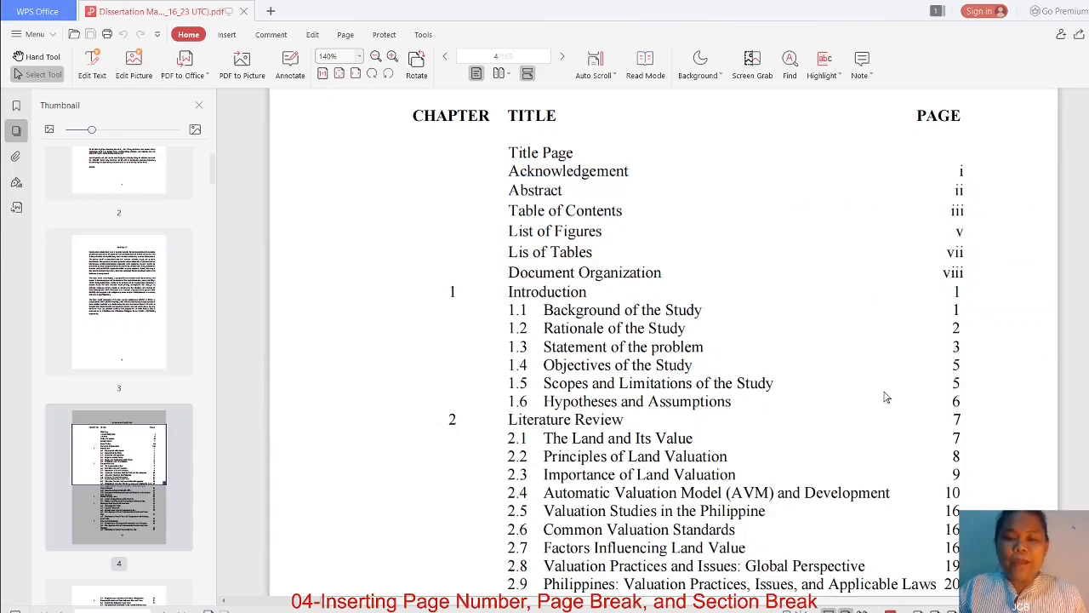
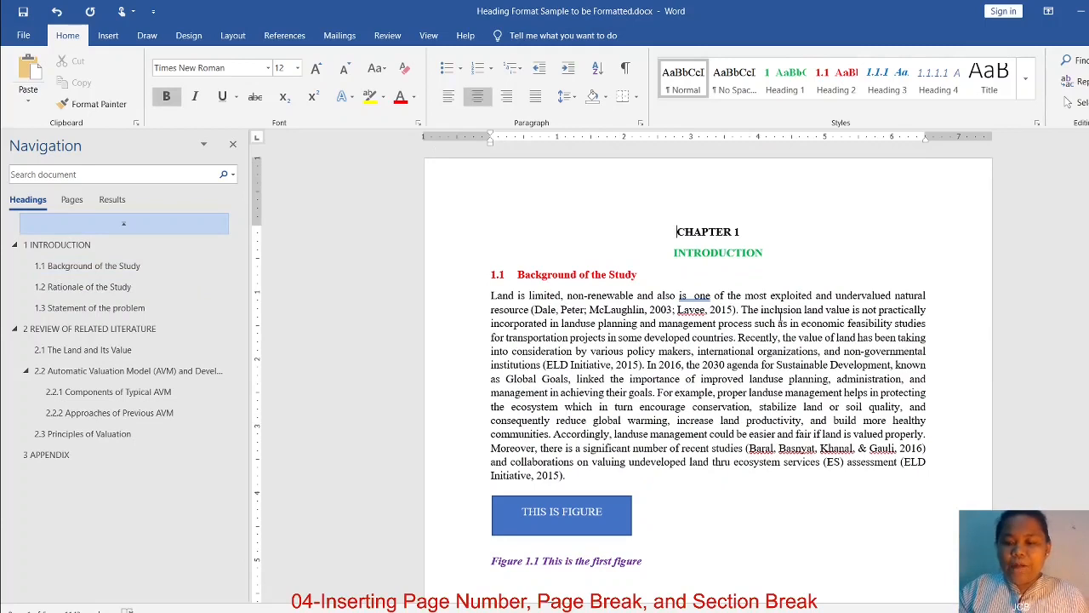
Add the centered lines "COVER PAGE", "ACKNOWLEDGMENT" and "ABSTRACT" above the CHAPTER 1 heading
{"action": "key", "text": "Return"}
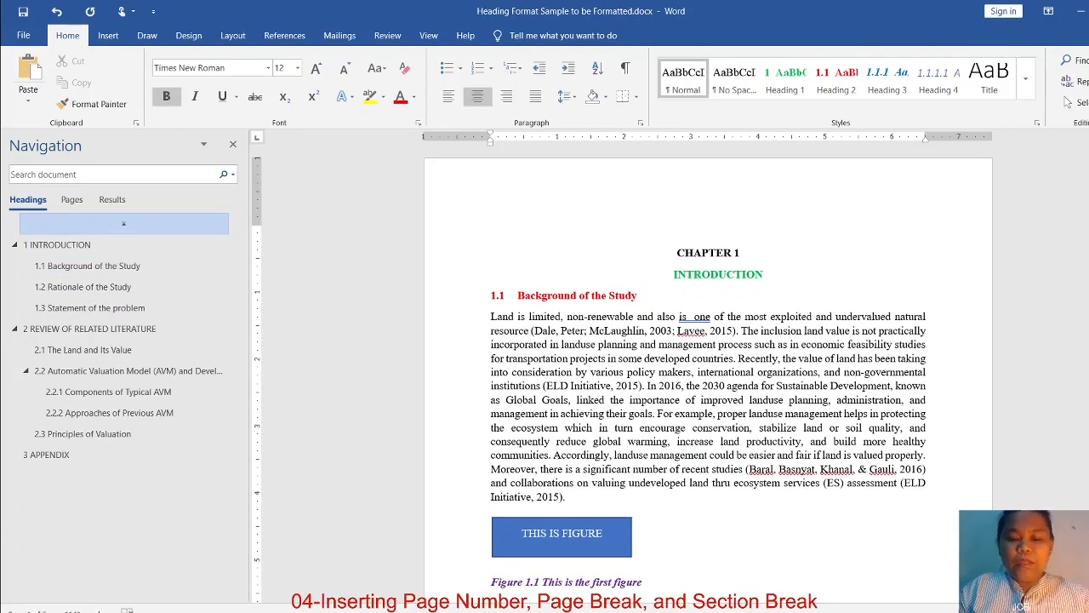
{"action": "type", "text": "COVER "}
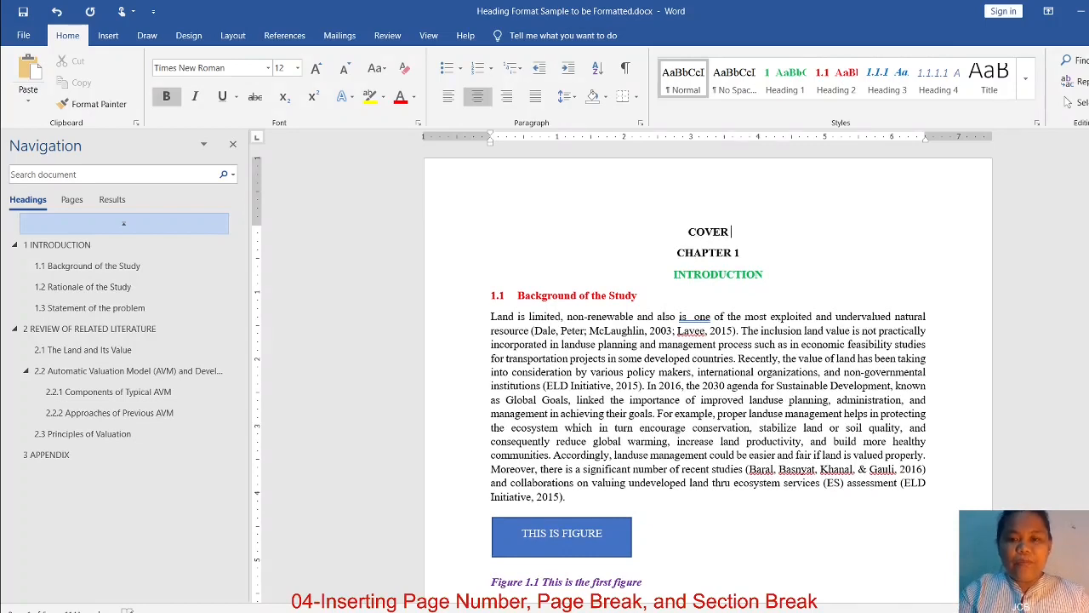
{"action": "type", "text": "PAGE"}
{"action": "key", "text": "Return"}
{"action": "type", "text": "AK"}
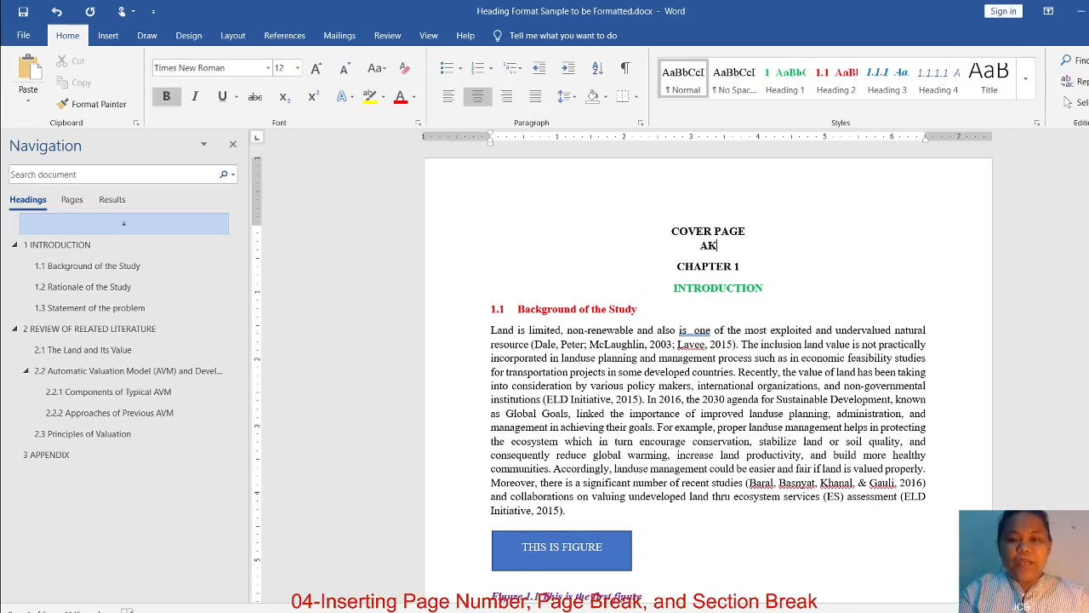
{"action": "key", "text": "BackSpace"}
{"action": "type", "text": "CKNOW"}
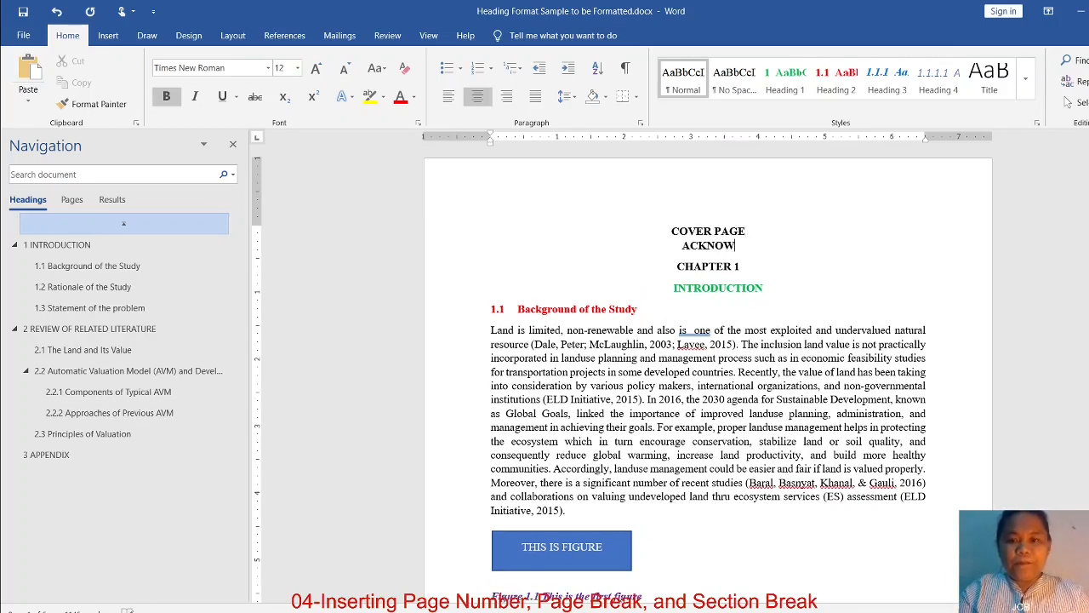
{"action": "type", "text": "LEDGMENT"}
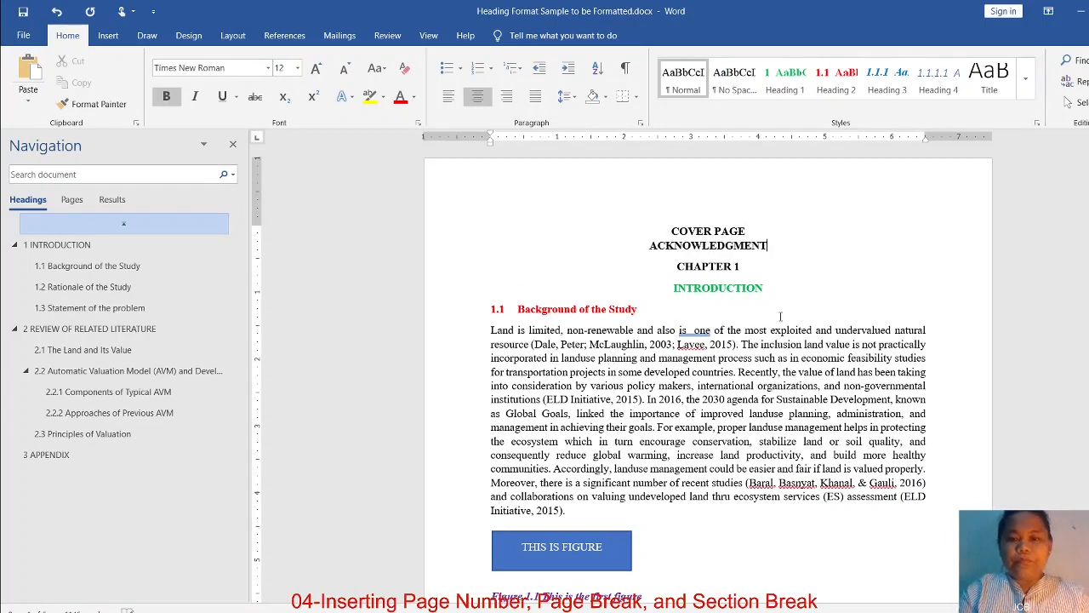
{"action": "key", "text": "Return"}
{"action": "type", "text": "ABSTRACT"}
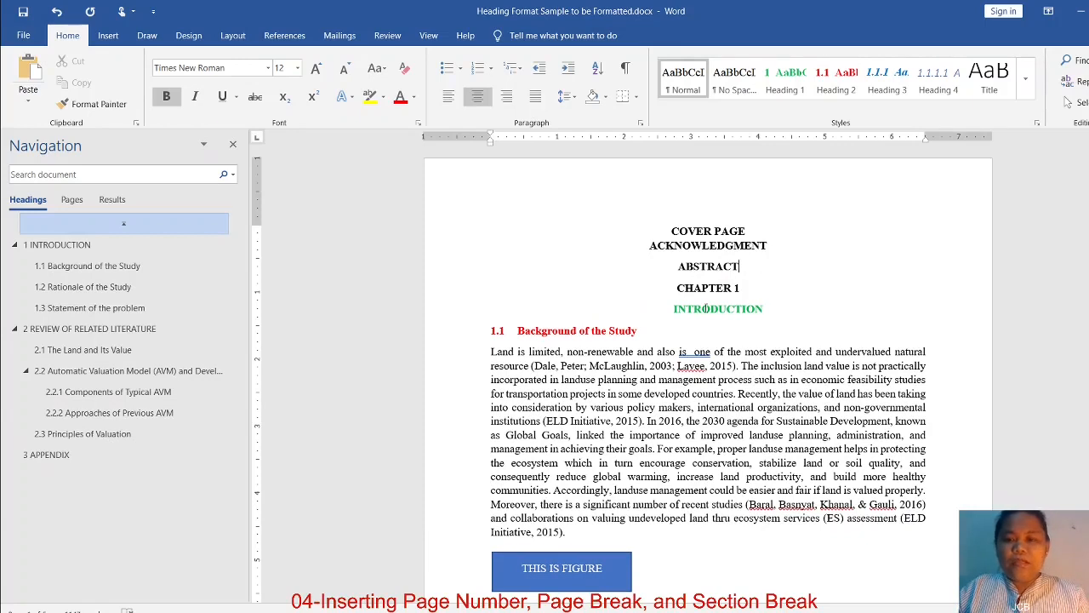
{"action": "left_click_drag", "start_coordinate": [743, 269], "coordinate": [656, 231]}
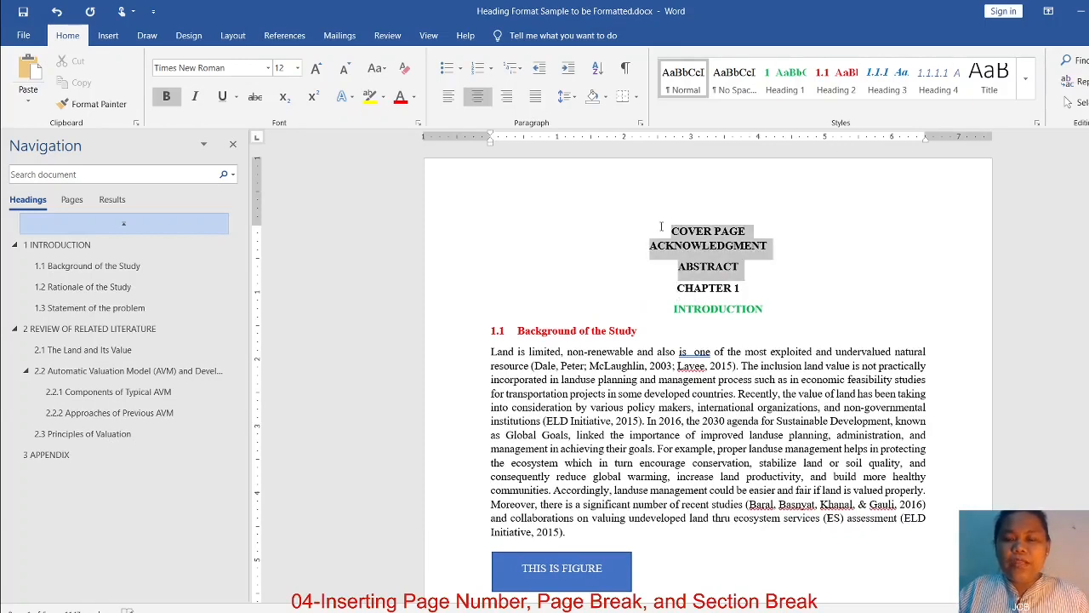
{"action": "left_click", "coordinate": [744, 269]}
{"action": "left_click_drag", "start_coordinate": [743, 267], "coordinate": [665, 233]}
{"action": "left_click", "coordinate": [744, 268]}
{"action": "left_click_drag", "start_coordinate": [743, 267], "coordinate": [669, 238]}
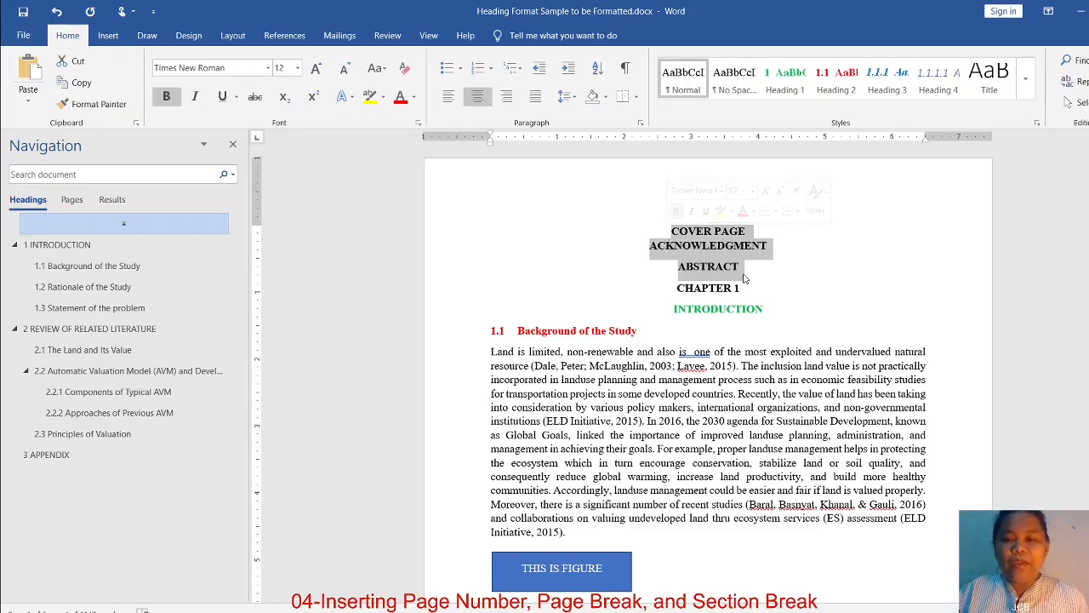
Insert a Next Page section break directly before the CHAPTER 1 heading
{"action": "left_click", "coordinate": [679, 289]}
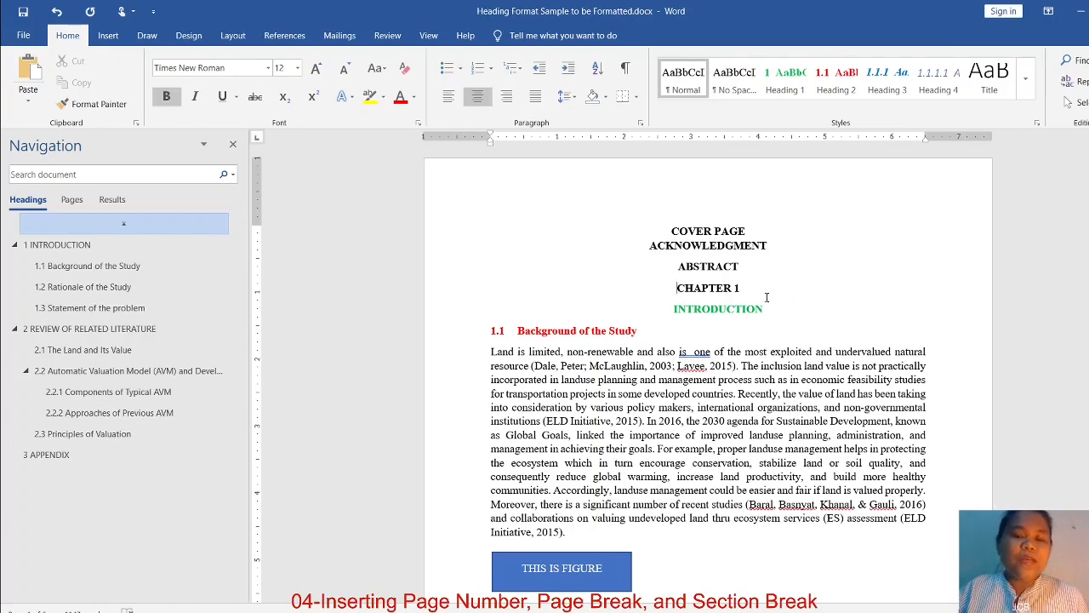
{"action": "left_click", "coordinate": [739, 287]}
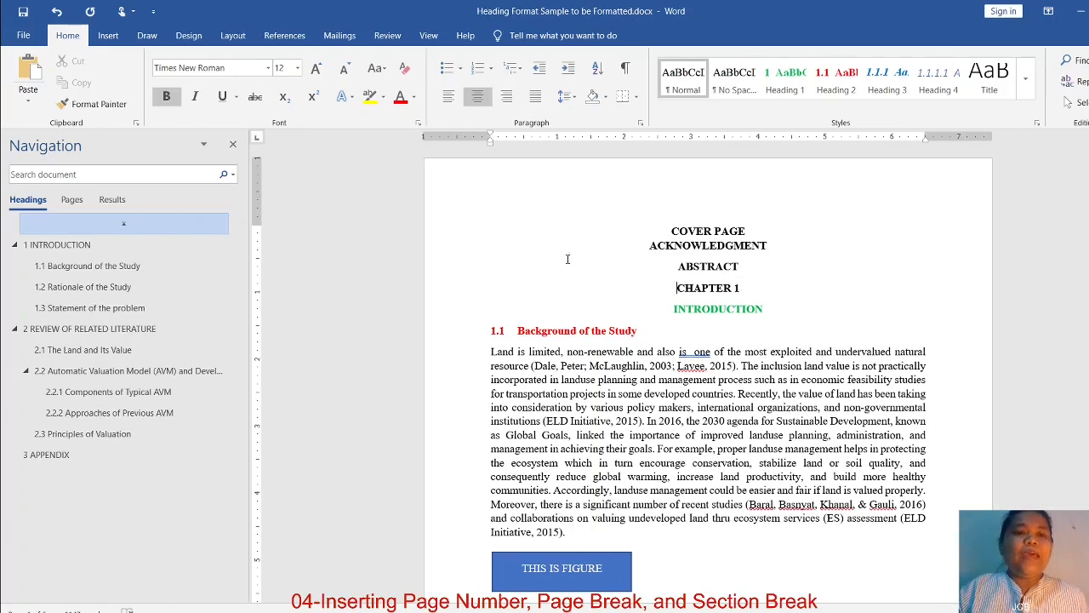
{"action": "left_click", "coordinate": [242, 39]}
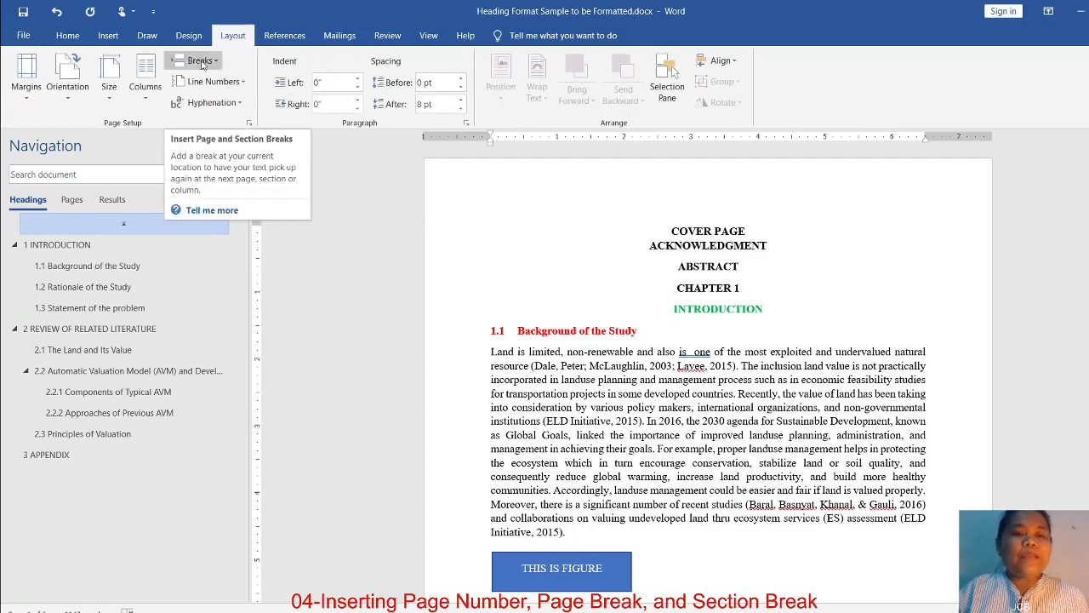
{"action": "left_click", "coordinate": [203, 63]}
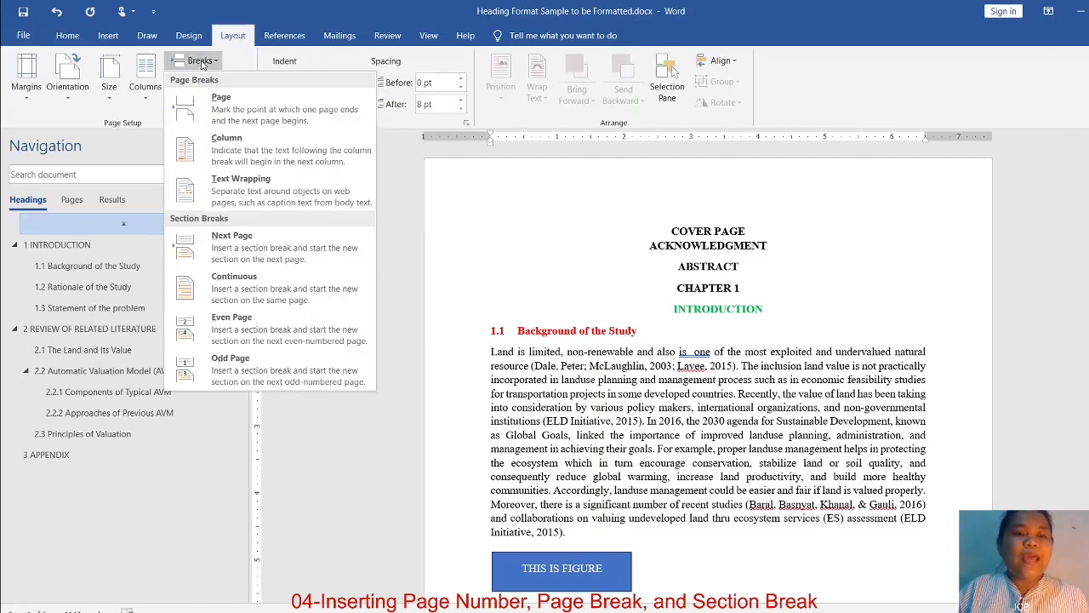
{"action": "left_click", "coordinate": [238, 247]}
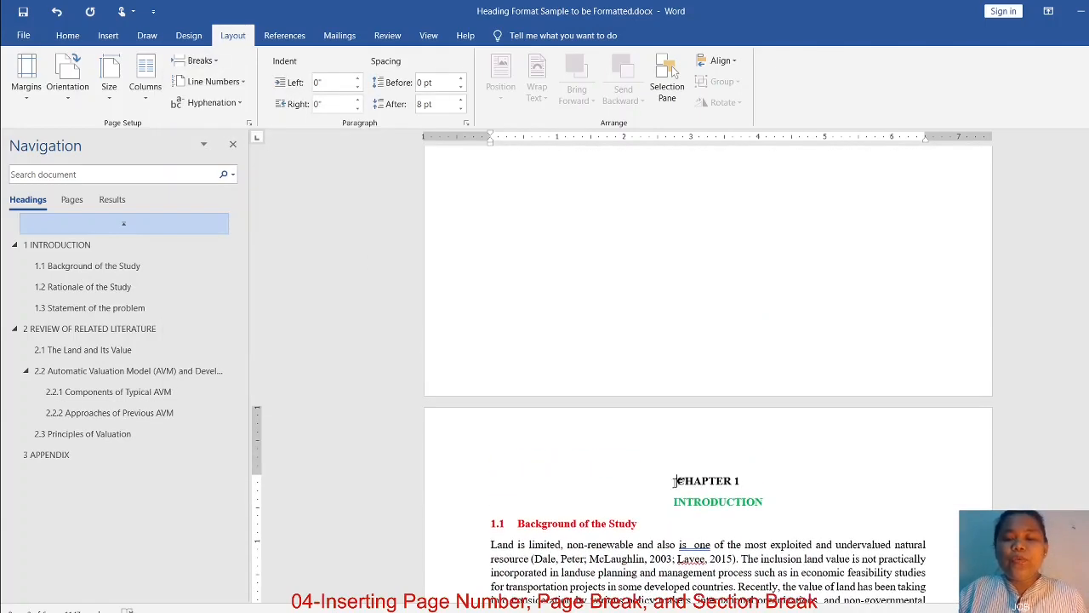
{"action": "scroll", "coordinate": [807, 461], "scroll_direction": "down", "scroll_amount": 3}
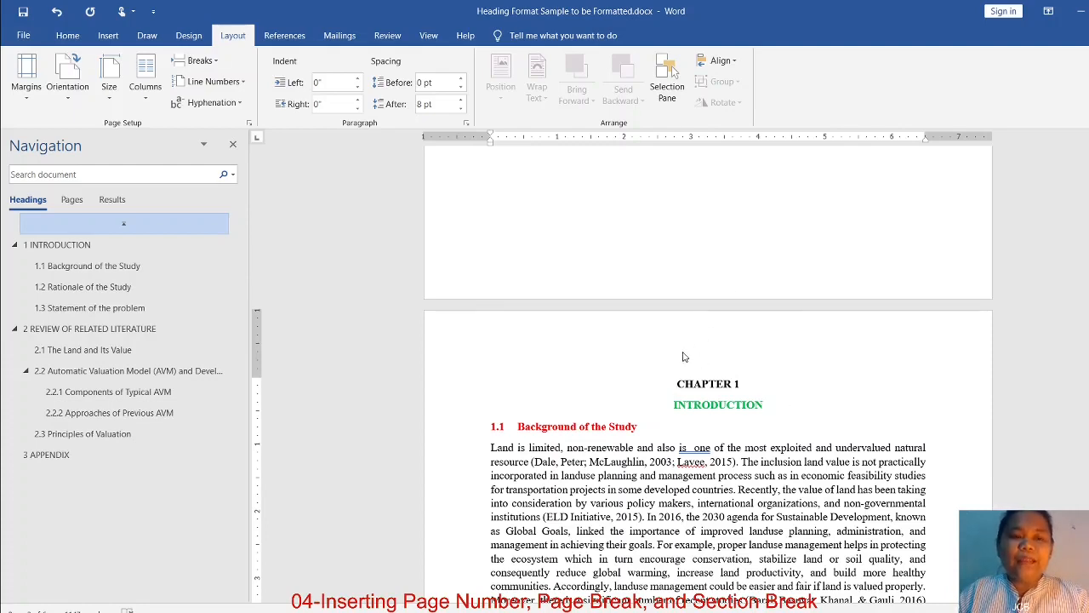
Inspect the section break between ABSTRACT and CHAPTER 1 in Draft view, and return to Print Layout view
{"action": "left_click", "coordinate": [429, 38]}
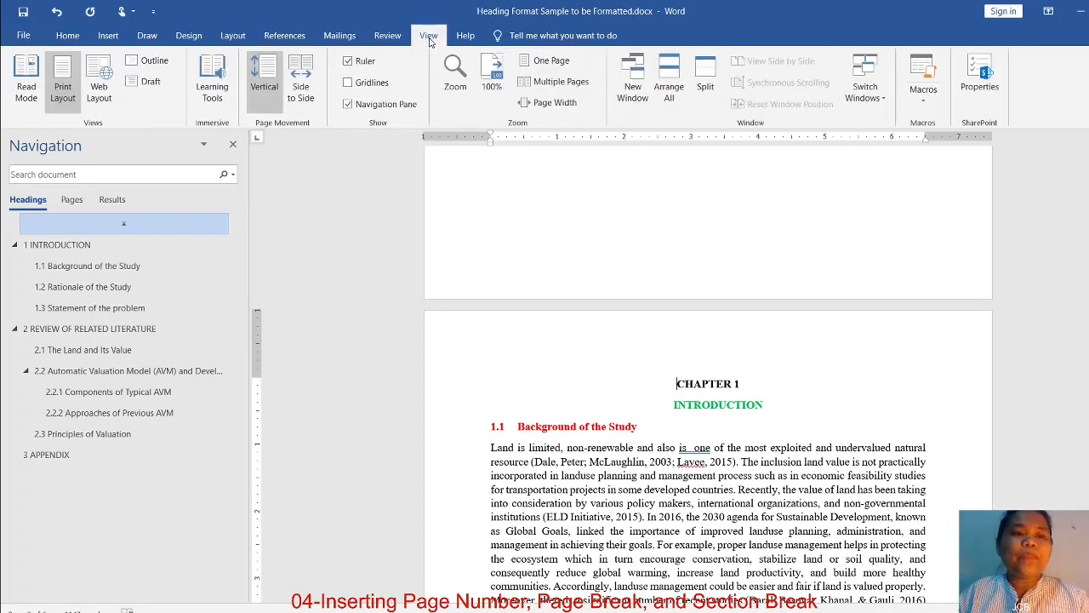
{"action": "left_click", "coordinate": [154, 83]}
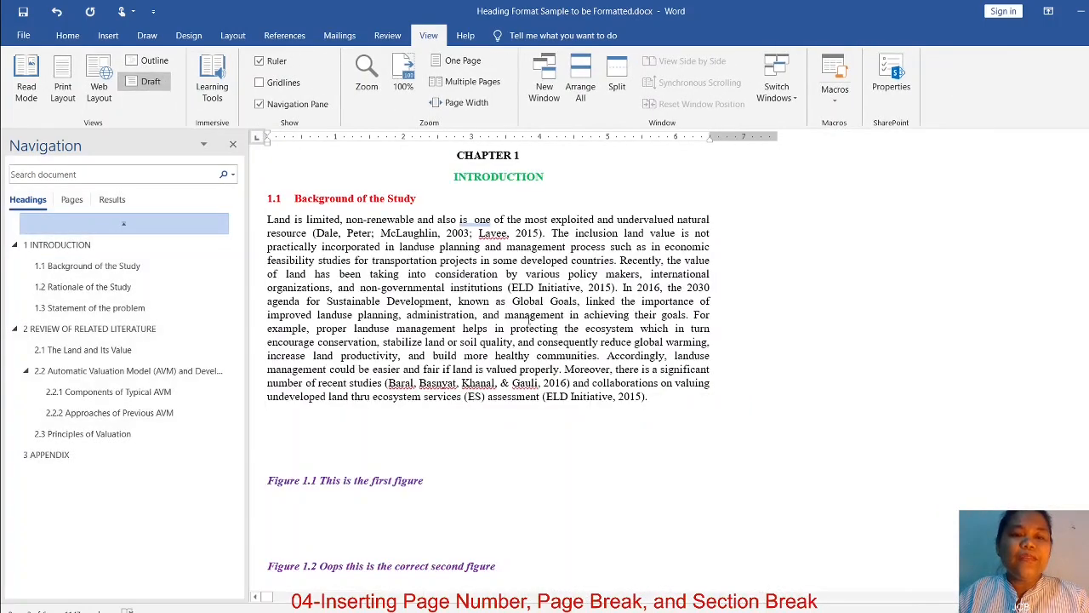
{"action": "scroll", "coordinate": [609, 406], "scroll_direction": "up", "scroll_amount": 2}
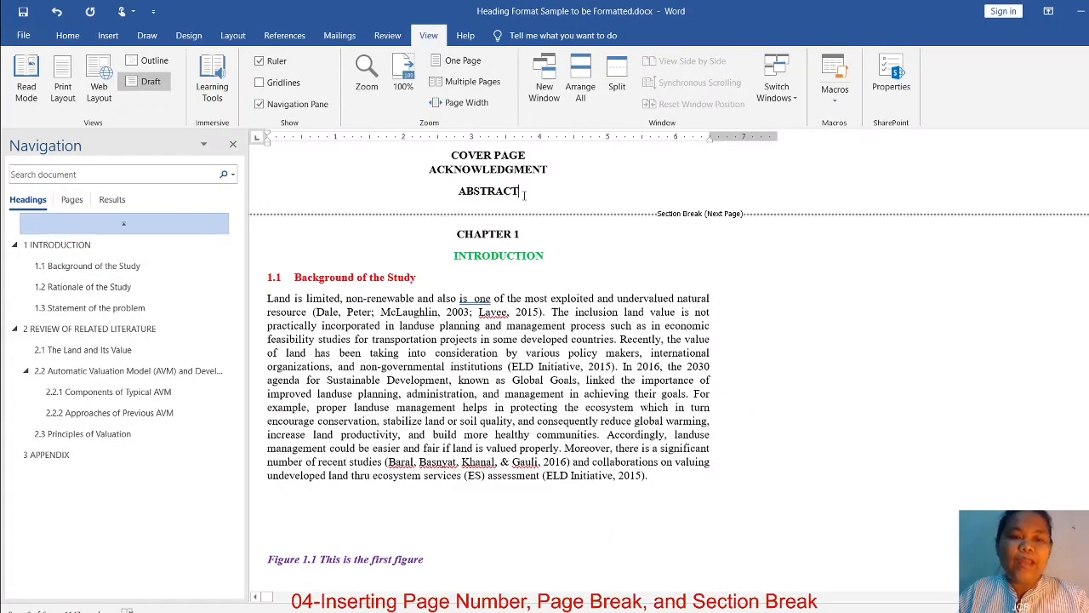
{"action": "left_click", "coordinate": [396, 139]}
{"action": "left_click", "coordinate": [520, 181]}
{"action": "left_click_drag", "start_coordinate": [453, 157], "coordinate": [566, 197]}
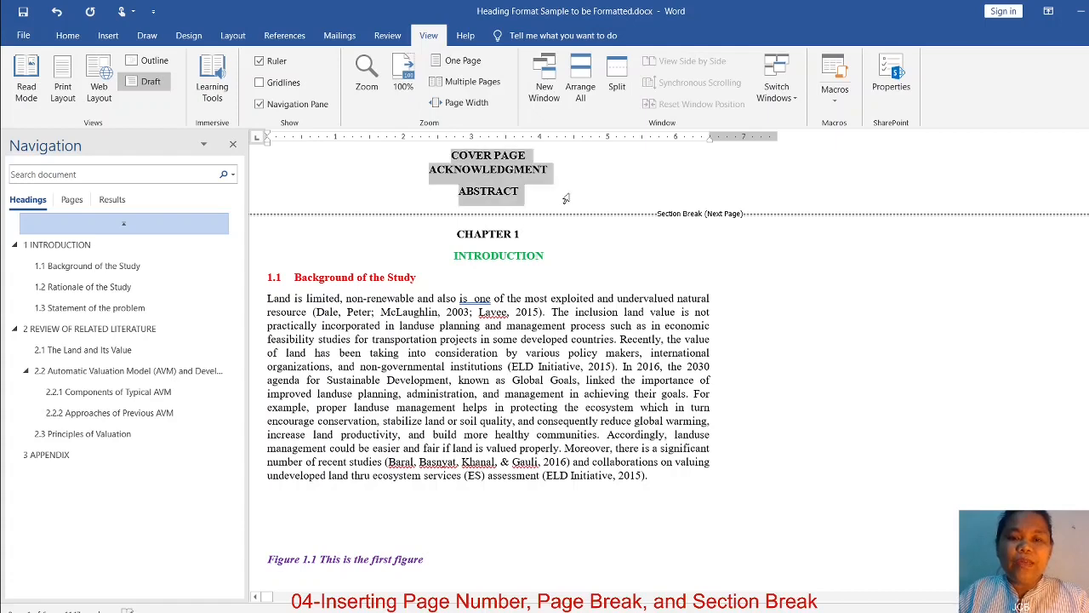
{"action": "left_click", "coordinate": [619, 312]}
{"action": "left_click_drag", "start_coordinate": [457, 235], "coordinate": [681, 504]}
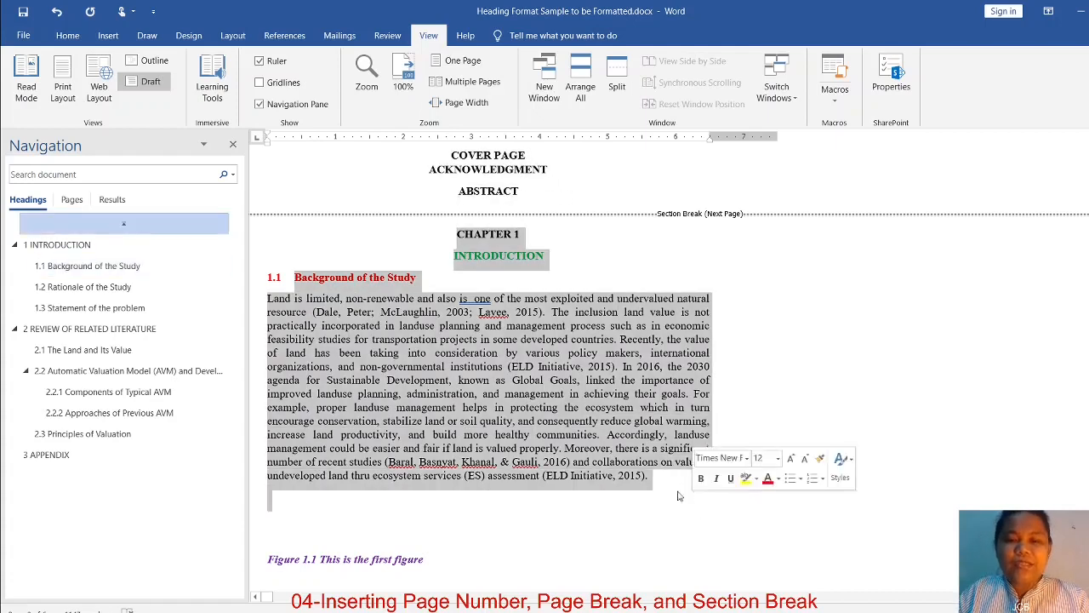
{"action": "left_click", "coordinate": [393, 508]}
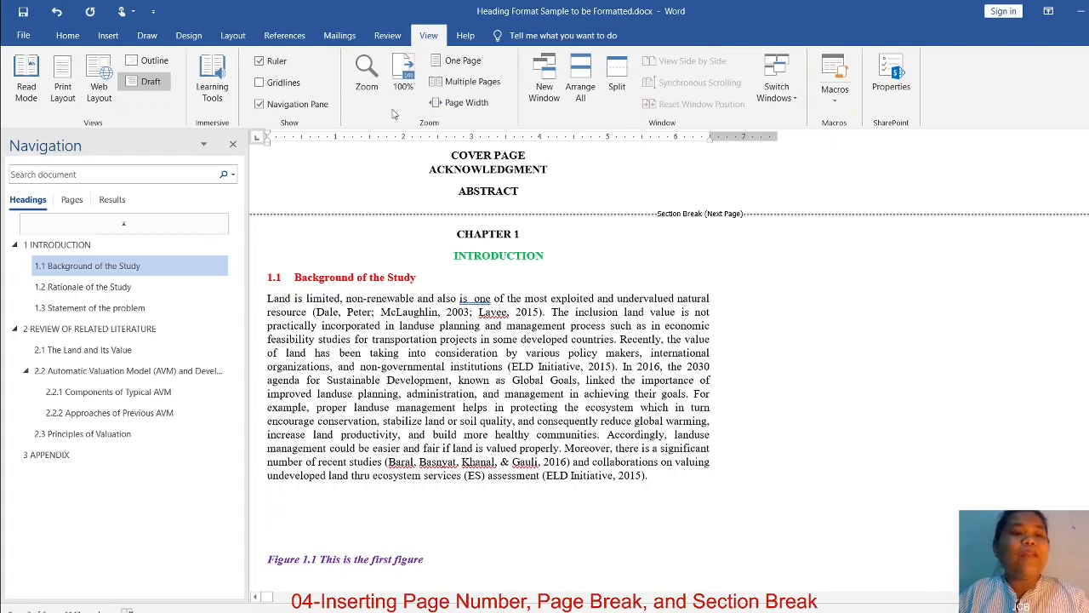
{"action": "left_click", "coordinate": [65, 94]}
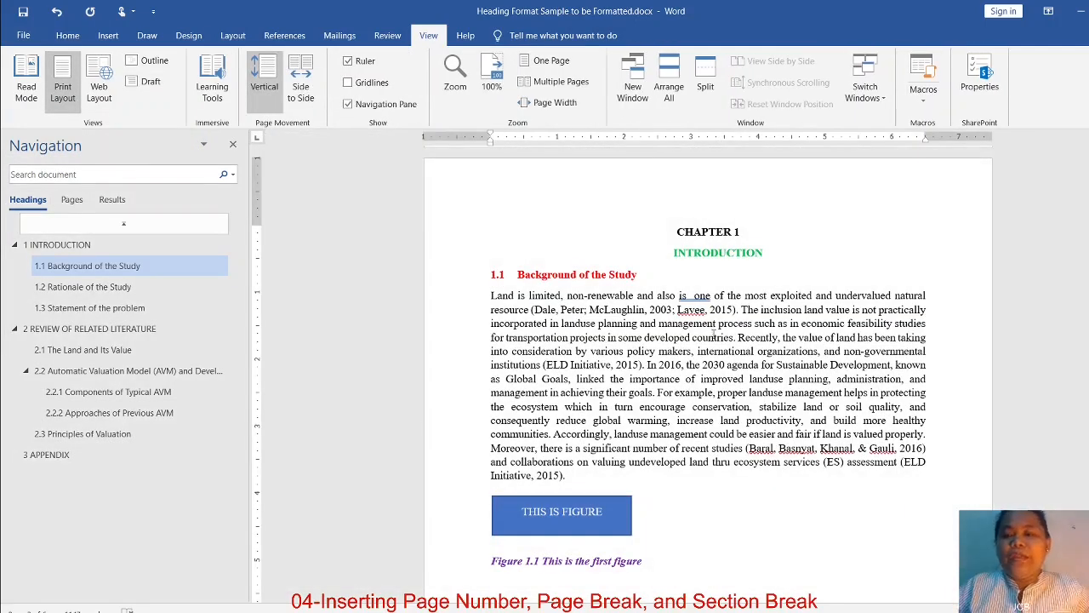
Add two new paragraphs below the COVER PAGE line and enter "This" in the first one
{"action": "scroll", "coordinate": [733, 361], "scroll_direction": "up", "scroll_amount": 10}
{"action": "scroll", "coordinate": [733, 360], "scroll_direction": "up", "scroll_amount": 1}
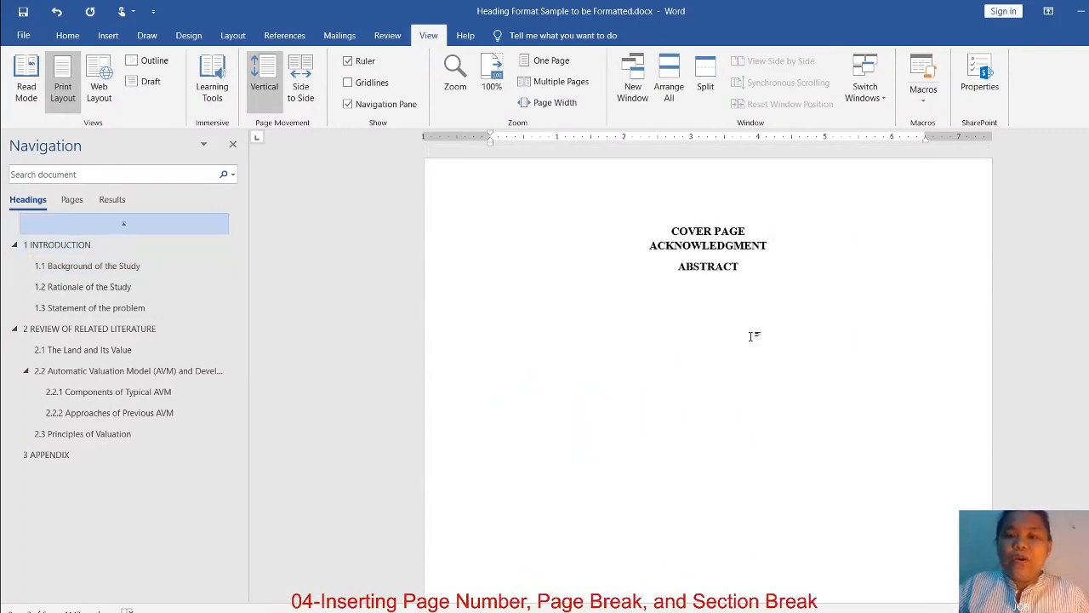
{"action": "left_click", "coordinate": [753, 230]}
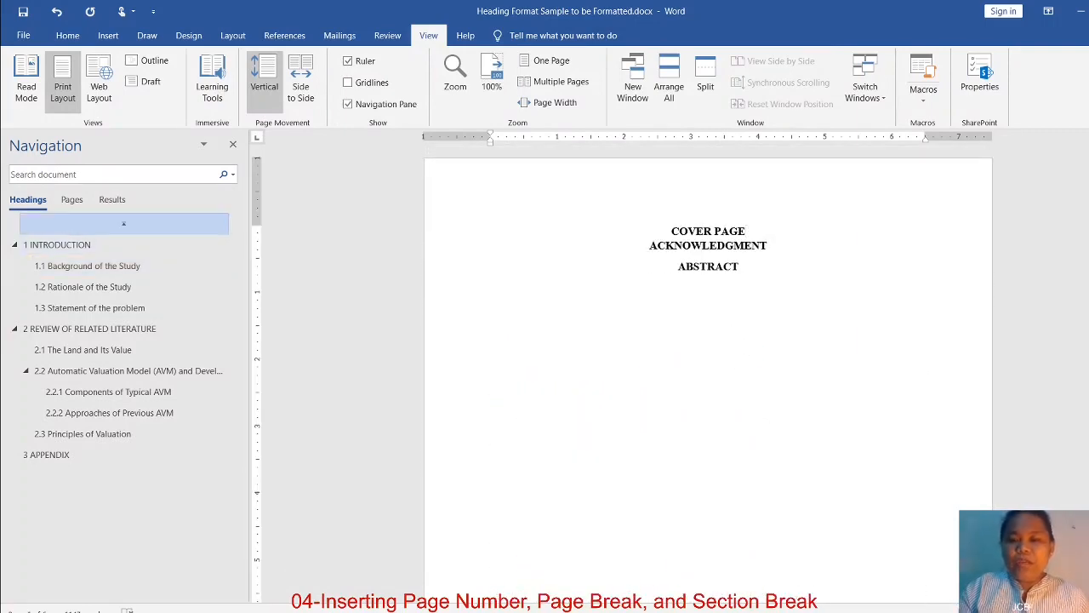
{"action": "key", "text": "Return"}
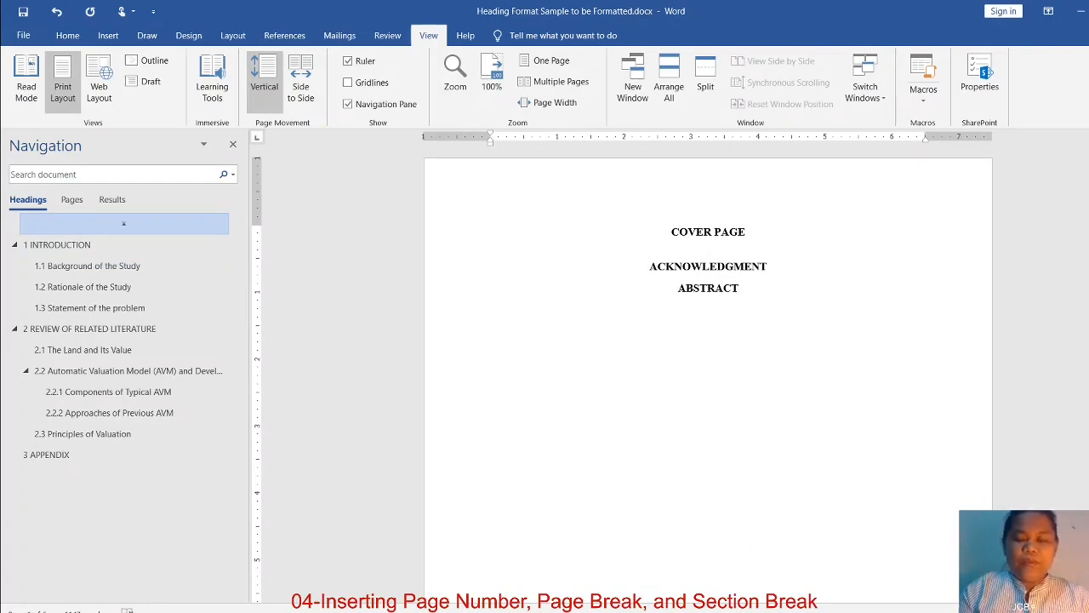
{"action": "key", "text": "Return"}
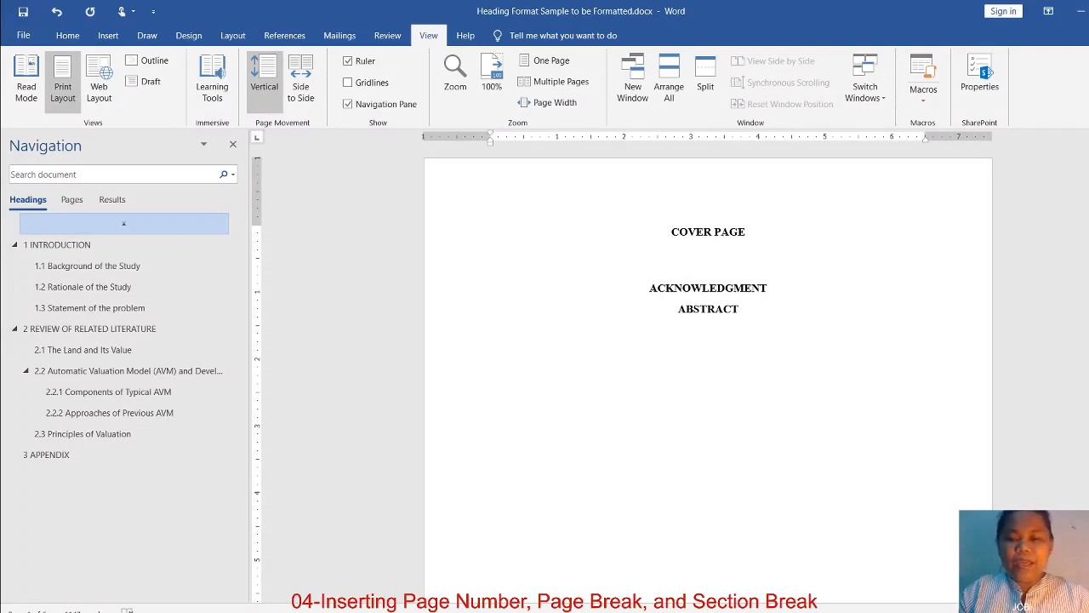
{"action": "type", "text": "This"}
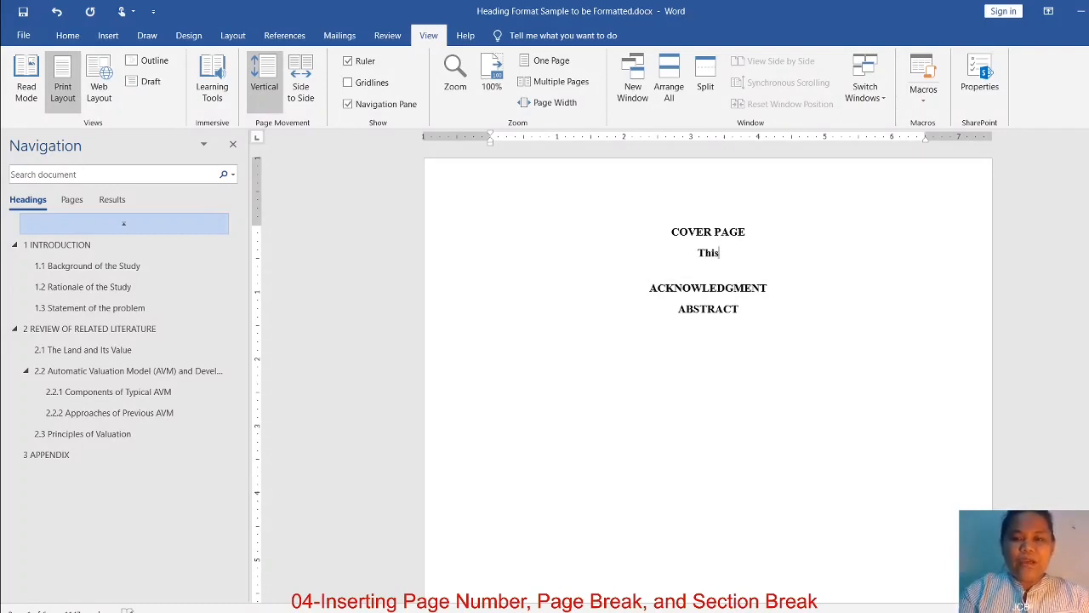
Make the "This" line justified and non-bold, and complete it to read "This is the cover page"
{"action": "double_click", "coordinate": [693, 256]}
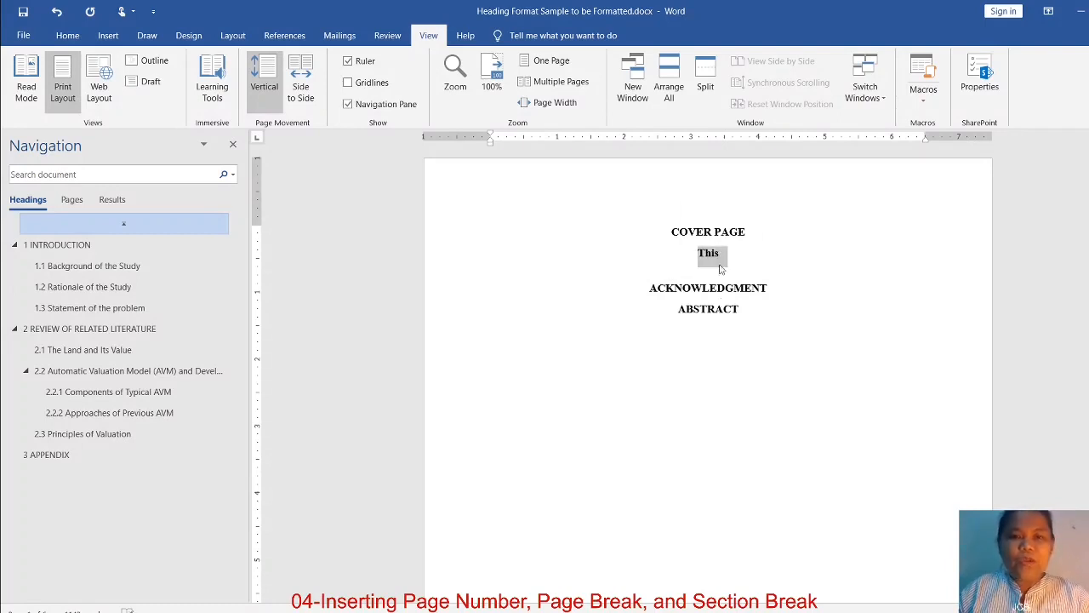
{"action": "left_click", "coordinate": [67, 37]}
{"action": "key", "text": "ctrl+j"}
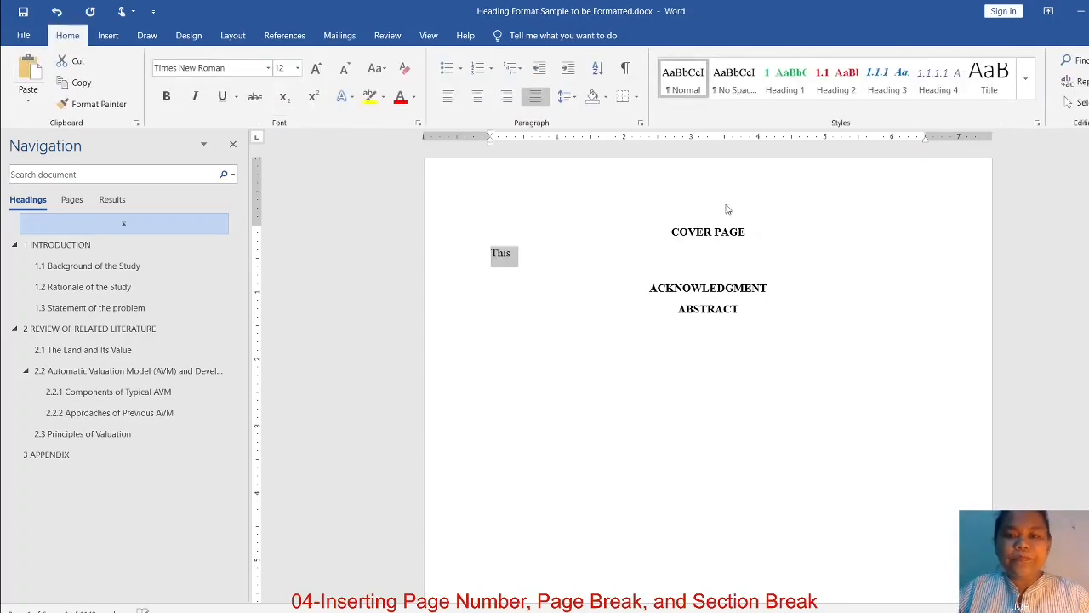
{"action": "left_click", "coordinate": [560, 251]}
{"action": "type", "text": "is the "}
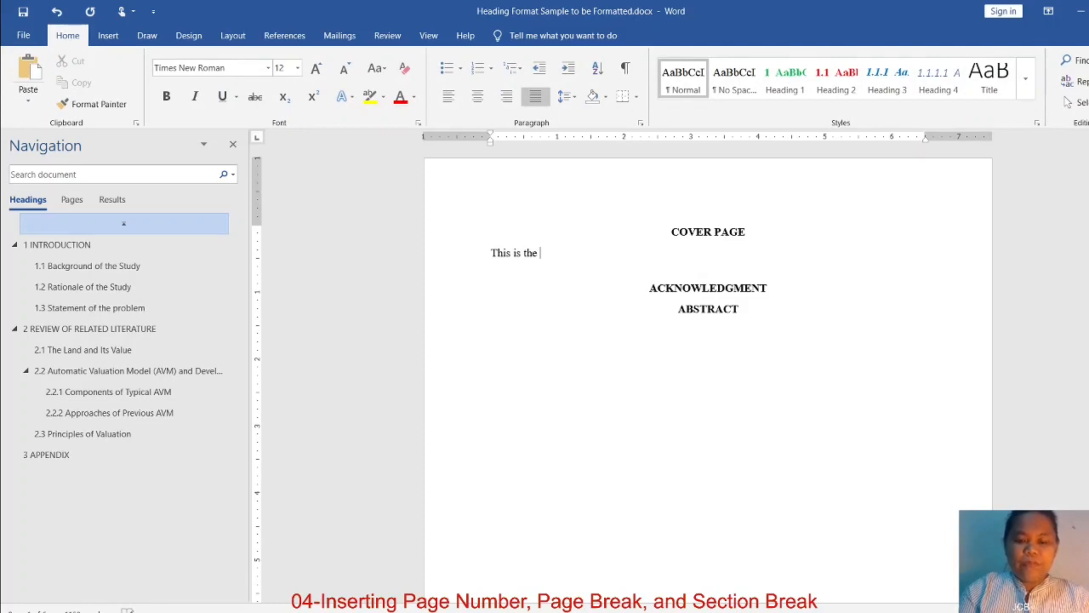
{"action": "type", "text": "cover"}
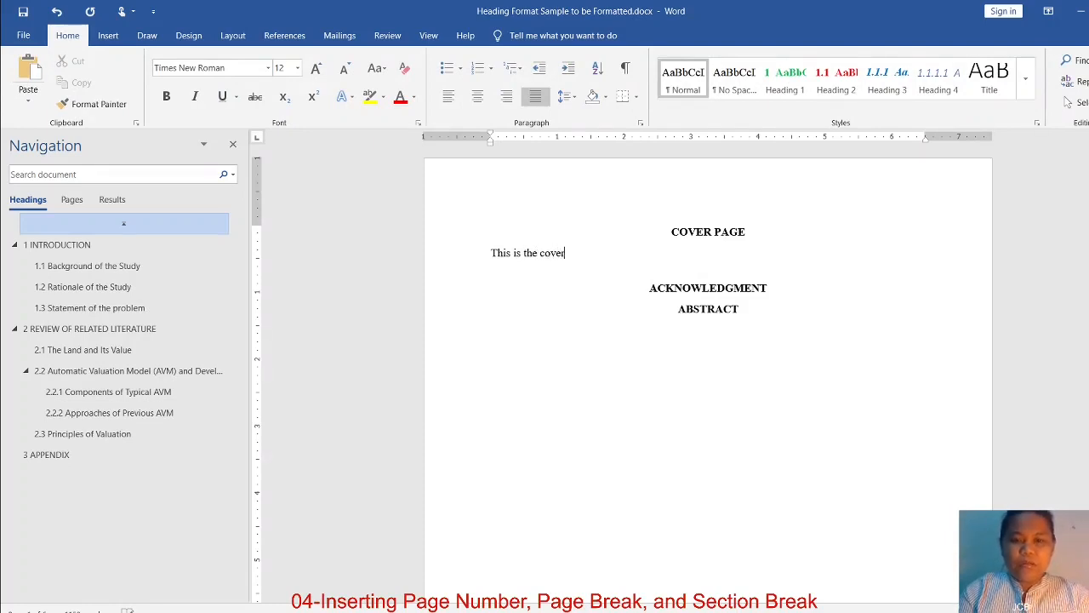
{"action": "type", "text": " page"}
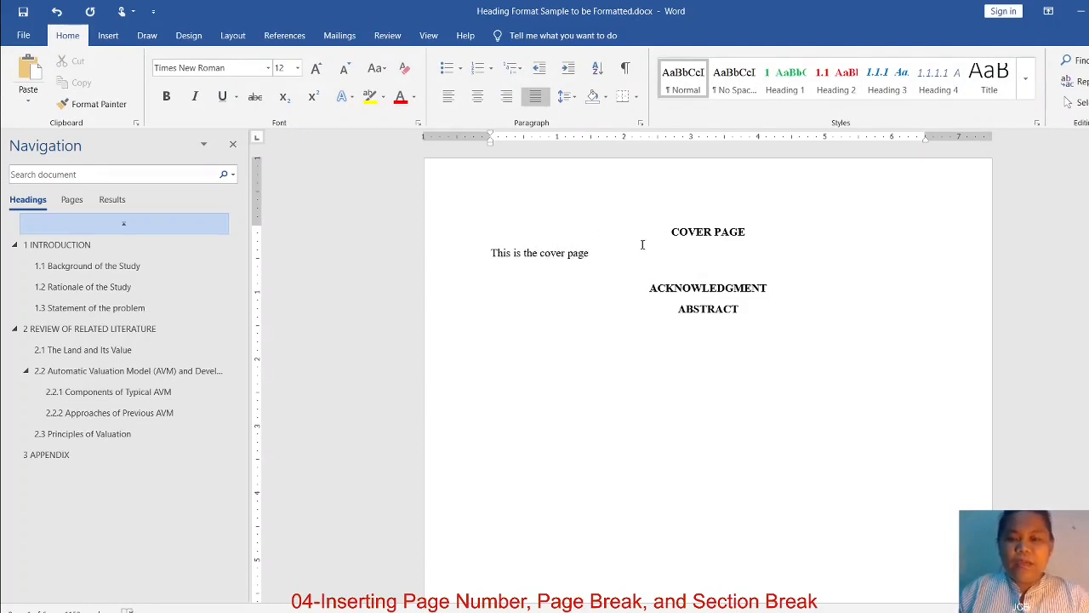
{"action": "left_click", "coordinate": [651, 289]}
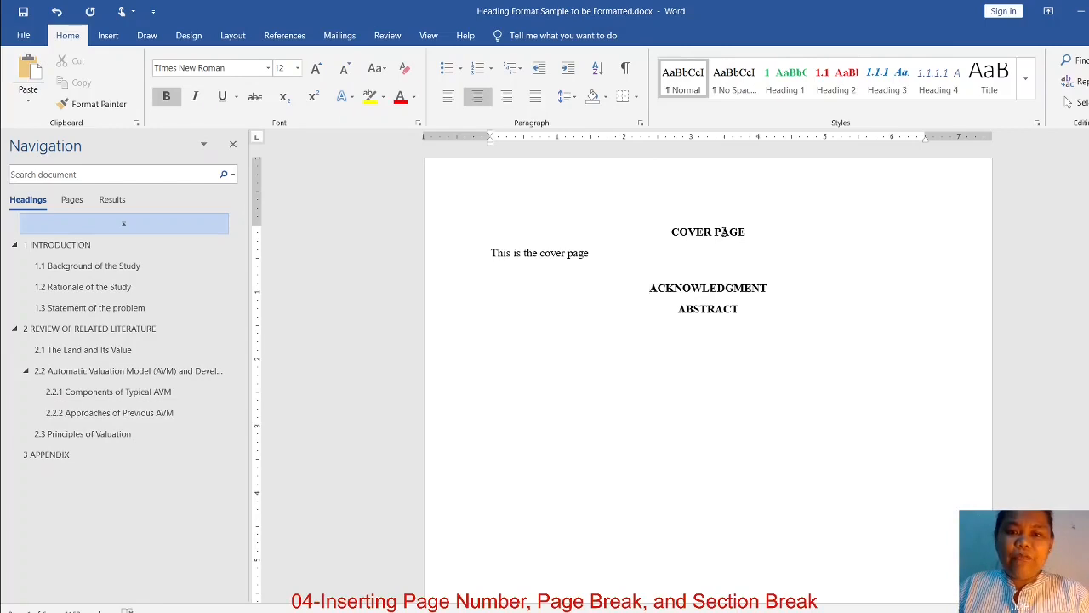
{"action": "left_click", "coordinate": [726, 288]}
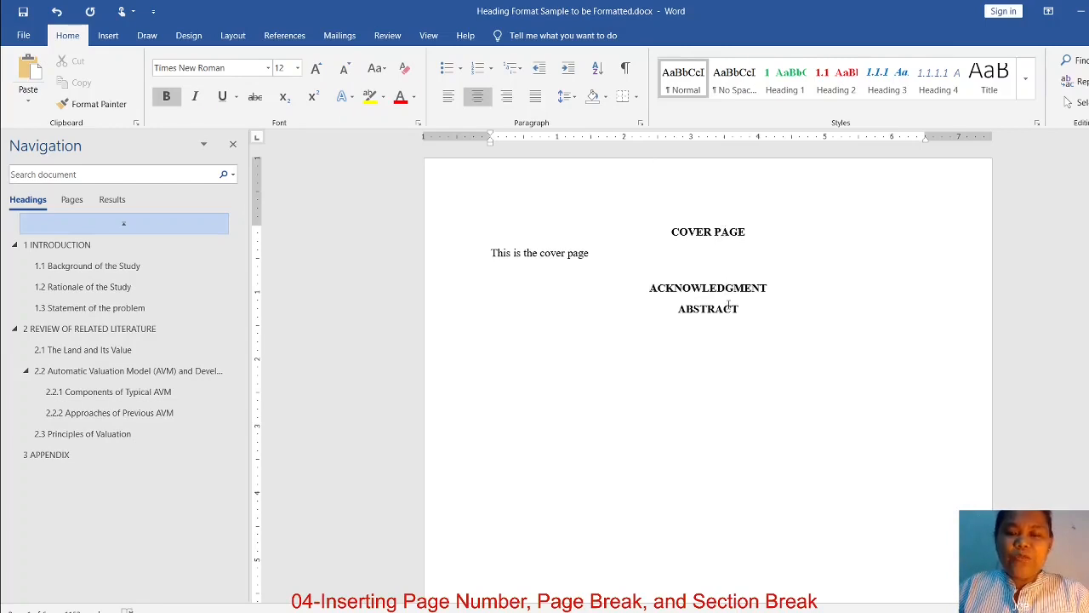
{"action": "left_click", "coordinate": [731, 313]}
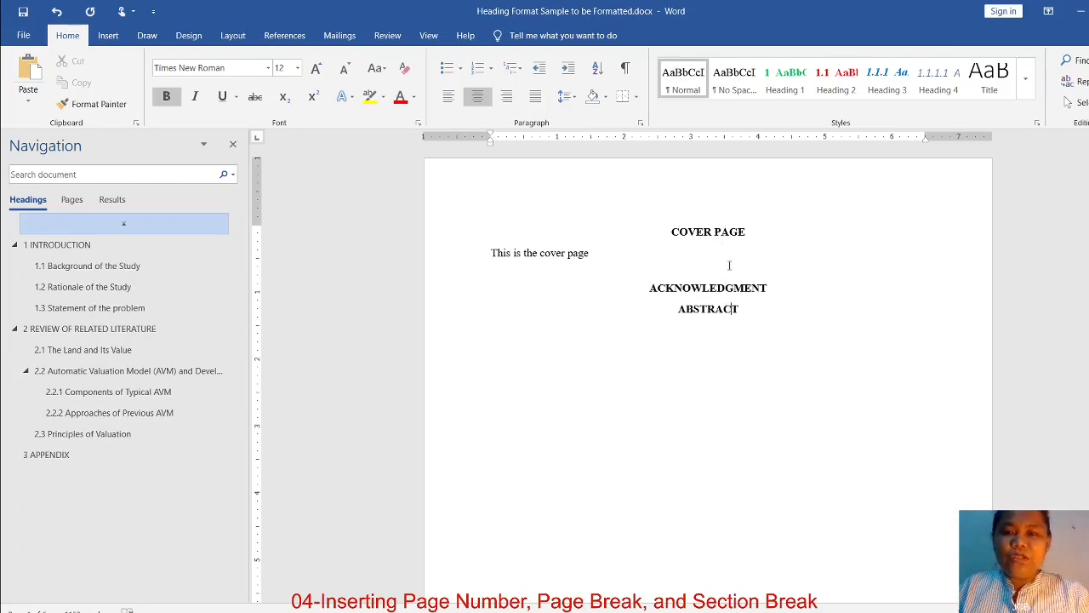
{"action": "left_click", "coordinate": [716, 234]}
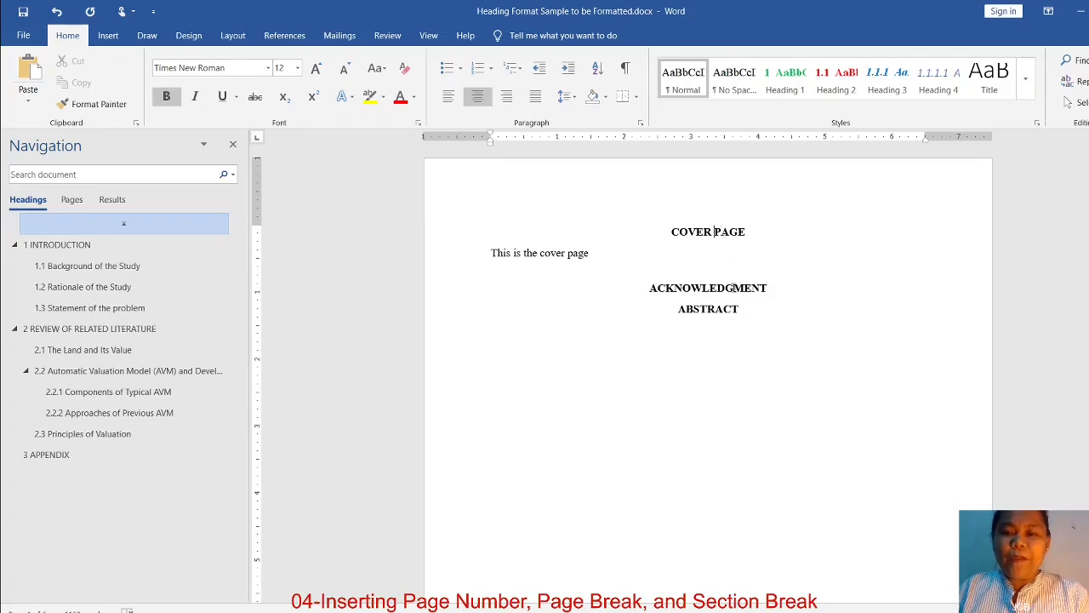
{"action": "left_click_drag", "start_coordinate": [749, 233], "coordinate": [647, 231]}
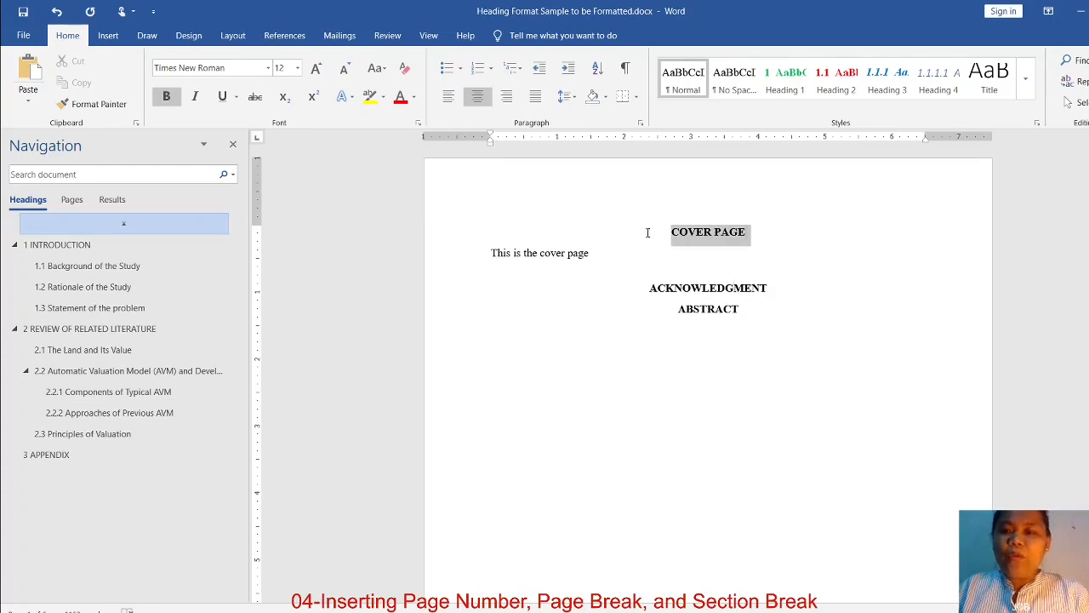
{"action": "left_click", "coordinate": [750, 252]}
{"action": "left_click_drag", "start_coordinate": [766, 234], "coordinate": [652, 232]}
{"action": "left_click", "coordinate": [730, 290]}
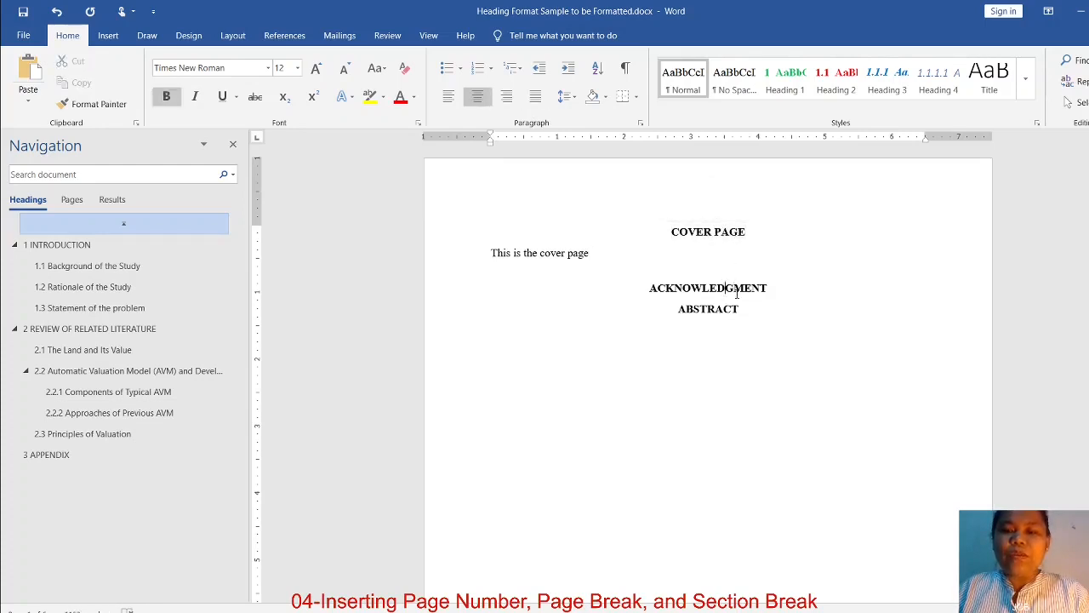
{"action": "triple_click", "coordinate": [766, 228]}
{"action": "left_click", "coordinate": [766, 239]}
{"action": "left_click_drag", "start_coordinate": [754, 238], "coordinate": [670, 234]}
{"action": "left_click", "coordinate": [756, 235]}
{"action": "left_click_drag", "start_coordinate": [757, 235], "coordinate": [670, 235]}
{"action": "left_click", "coordinate": [698, 245]}
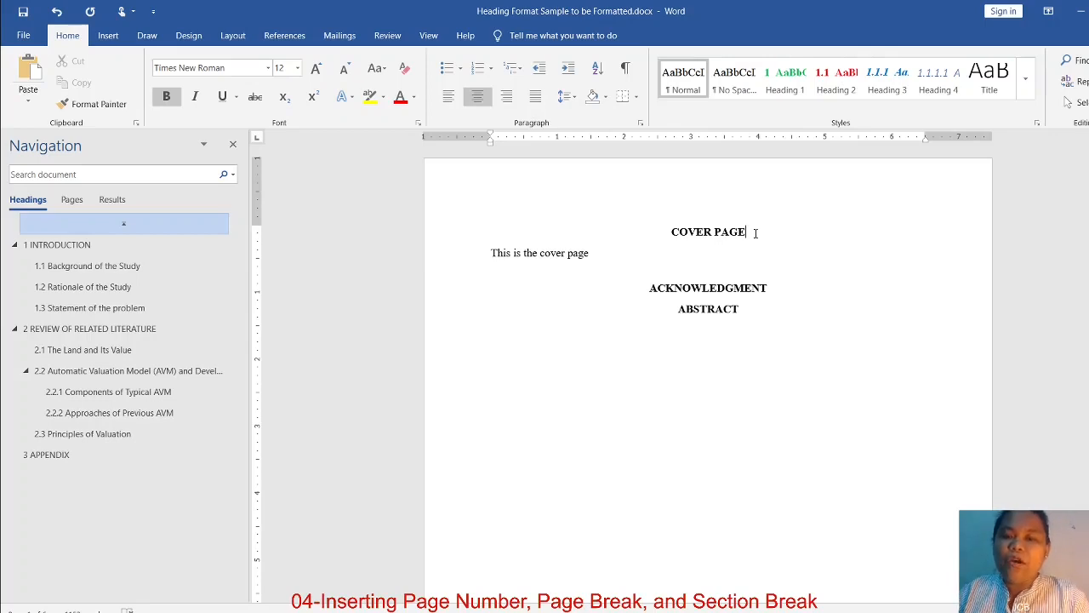
Apply the Heading 1 style to the ACKNOWLEDGMENT and ABSTRACT lines
{"action": "left_click", "coordinate": [746, 287]}
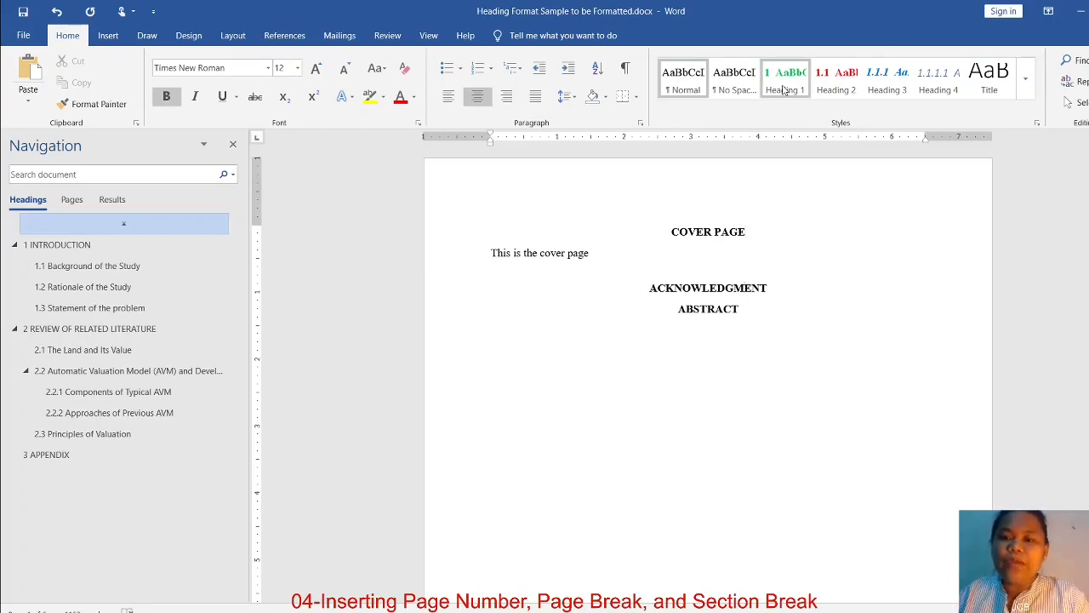
{"action": "left_click", "coordinate": [784, 85]}
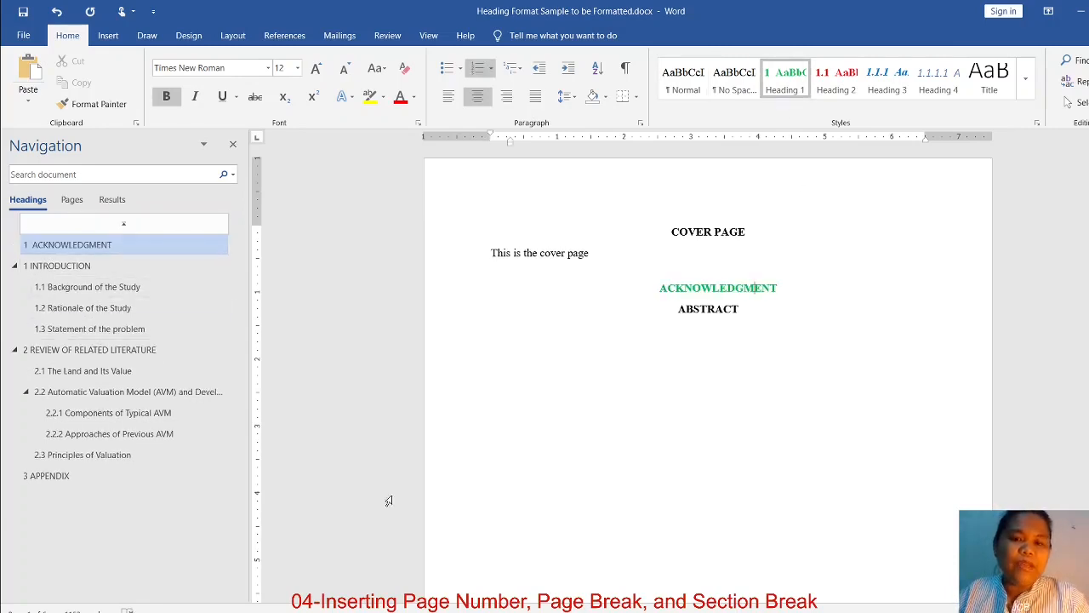
{"action": "left_click", "coordinate": [714, 313]}
{"action": "left_click", "coordinate": [784, 82]}
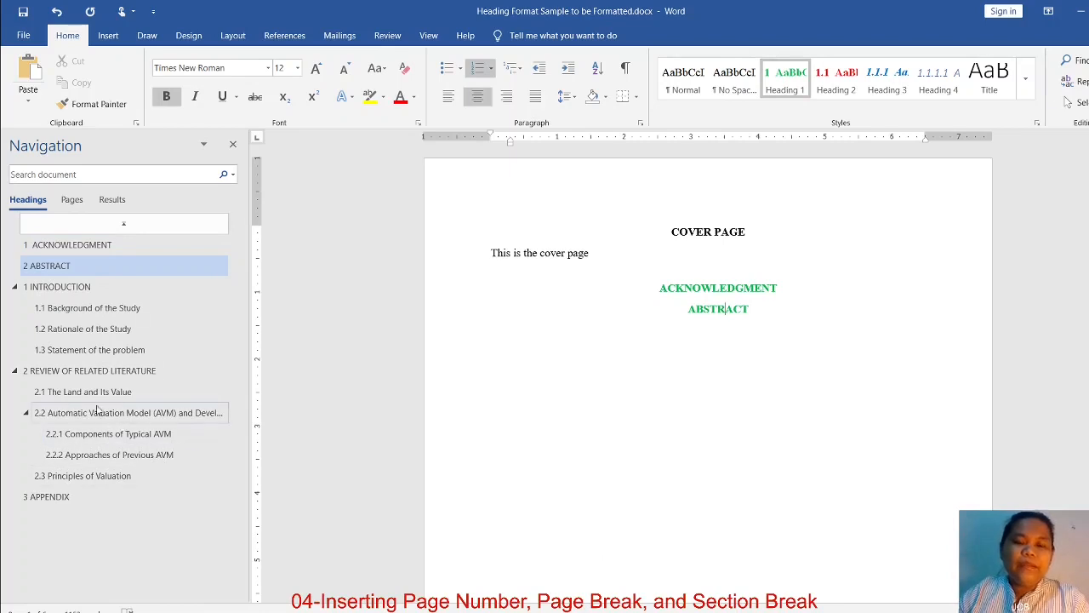
Insert a page break directly before the ACKNOWLEDGMENT heading so it starts on a new page
{"action": "left_click", "coordinate": [661, 288]}
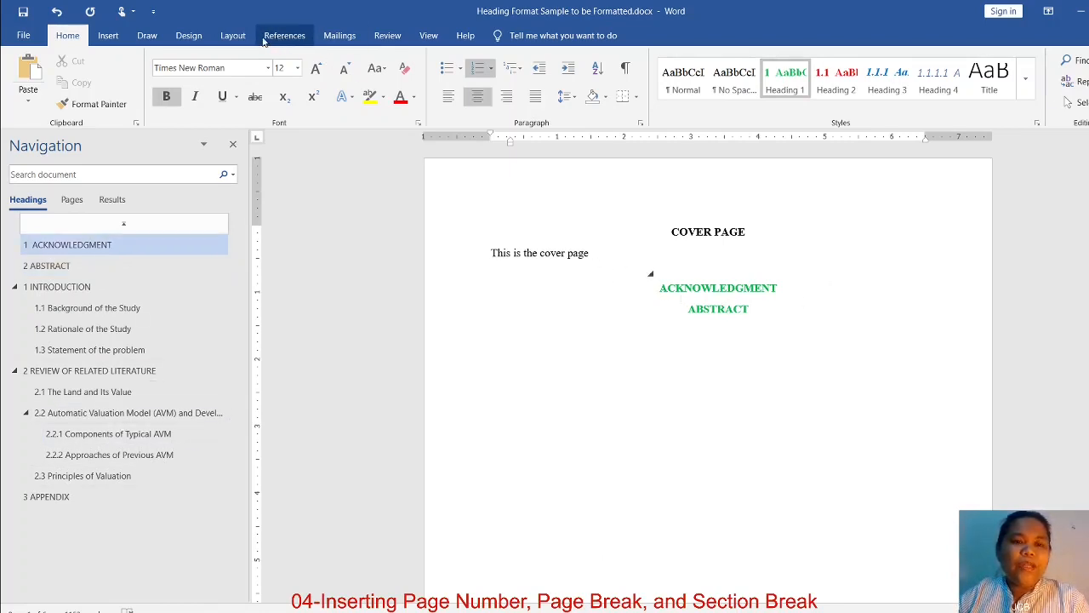
{"action": "left_click", "coordinate": [236, 39]}
{"action": "left_click", "coordinate": [199, 62]}
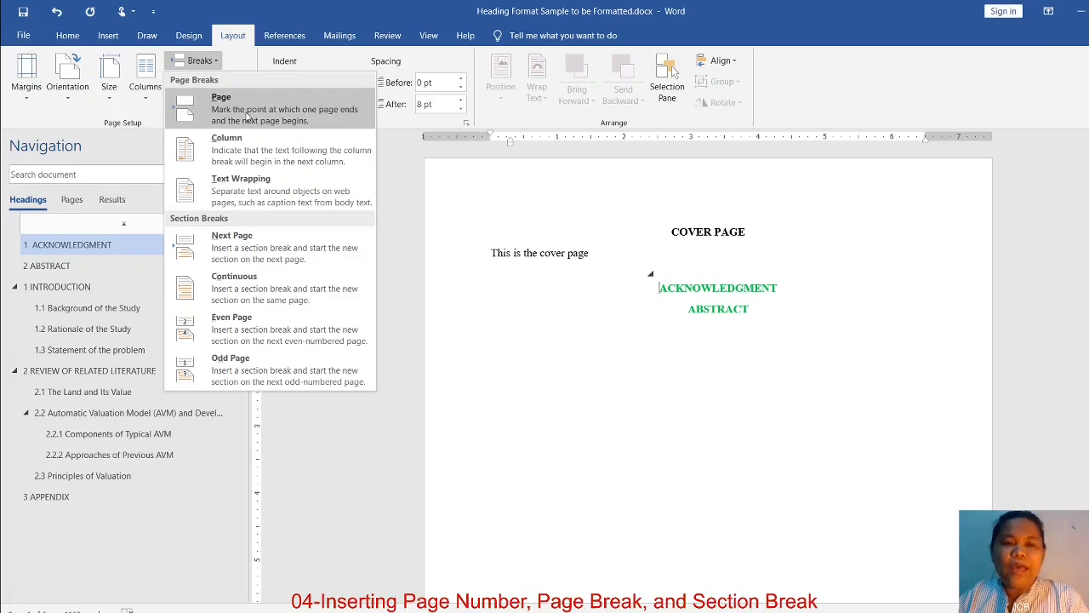
{"action": "left_click", "coordinate": [247, 116]}
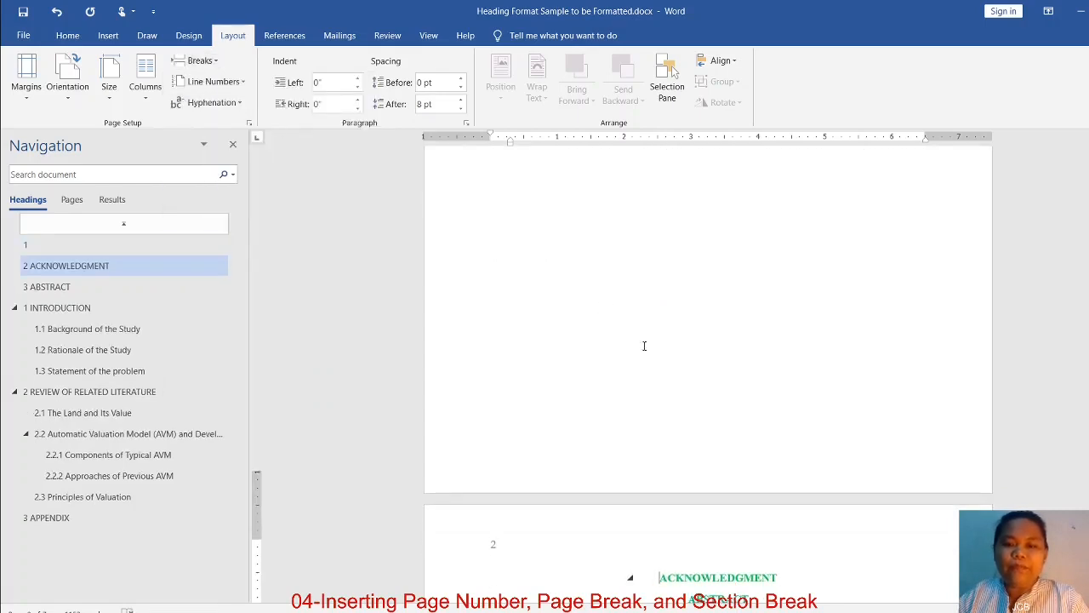
{"action": "scroll", "coordinate": [647, 340], "scroll_direction": "down", "scroll_amount": 4}
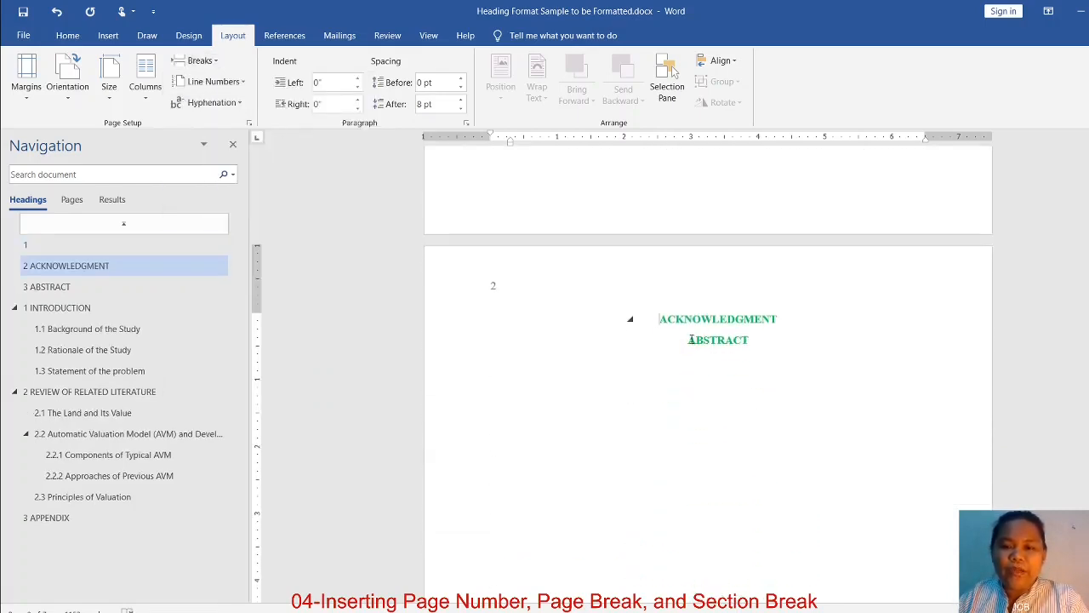
Add an empty line before ABSTRACT, and apply the Normal style to it and to the empty numbered line on the cover page
{"action": "left_click", "coordinate": [689, 339]}
{"action": "key", "text": "Return"}
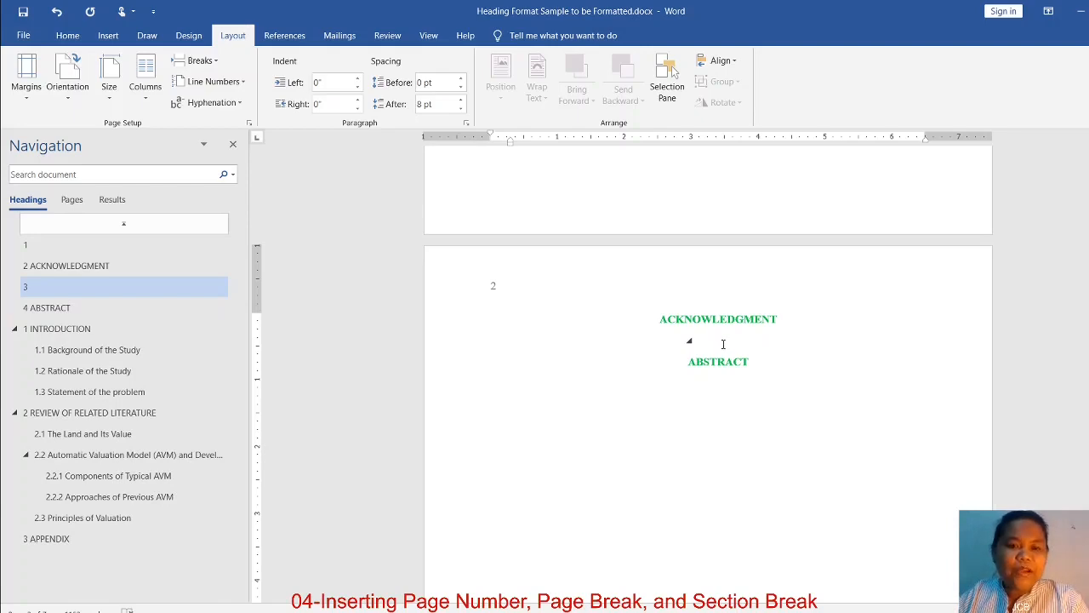
{"action": "left_click", "coordinate": [67, 35]}
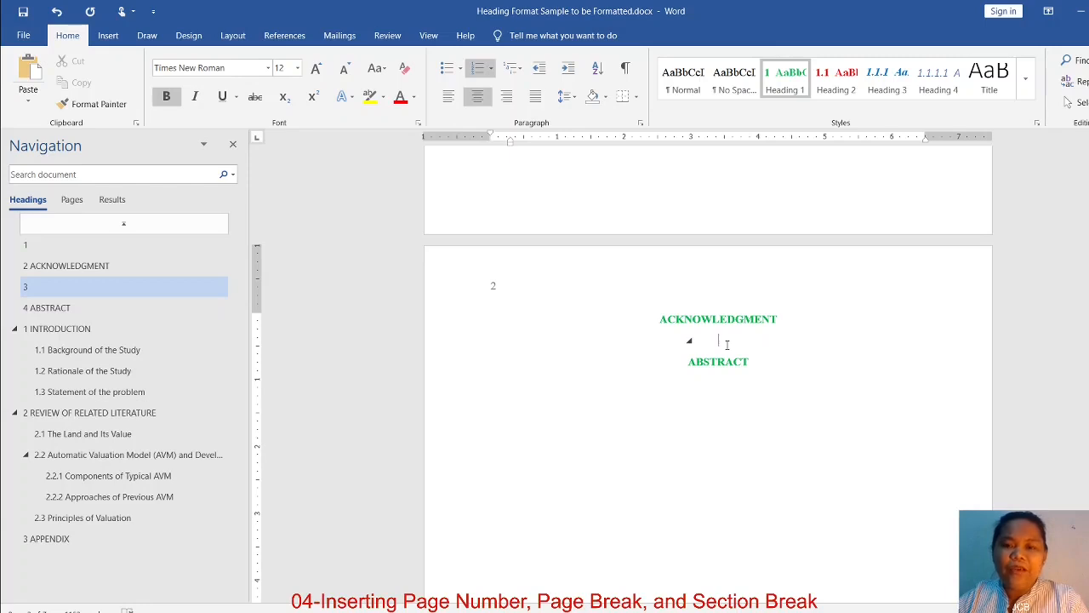
{"action": "left_click", "coordinate": [683, 79]}
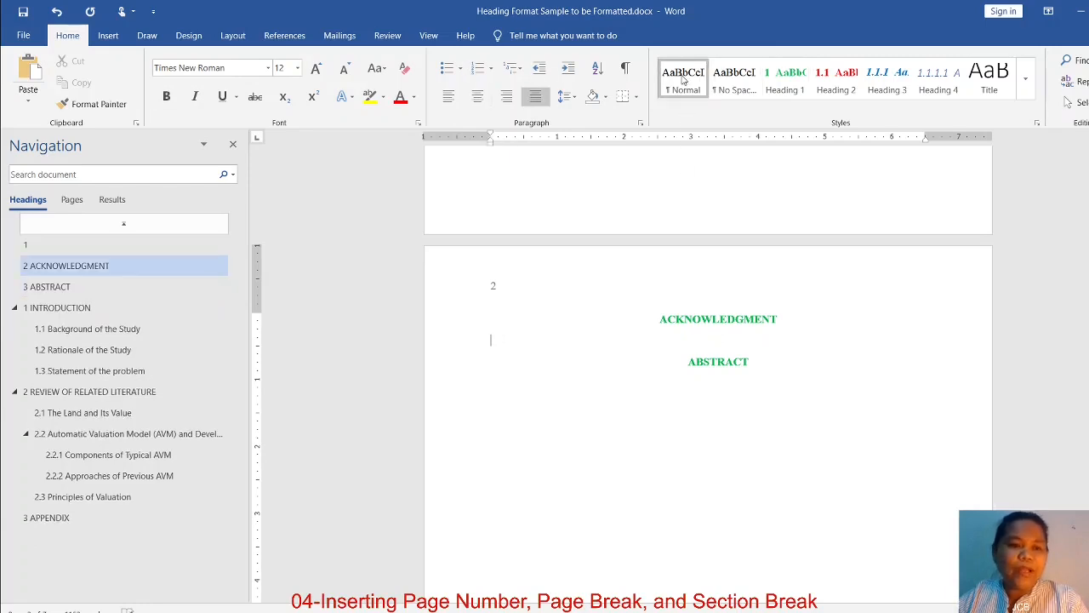
{"action": "left_click", "coordinate": [45, 247]}
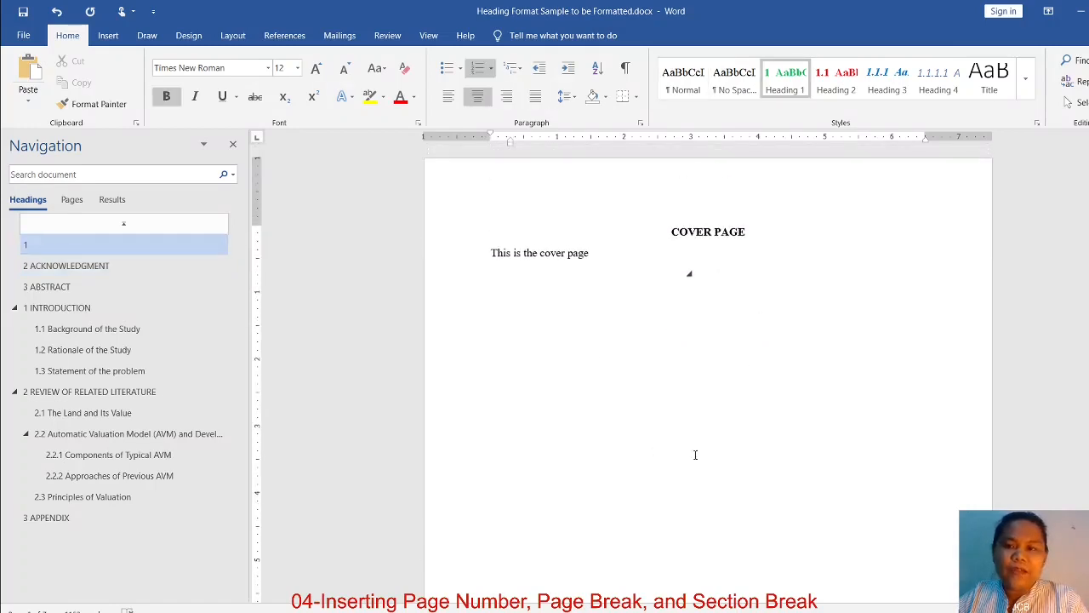
{"action": "left_click", "coordinate": [685, 81]}
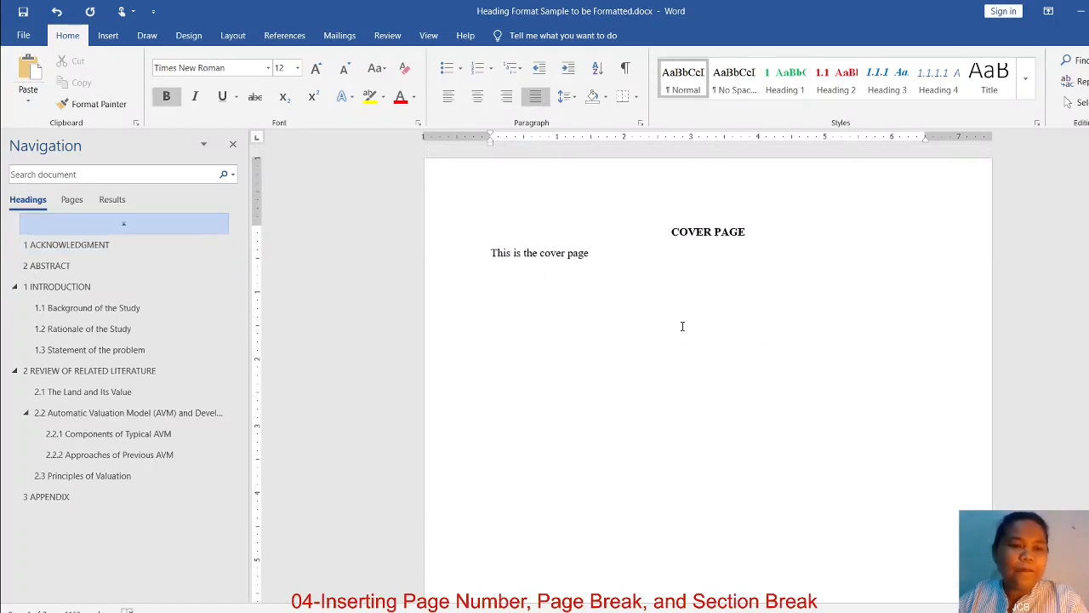
Insert a page break directly before the ABSTRACT heading and check both front-matter headings through the document outline
{"action": "left_click", "coordinate": [67, 247]}
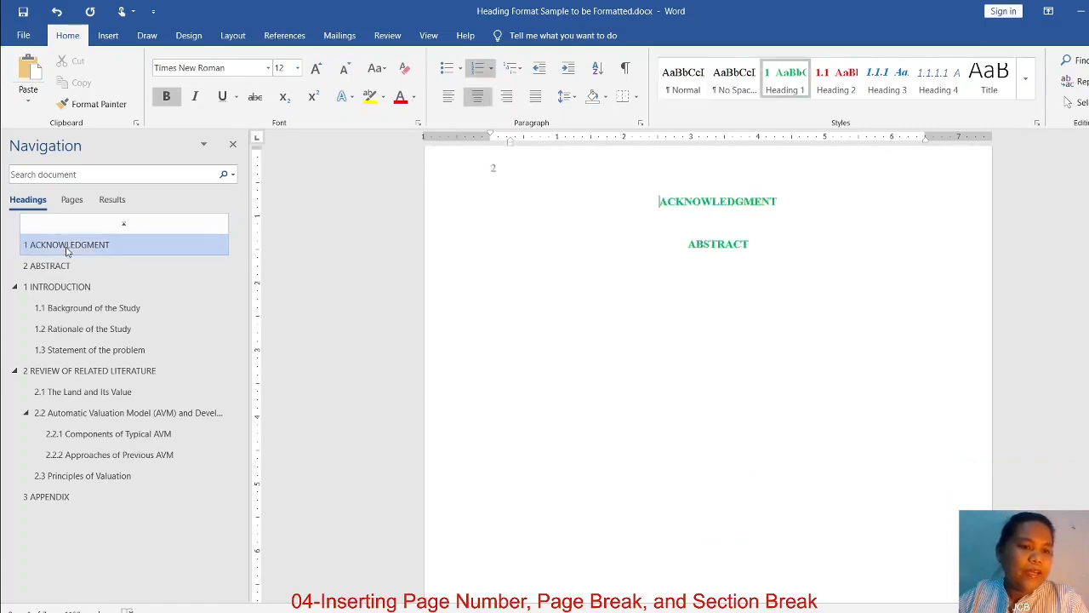
{"action": "left_click", "coordinate": [79, 269]}
{"action": "scroll", "coordinate": [703, 293], "scroll_direction": "up", "scroll_amount": 1}
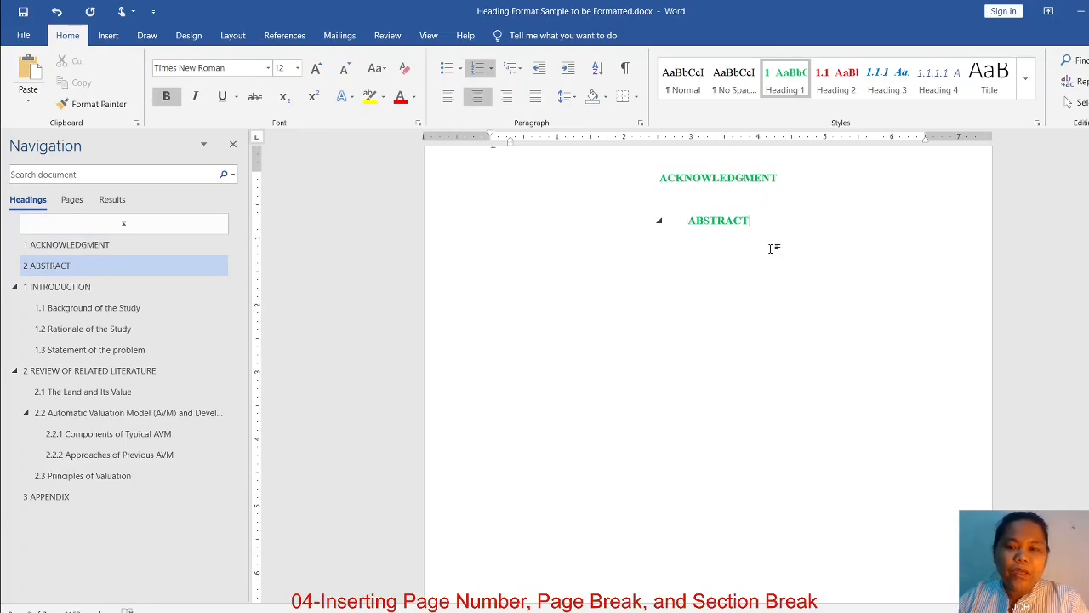
{"action": "left_click", "coordinate": [232, 35]}
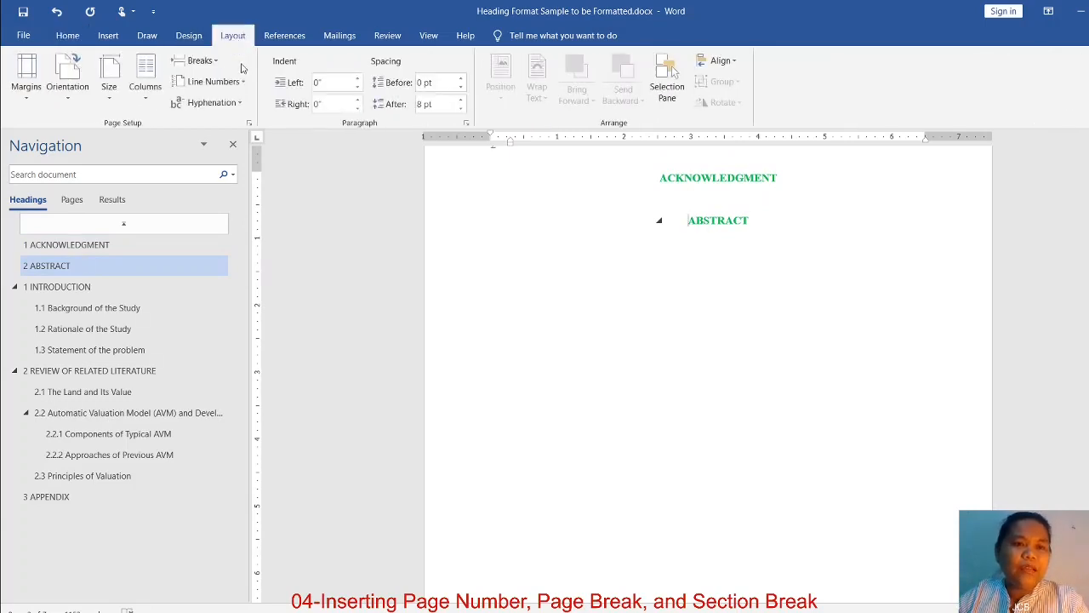
{"action": "left_click", "coordinate": [201, 61]}
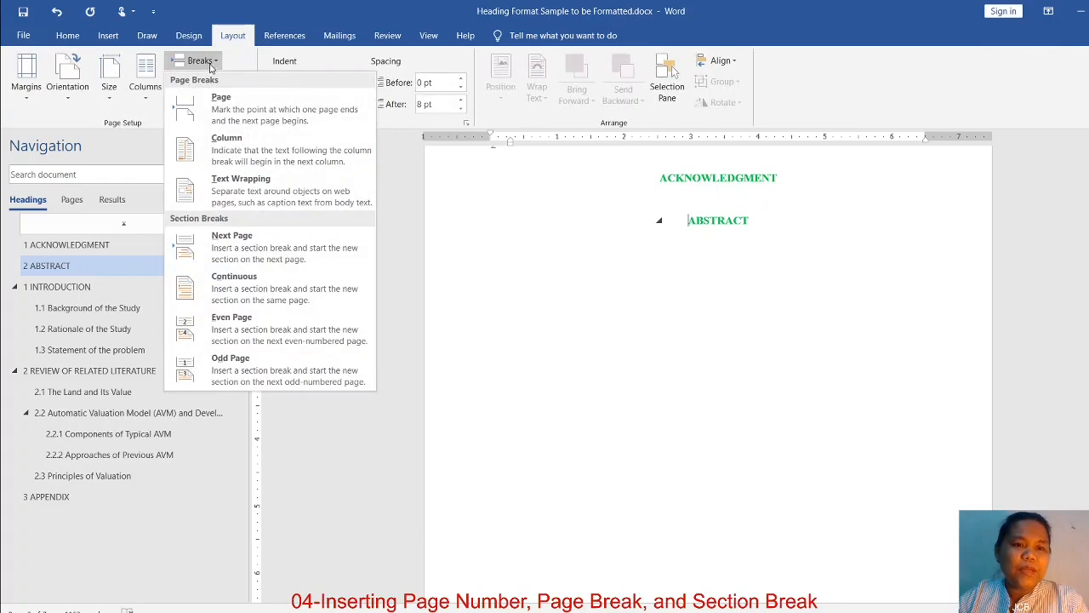
{"action": "left_click", "coordinate": [226, 105]}
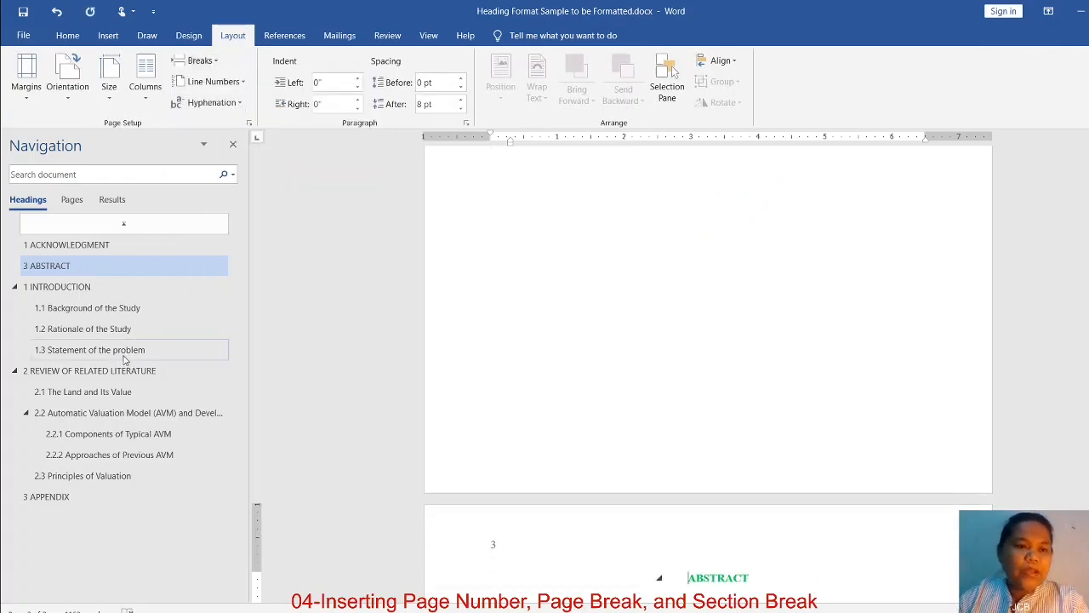
{"action": "left_click", "coordinate": [86, 246]}
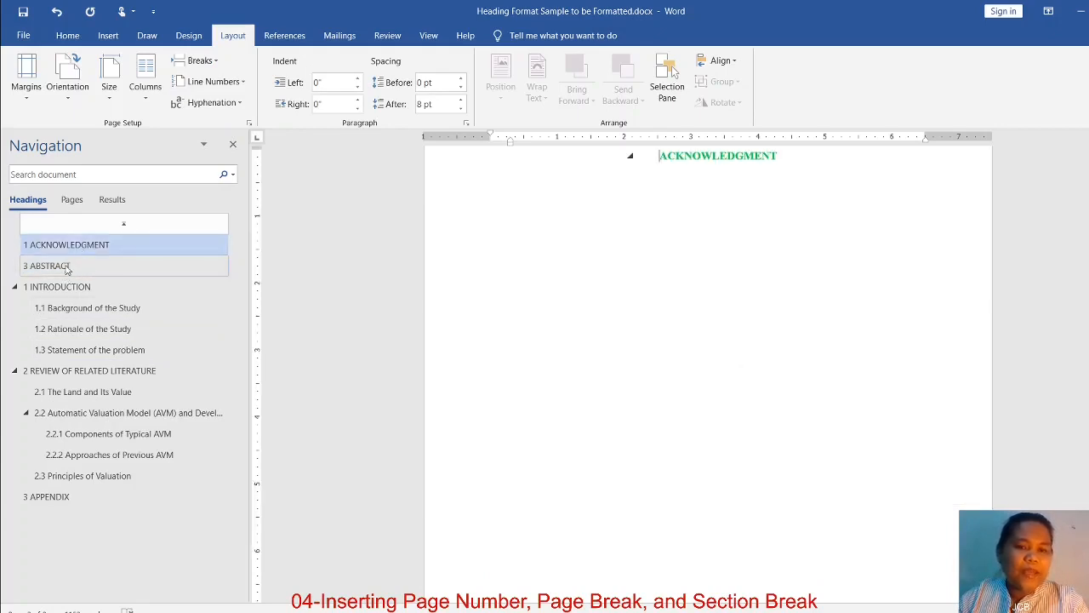
{"action": "left_click", "coordinate": [68, 266]}
Apply the Normal style to the empty line below ACKNOWLEDGMENT and enter "This is my acknowledge paragraph."
{"action": "scroll", "coordinate": [860, 358], "scroll_direction": "up", "scroll_amount": 3}
{"action": "scroll", "coordinate": [847, 393], "scroll_direction": "up", "scroll_amount": 9}
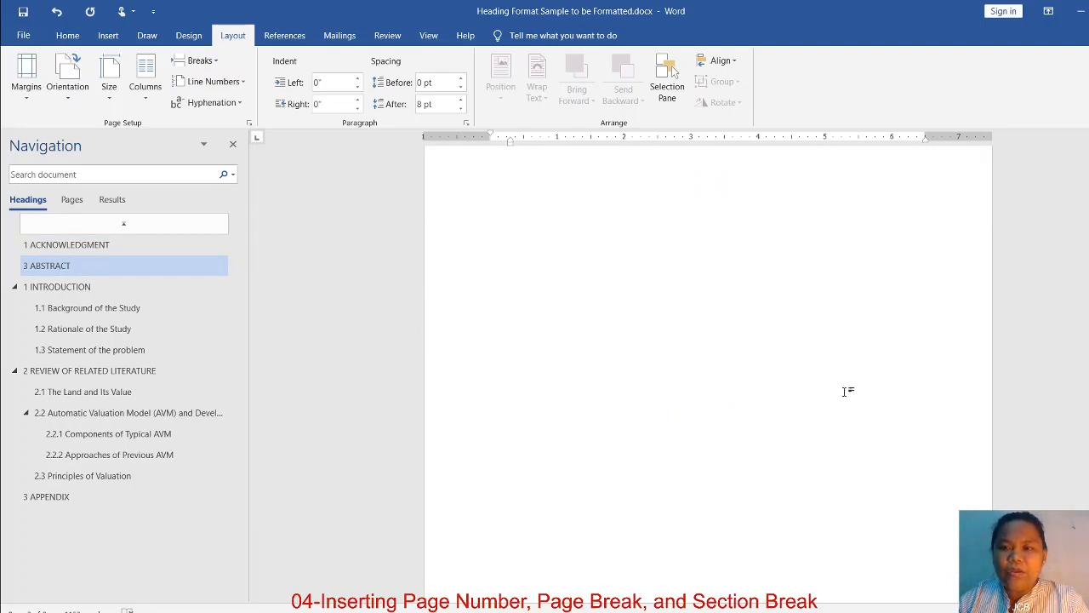
{"action": "left_click", "coordinate": [608, 401]}
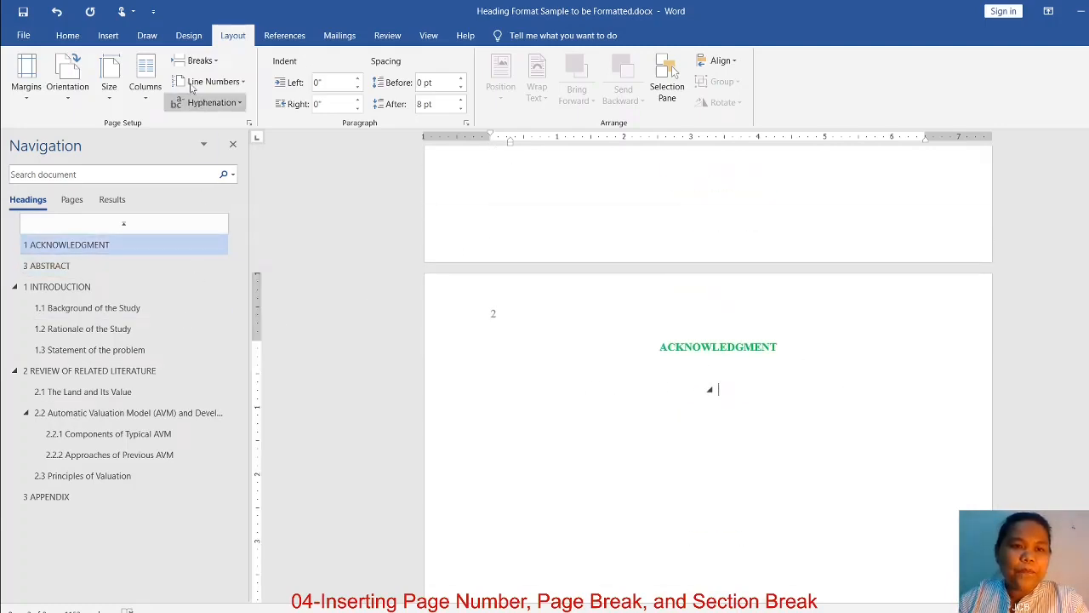
{"action": "left_click", "coordinate": [62, 37]}
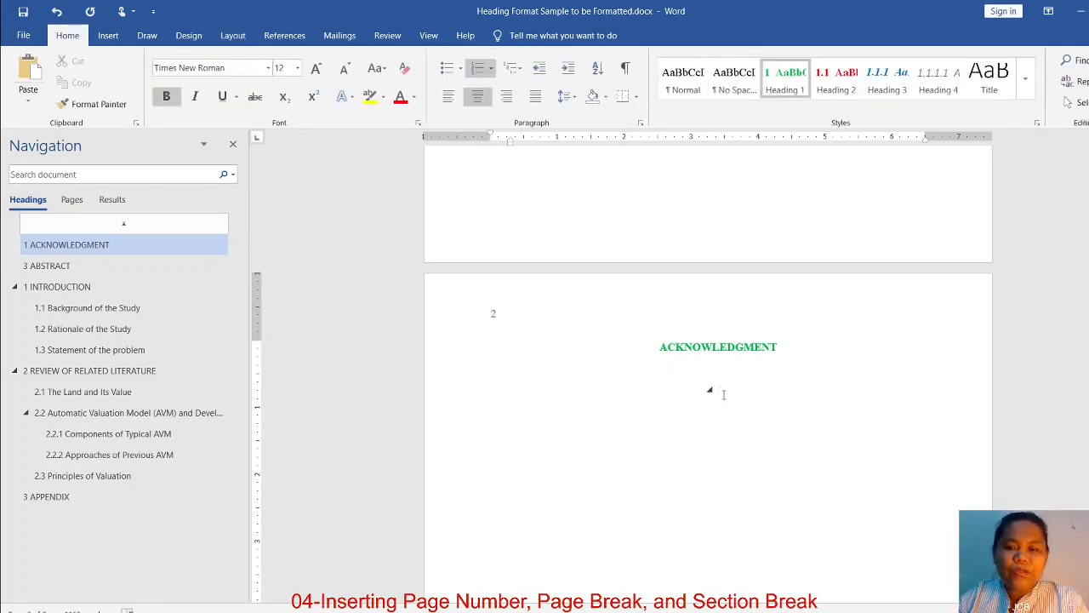
{"action": "left_click", "coordinate": [682, 83]}
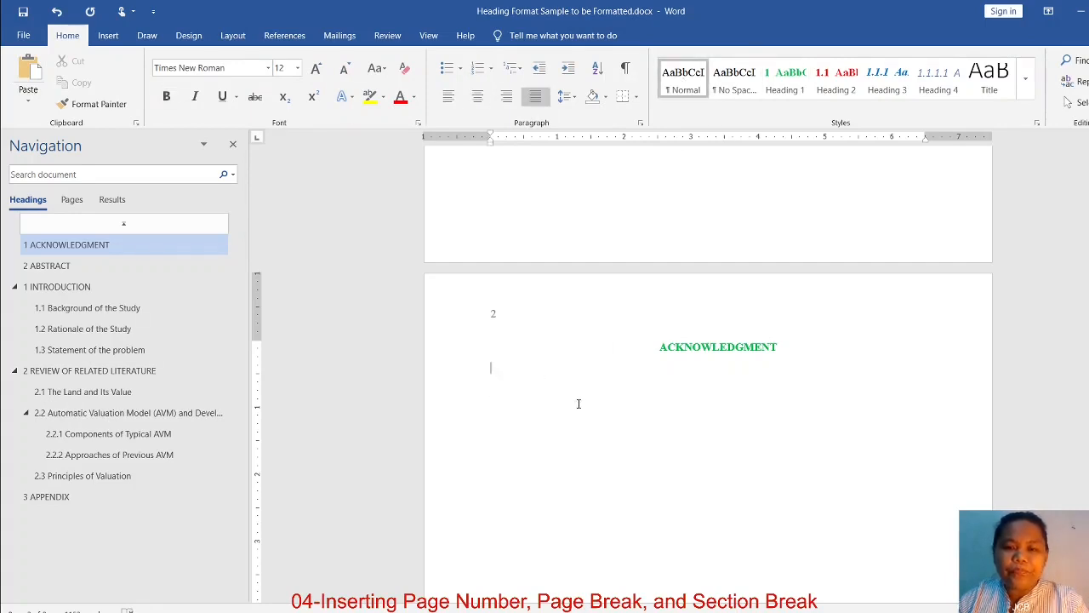
{"action": "type", "text": "This is my ackno"}
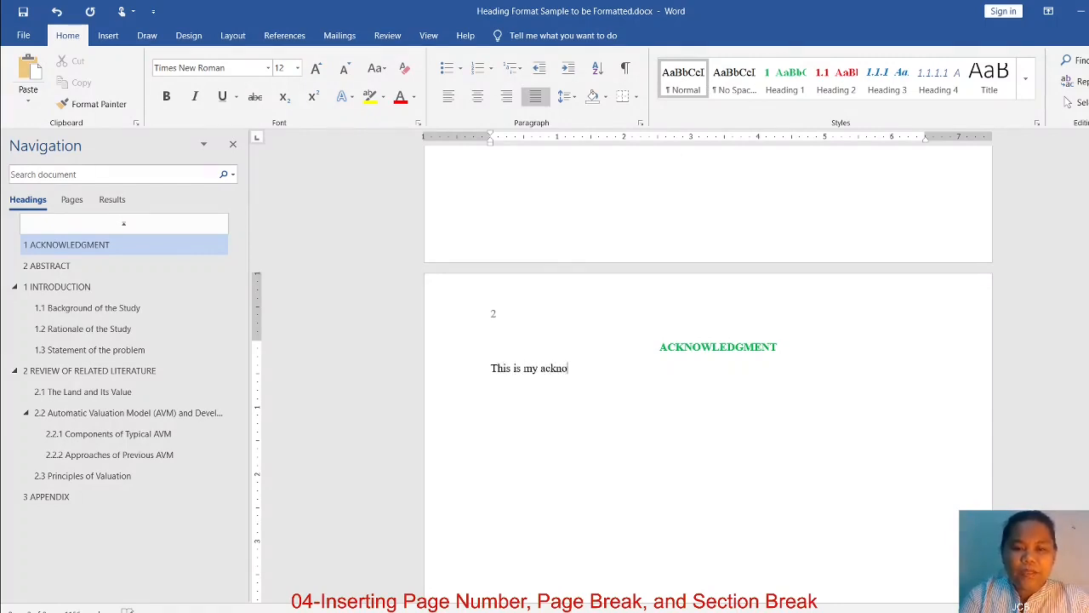
{"action": "type", "text": "wledge paragraph."}
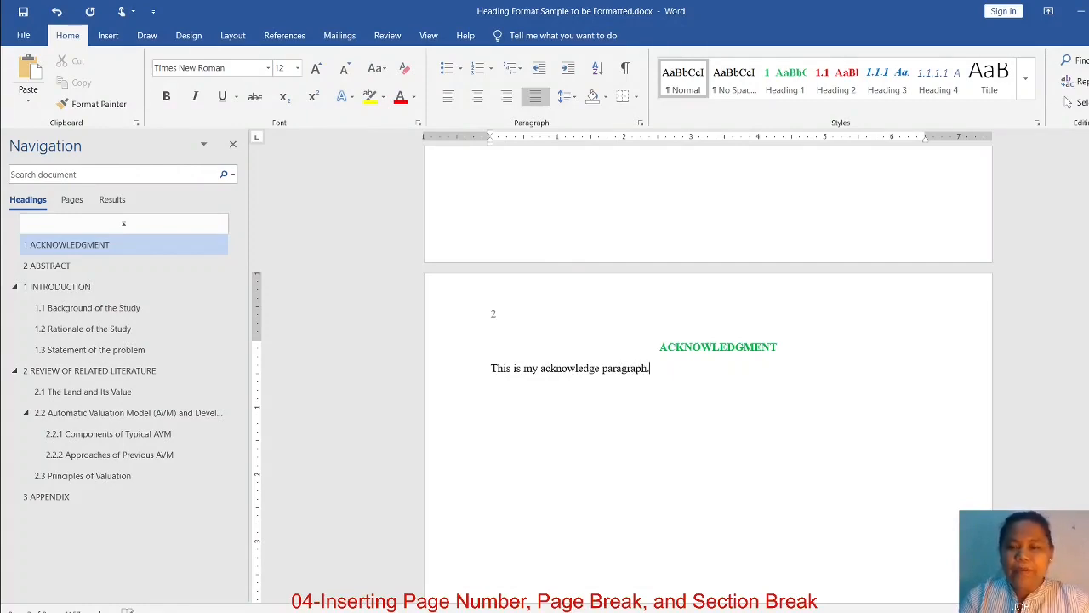
Add a non-bold, Normal-style paragraph below the ABSTRACT heading reading "This is my abstract."
{"action": "scroll", "coordinate": [597, 425], "scroll_direction": "down", "scroll_amount": 9}
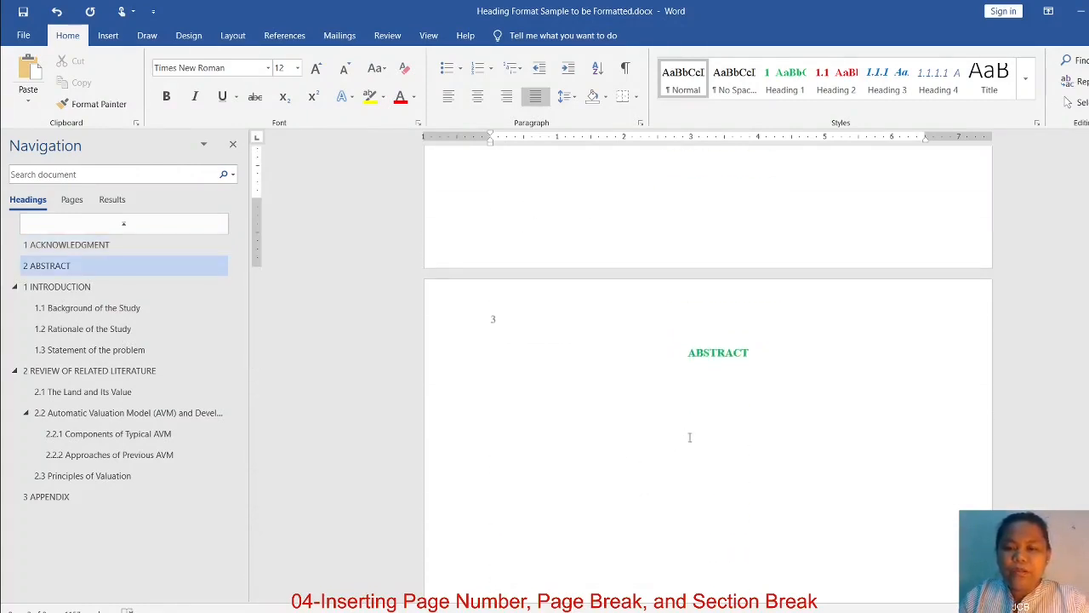
{"action": "left_click", "coordinate": [677, 400]}
{"action": "left_click", "coordinate": [793, 352]}
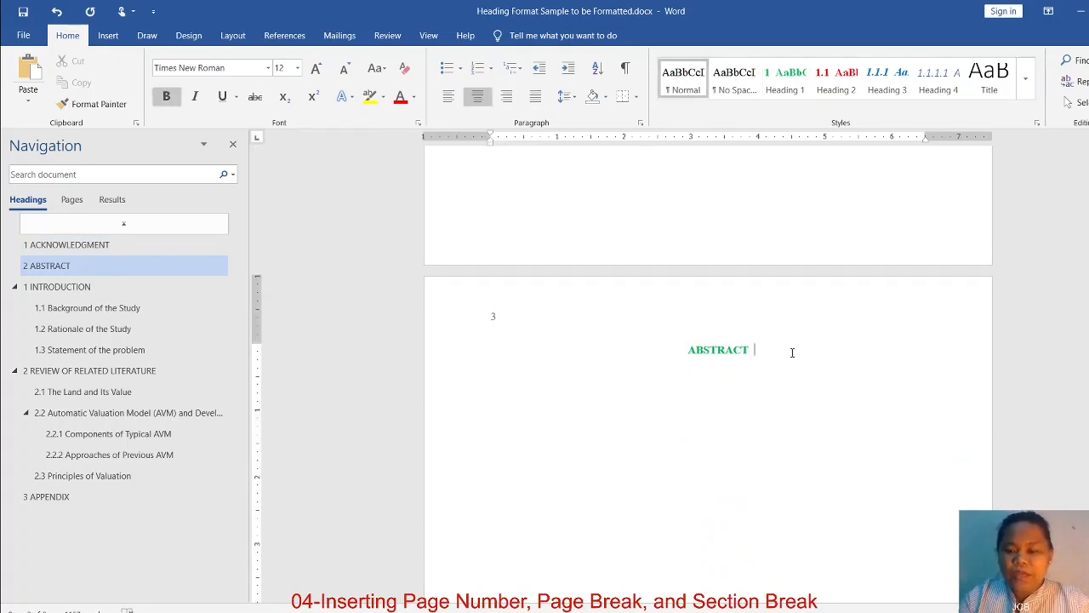
{"action": "left_click", "coordinate": [682, 89]}
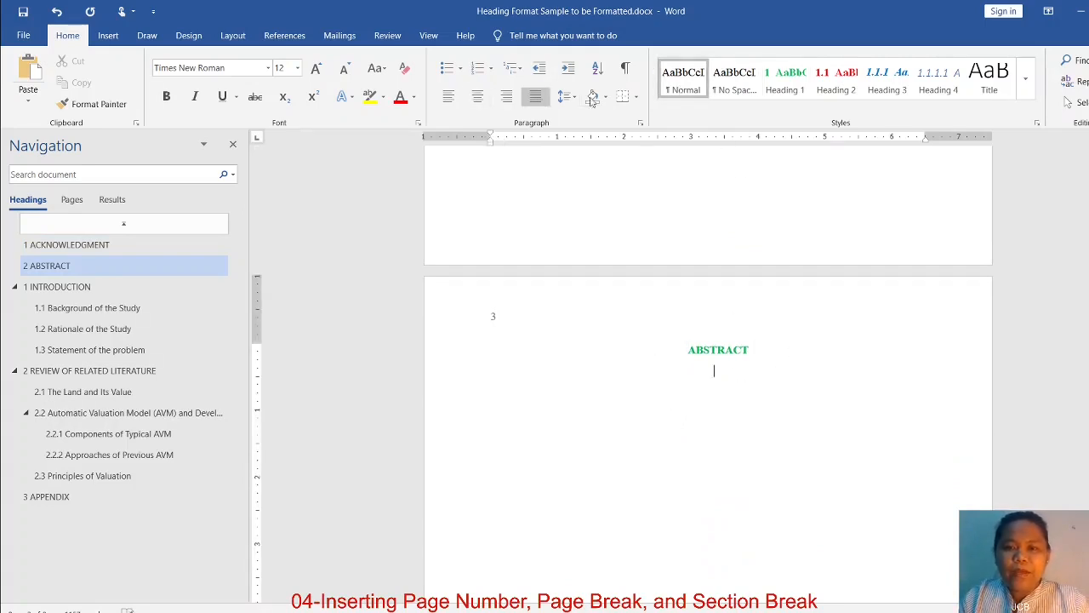
{"action": "left_click", "coordinate": [536, 97]}
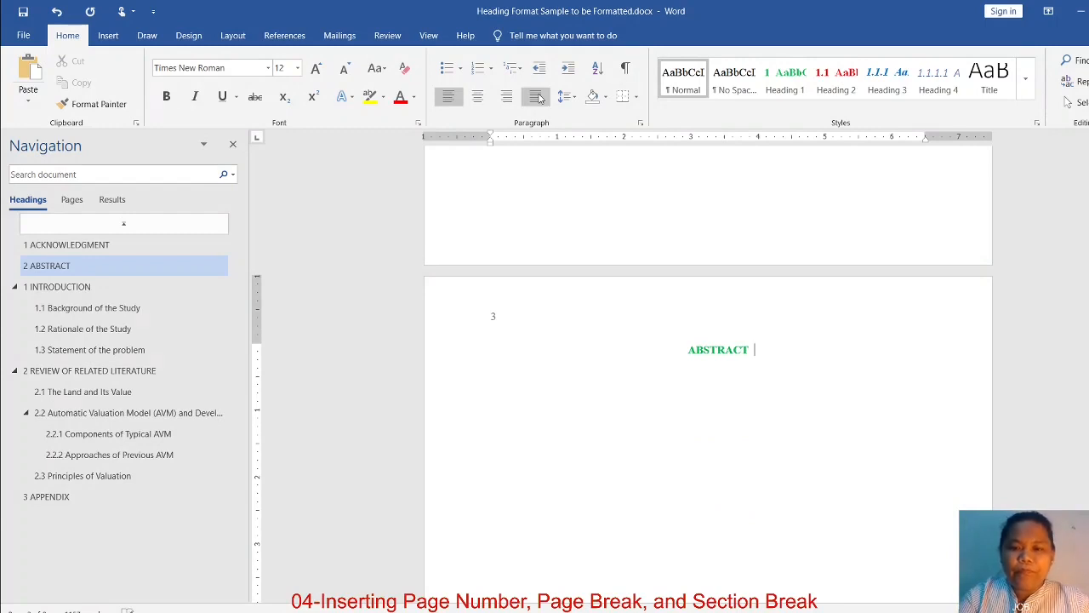
{"action": "key", "text": "ctrl+b"}
{"action": "type", "text": "This is"}
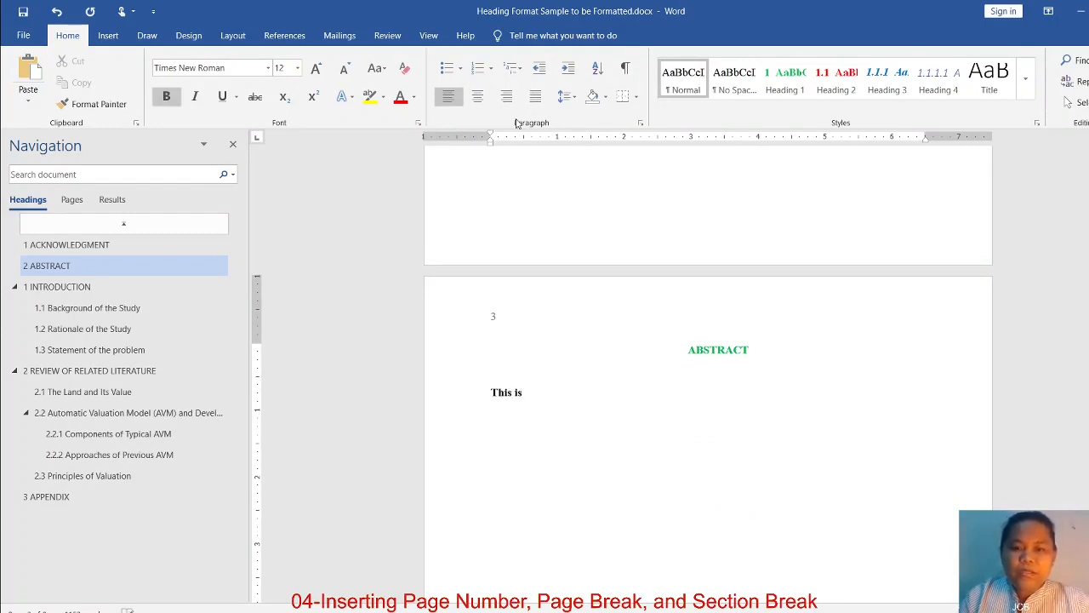
{"action": "left_click", "coordinate": [681, 83]}
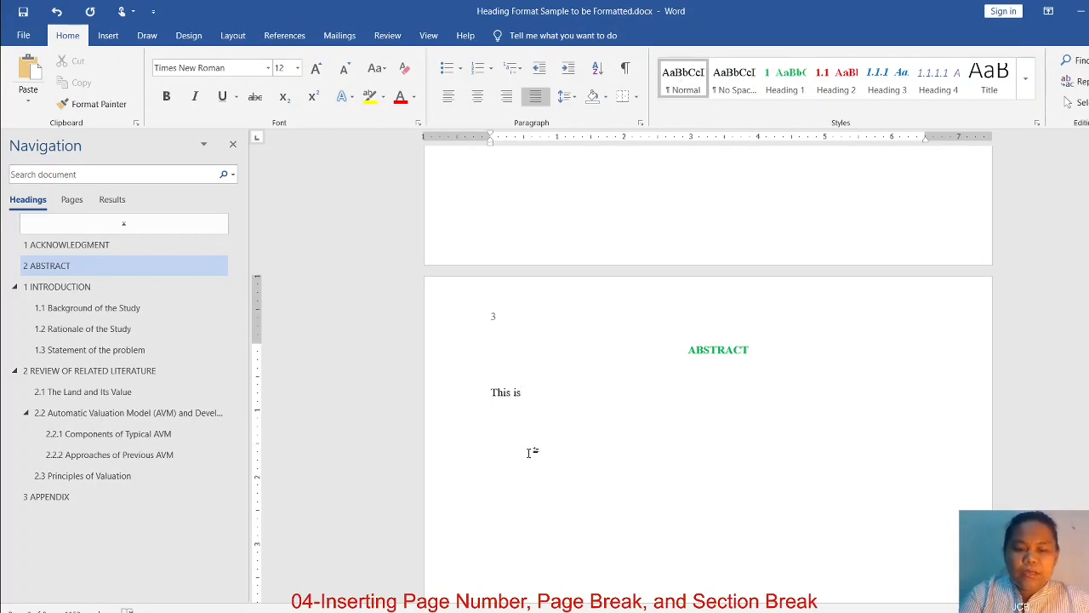
{"action": "type", "text": "my abstract."}
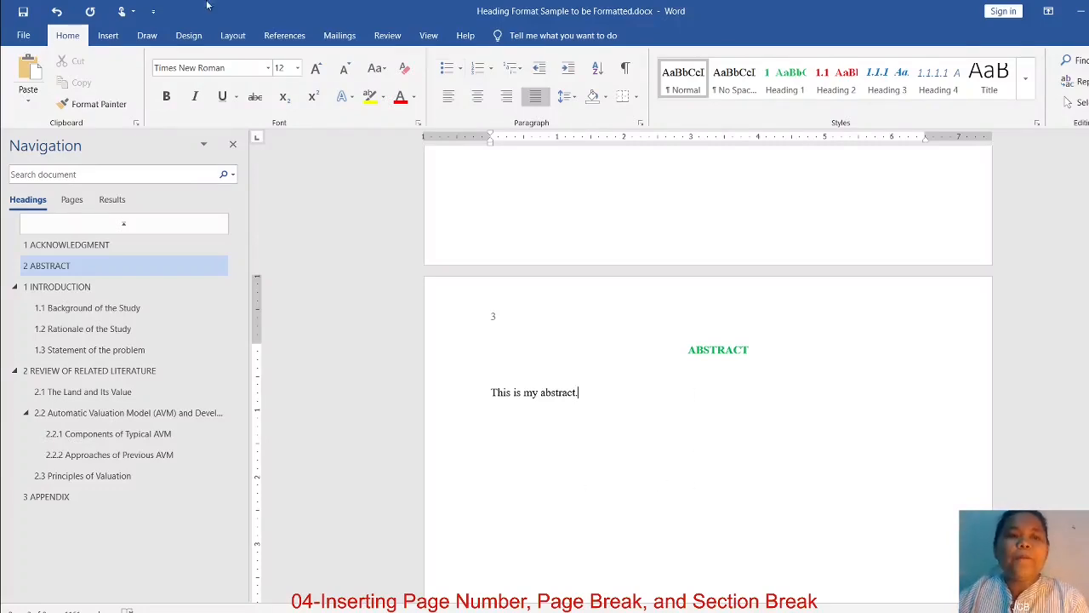
{"action": "scroll", "coordinate": [586, 394], "scroll_direction": "up", "scroll_amount": 2}
{"action": "scroll", "coordinate": [586, 394], "scroll_direction": "up", "scroll_amount": 5}
{"action": "scroll", "coordinate": [634, 429], "scroll_direction": "up", "scroll_amount": 8}
{"action": "scroll", "coordinate": [637, 432], "scroll_direction": "up", "scroll_amount": 6}
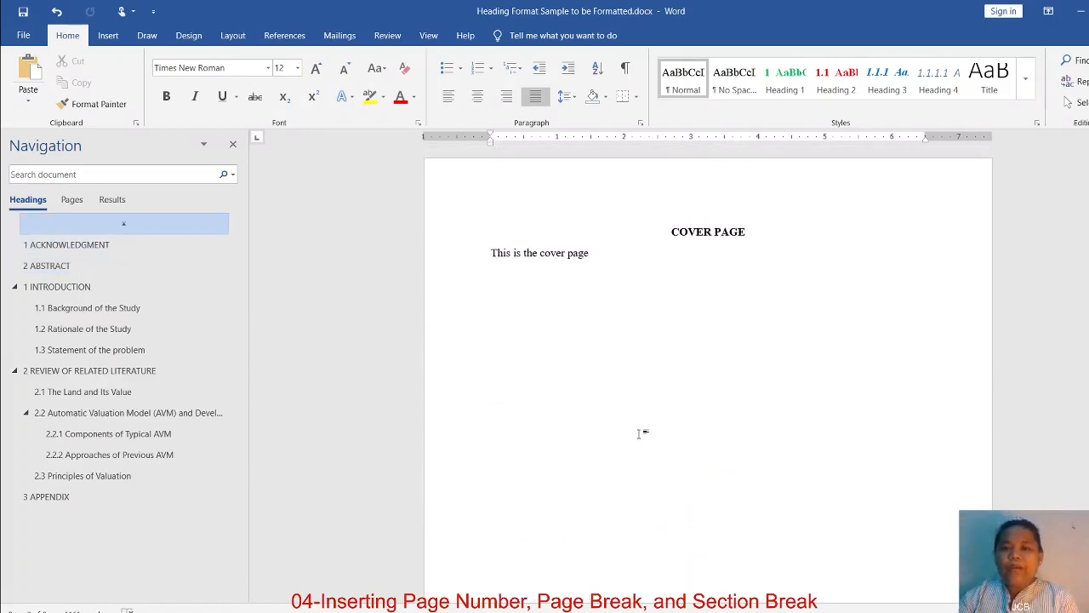
Switch to the dissertation PDF in WPS Office and examine the contents entries from Title Page to Document Organization with their page numbers
{"action": "scroll", "coordinate": [640, 434], "scroll_direction": "down", "scroll_amount": 7}
{"action": "key", "text": "alt+Tab"}
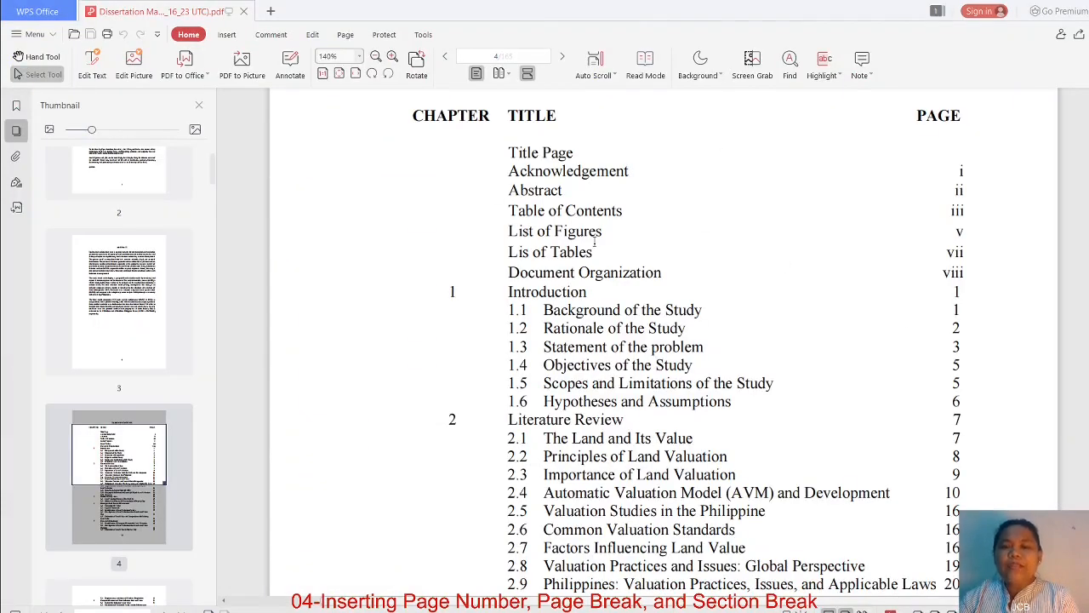
{"action": "left_click_drag", "start_coordinate": [503, 152], "coordinate": [969, 267]}
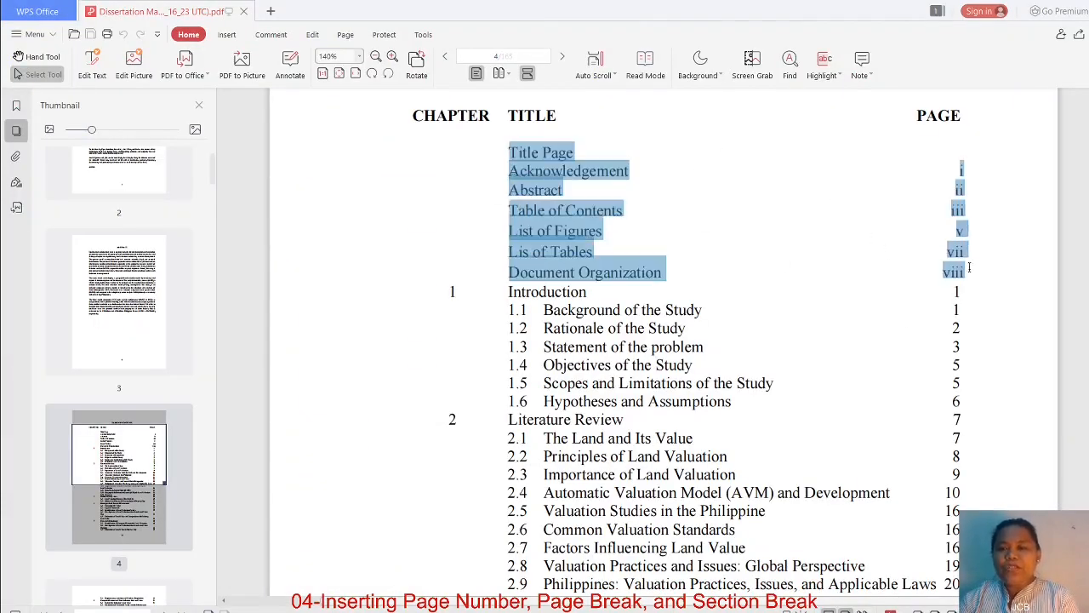
{"action": "left_click", "coordinate": [989, 182]}
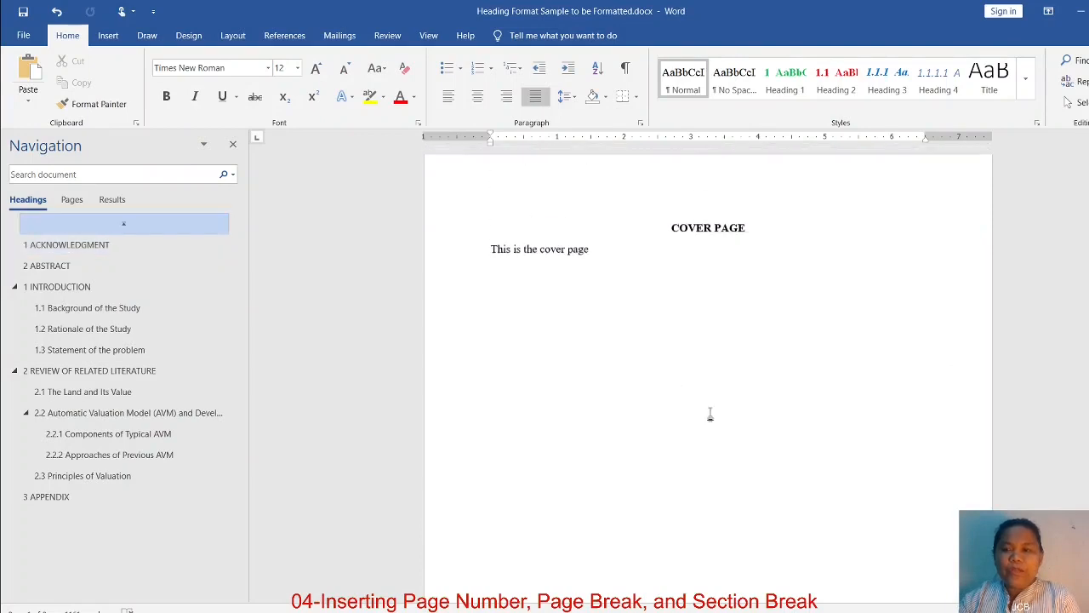
Switch back to the Word document and examine the page numbering from the cover page through the front matter and Chapter 1
{"action": "scroll", "coordinate": [710, 417], "scroll_direction": "down", "scroll_amount": 10}
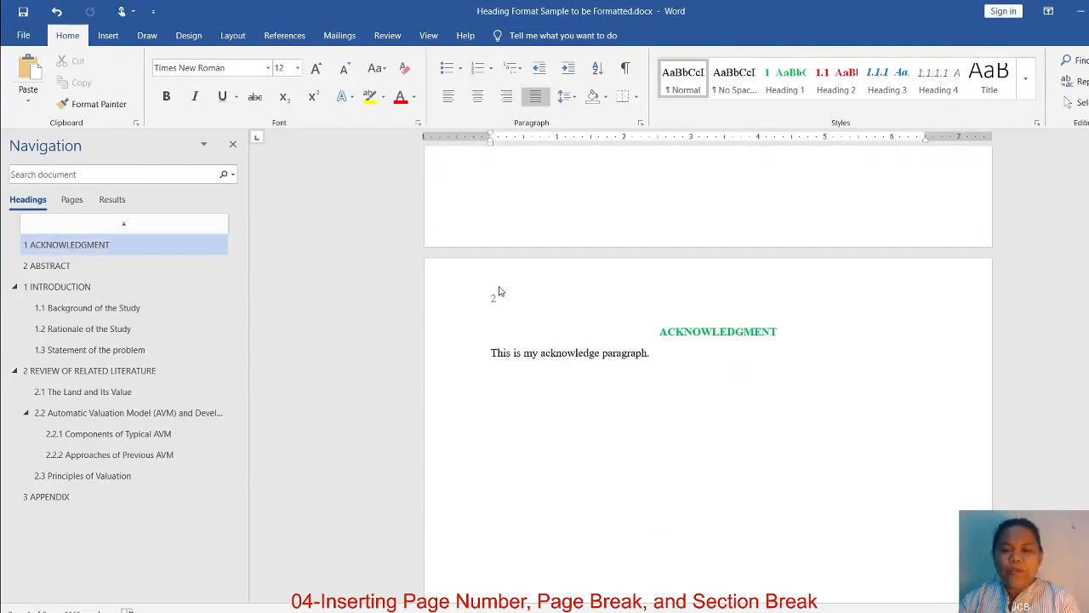
{"action": "scroll", "coordinate": [766, 439], "scroll_direction": "down", "scroll_amount": 10}
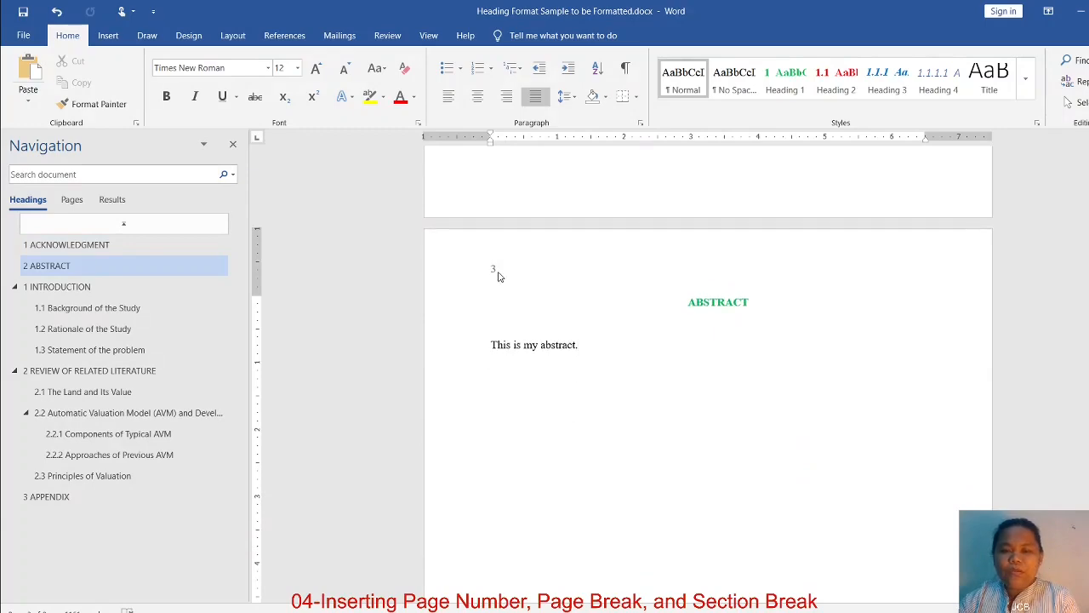
{"action": "scroll", "coordinate": [629, 436], "scroll_direction": "down", "scroll_amount": 3}
{"action": "scroll", "coordinate": [630, 436], "scroll_direction": "down", "scroll_amount": 10}
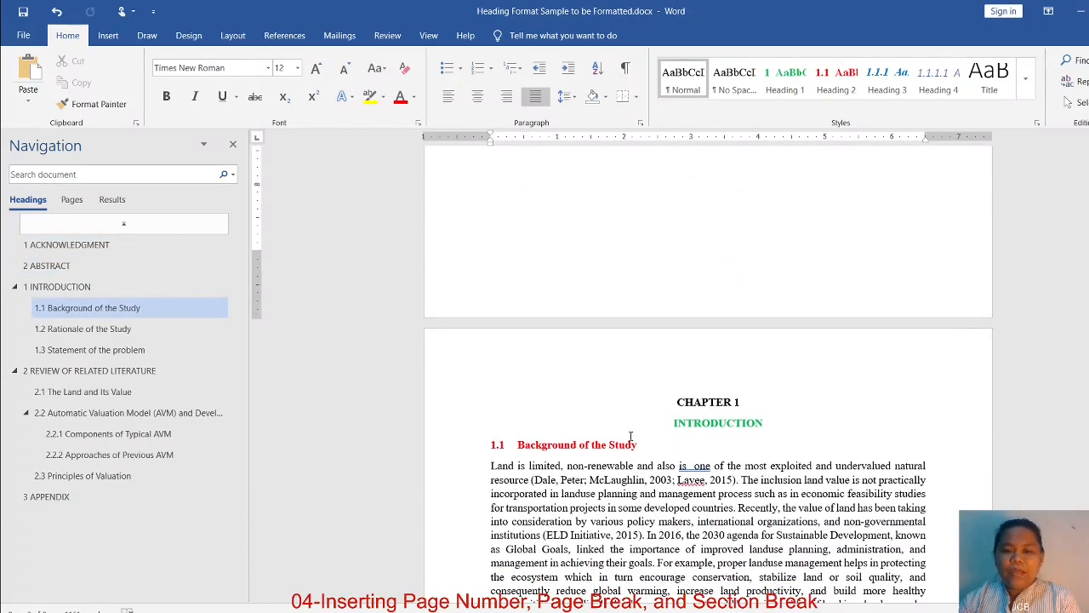
{"action": "scroll", "coordinate": [761, 394], "scroll_direction": "down", "scroll_amount": 5}
{"action": "scroll", "coordinate": [808, 341], "scroll_direction": "up", "scroll_amount": 4}
{"action": "scroll", "coordinate": [858, 255], "scroll_direction": "down", "scroll_amount": 2}
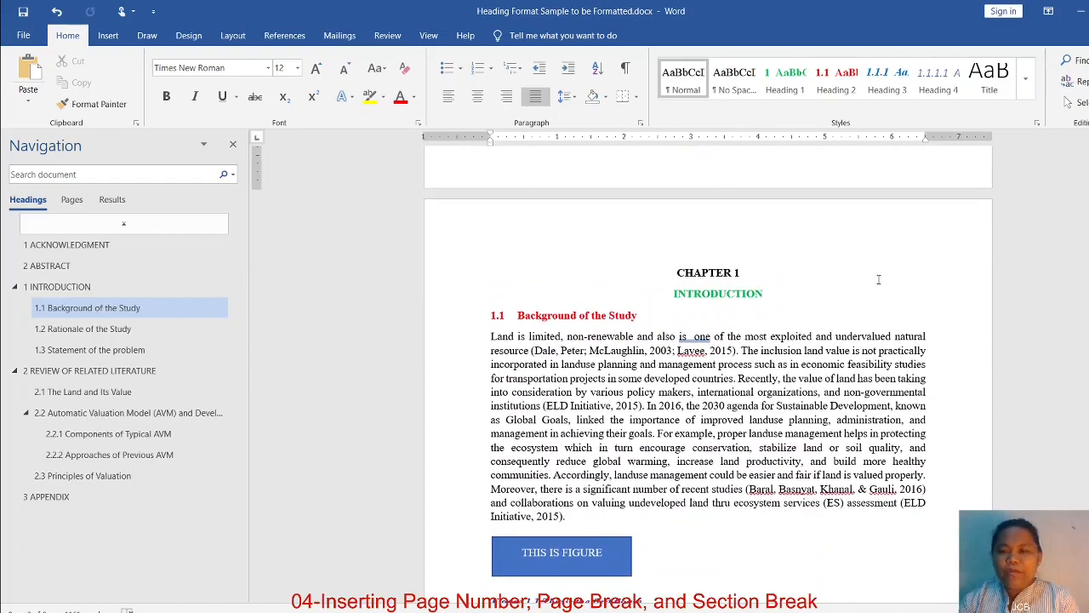
{"action": "scroll", "coordinate": [859, 340], "scroll_direction": "down", "scroll_amount": 12}
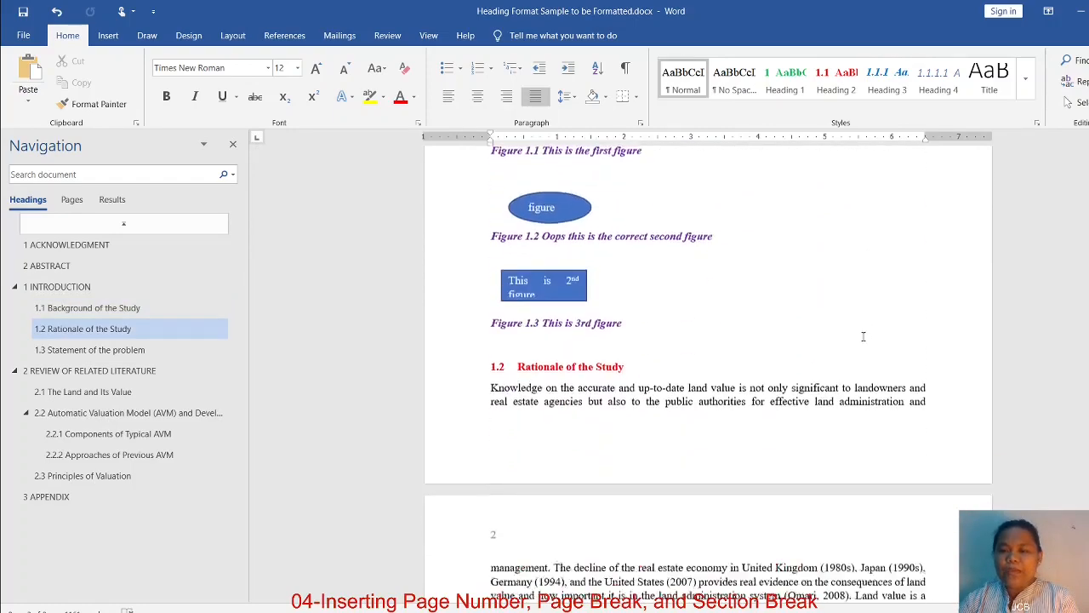
{"action": "scroll", "coordinate": [853, 346], "scroll_direction": "up", "scroll_amount": 15}
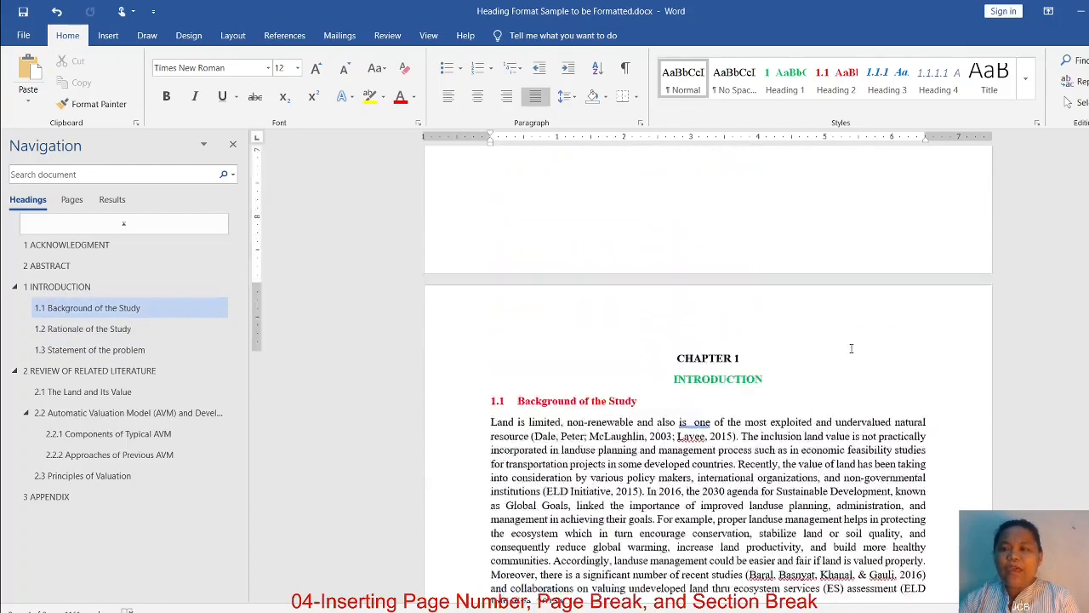
{"action": "scroll", "coordinate": [843, 352], "scroll_direction": "up", "scroll_amount": 15}
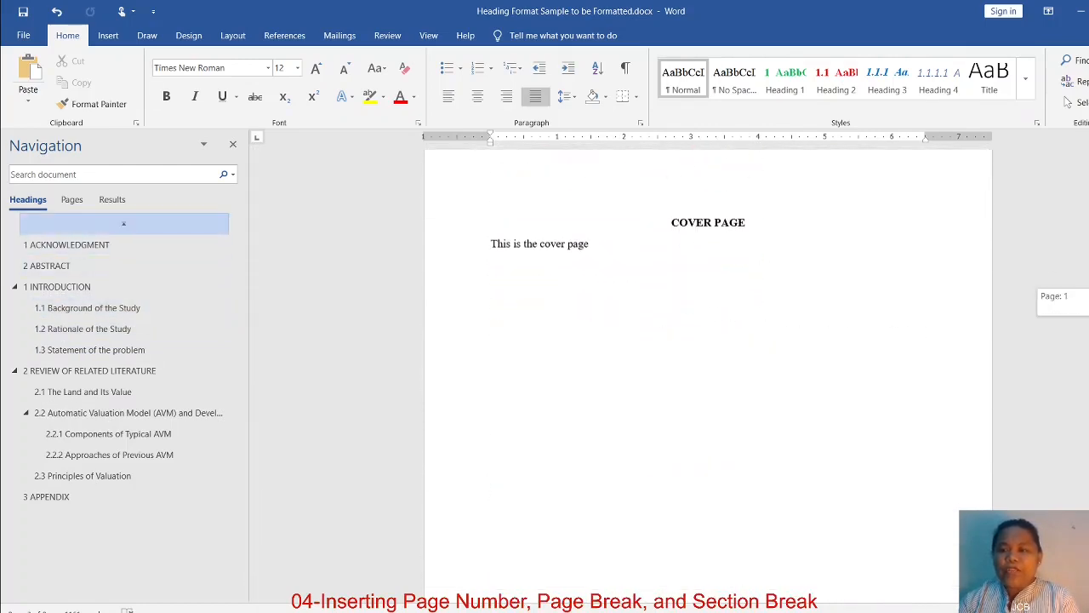
{"action": "scroll", "coordinate": [537, 316], "scroll_direction": "down", "scroll_amount": 7}
Change the page number format in the Section 1 header to i, ii, iii and close header editing
{"action": "left_click", "coordinate": [536, 316]}
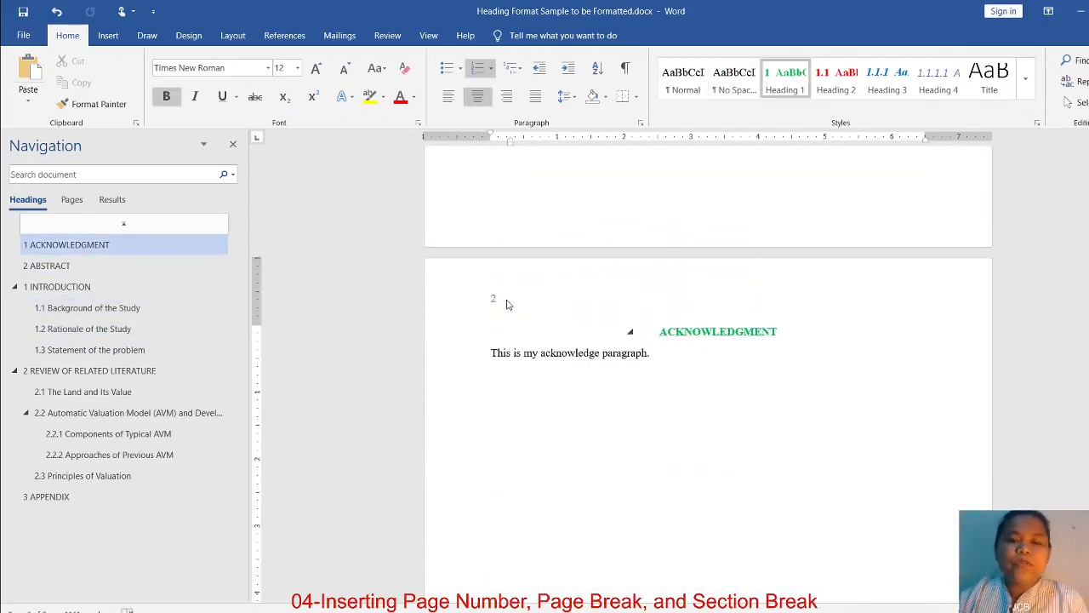
{"action": "double_click", "coordinate": [493, 300]}
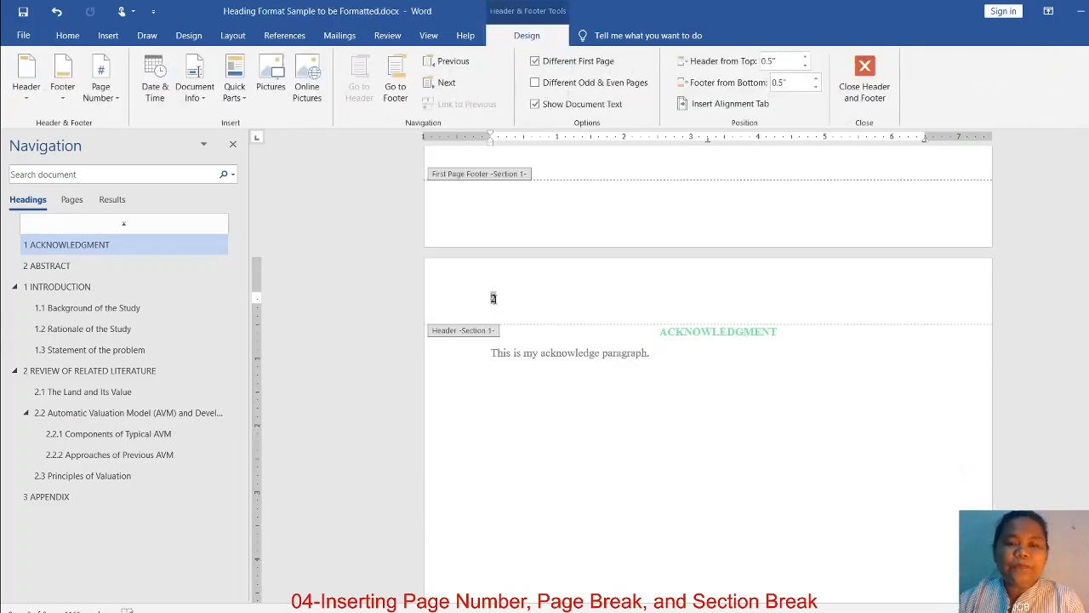
{"action": "double_click", "coordinate": [493, 299]}
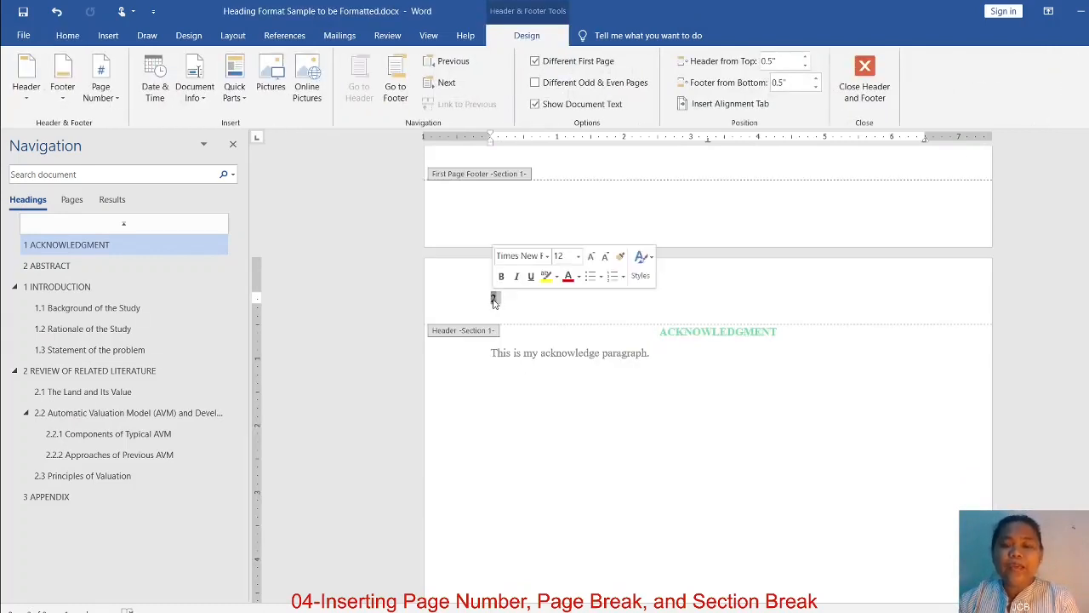
{"action": "scroll", "coordinate": [770, 374], "scroll_direction": "up", "scroll_amount": 5}
{"action": "scroll", "coordinate": [769, 374], "scroll_direction": "up", "scroll_amount": 3}
{"action": "scroll", "coordinate": [753, 362], "scroll_direction": "down", "scroll_amount": 10}
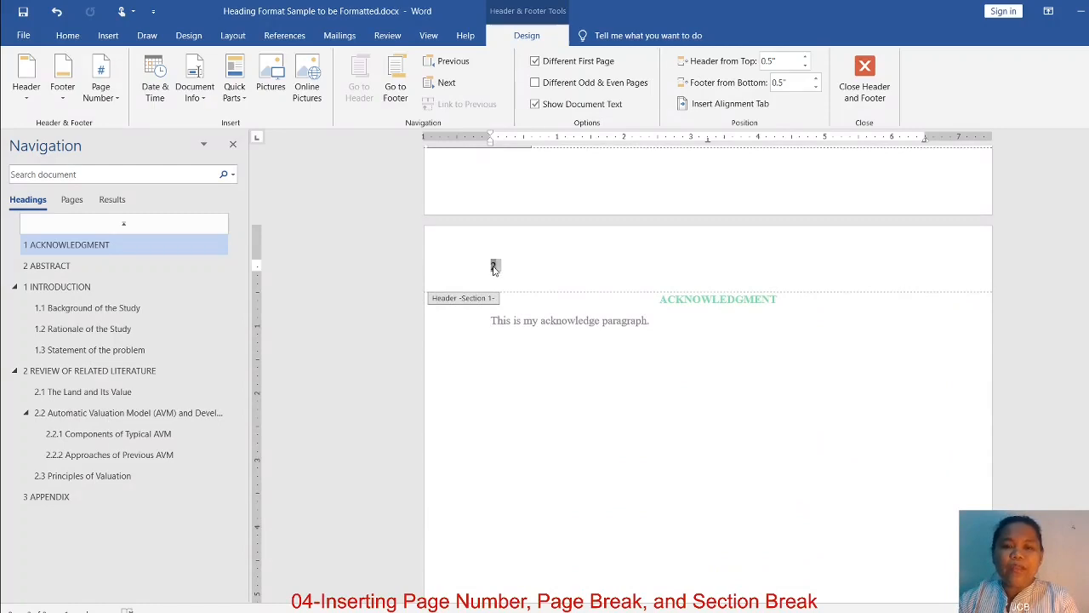
{"action": "right_click", "coordinate": [493, 267]}
{"action": "left_click", "coordinate": [564, 403]}
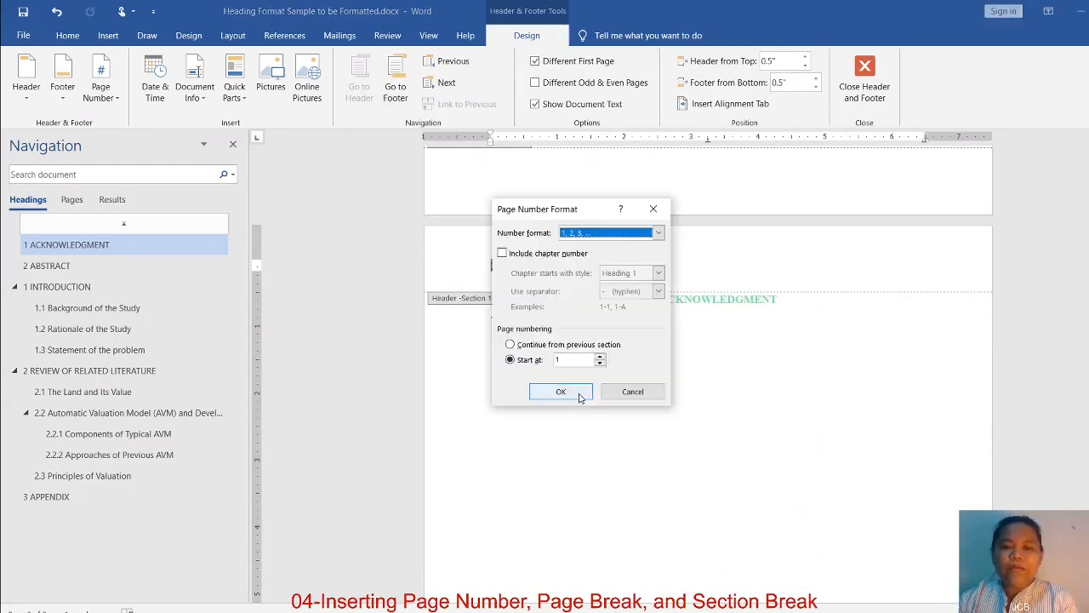
{"action": "left_click", "coordinate": [657, 234]}
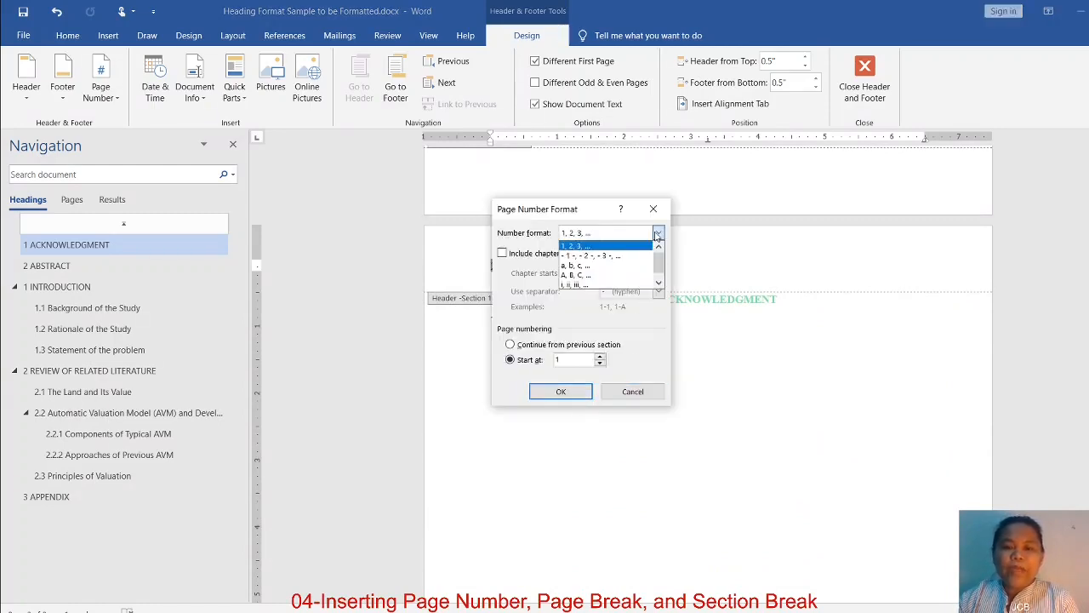
{"action": "left_click", "coordinate": [583, 287]}
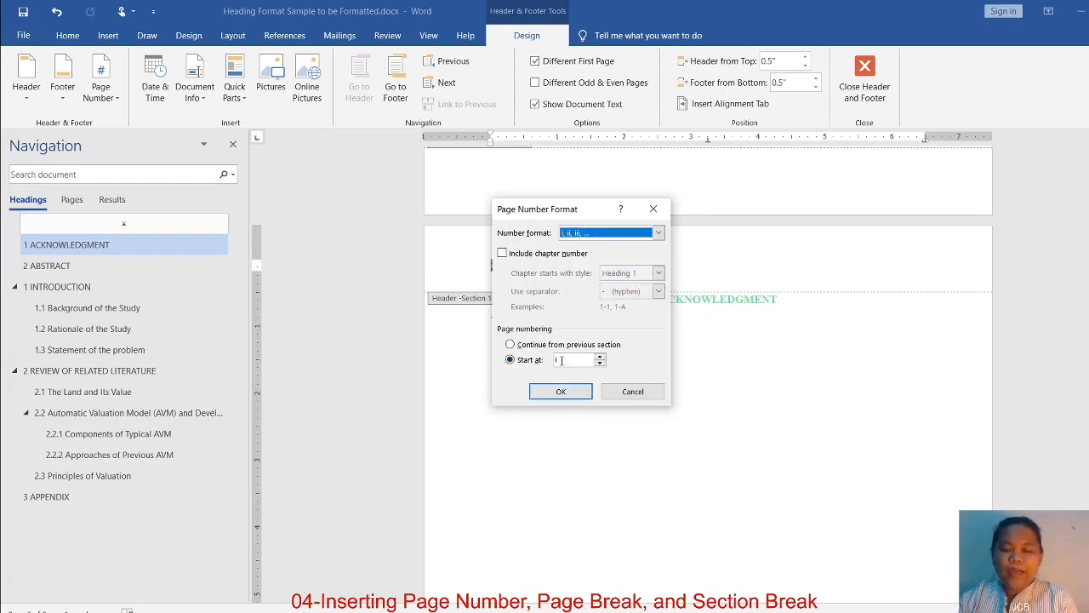
{"action": "left_click", "coordinate": [561, 391]}
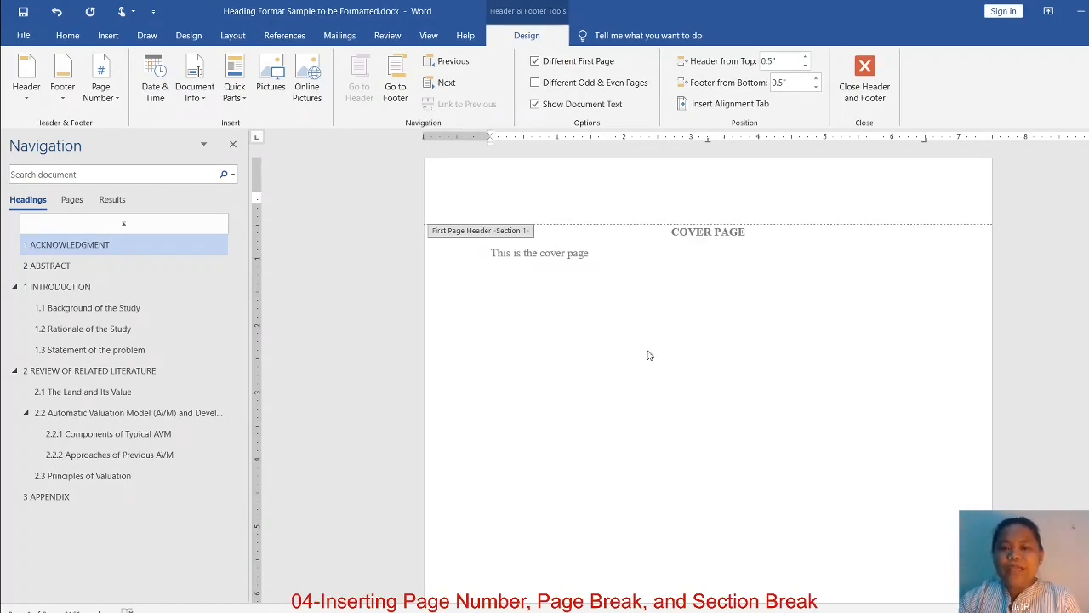
{"action": "left_click", "coordinate": [869, 97]}
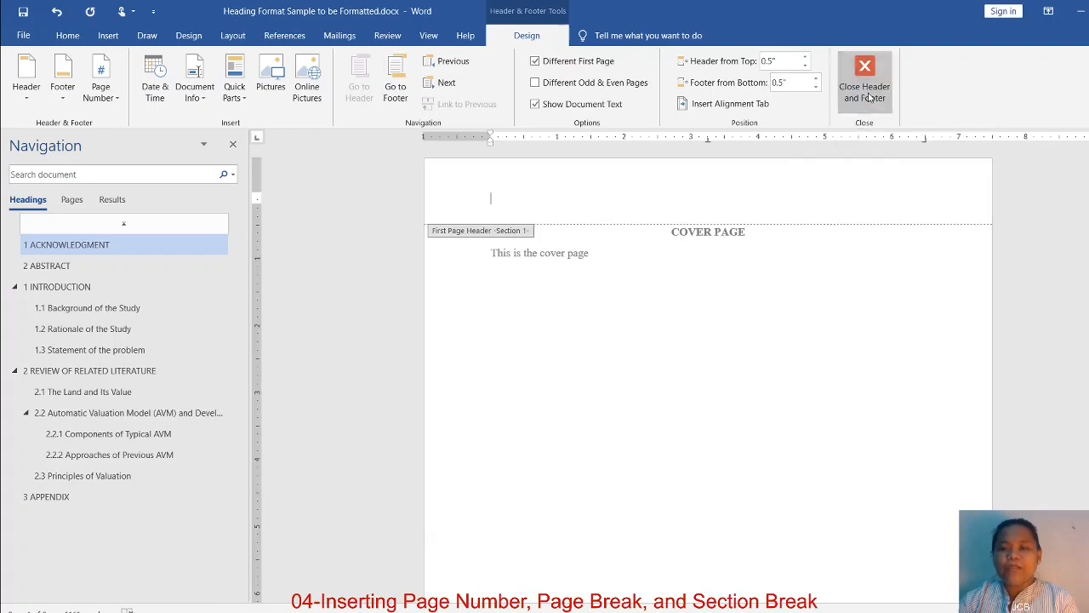
Right-align the Roman page number in the header of the ACKNOWLEDGMENT page
{"action": "scroll", "coordinate": [536, 406], "scroll_direction": "down", "scroll_amount": 3}
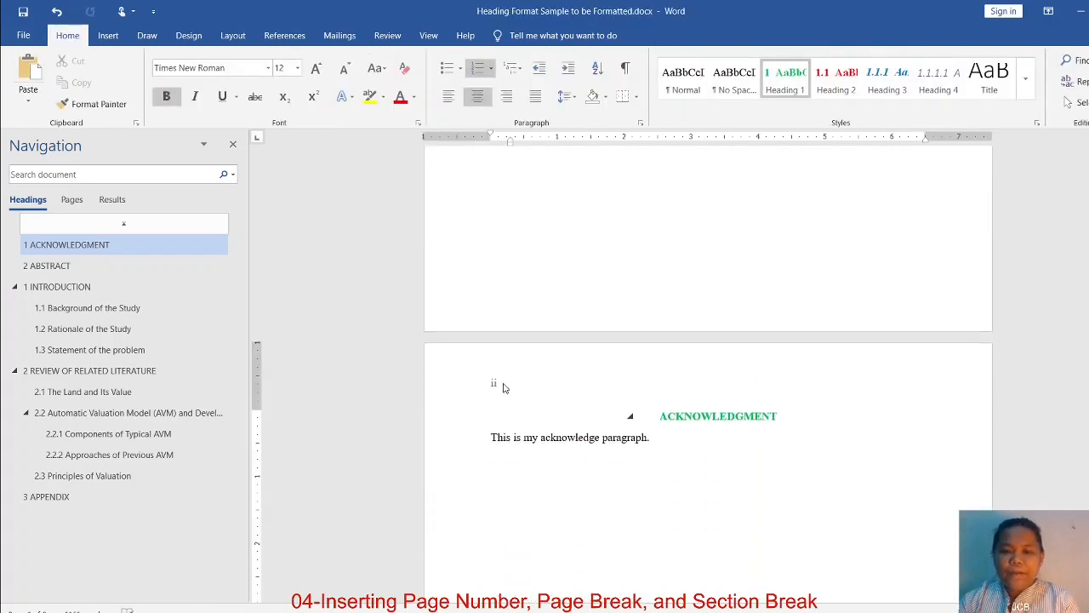
{"action": "double_click", "coordinate": [503, 386]}
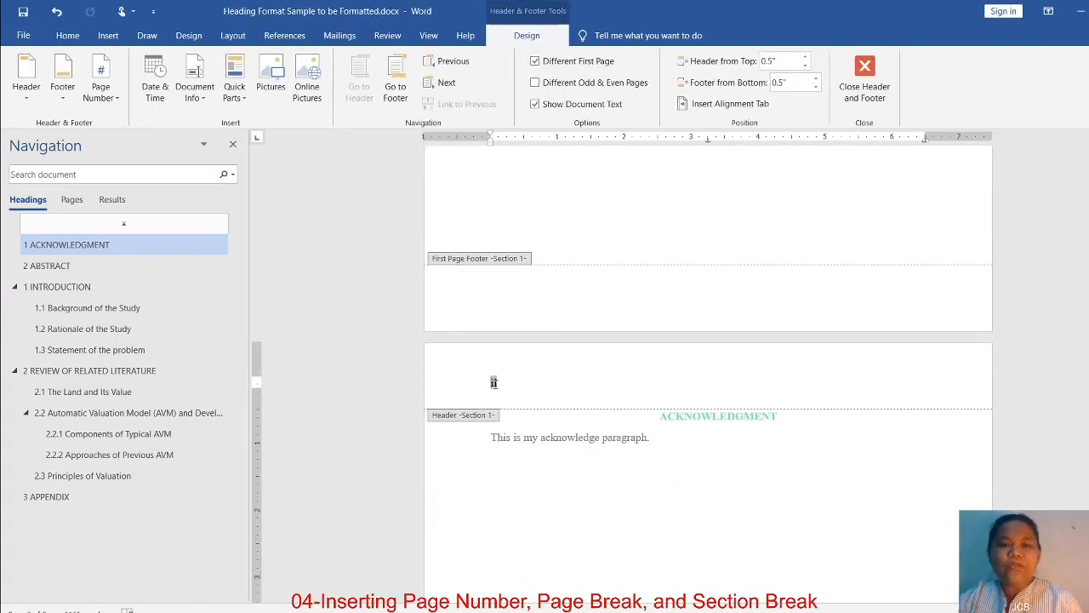
{"action": "left_click", "coordinate": [67, 37]}
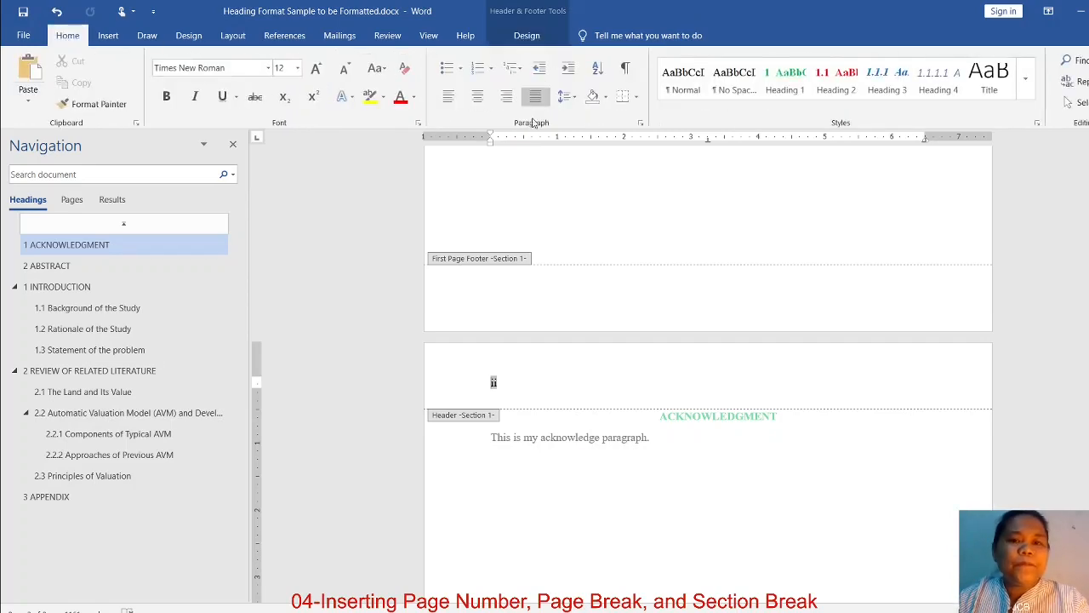
{"action": "key", "text": "Tab"}
{"action": "key", "text": "Tab"}
{"action": "key", "text": "Tab"}
{"action": "key", "text": "Tab"}
{"action": "key", "text": "Tab"}
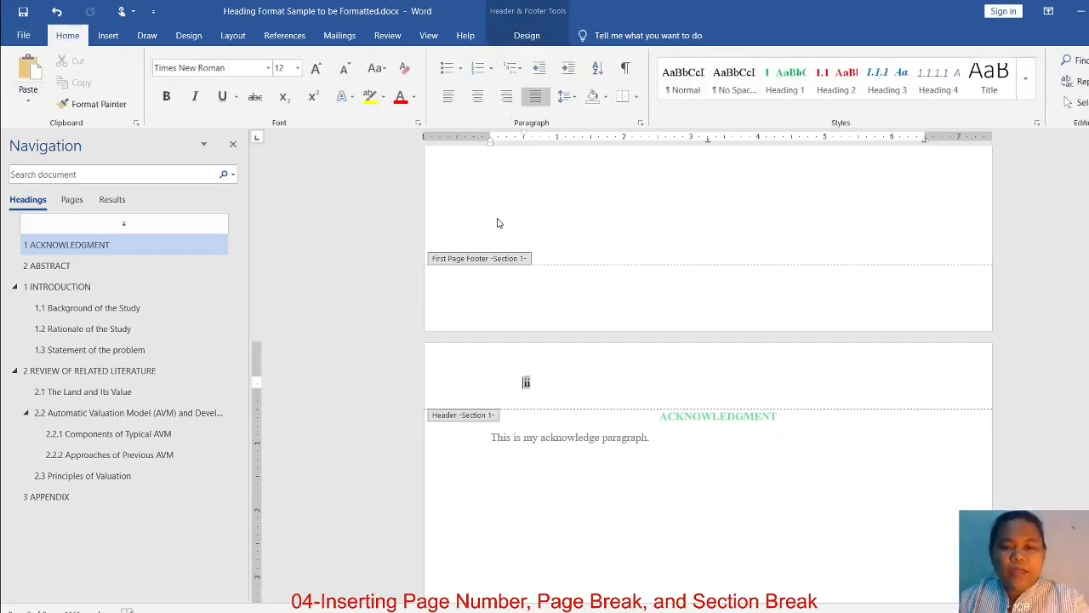
{"action": "left_click", "coordinate": [508, 96]}
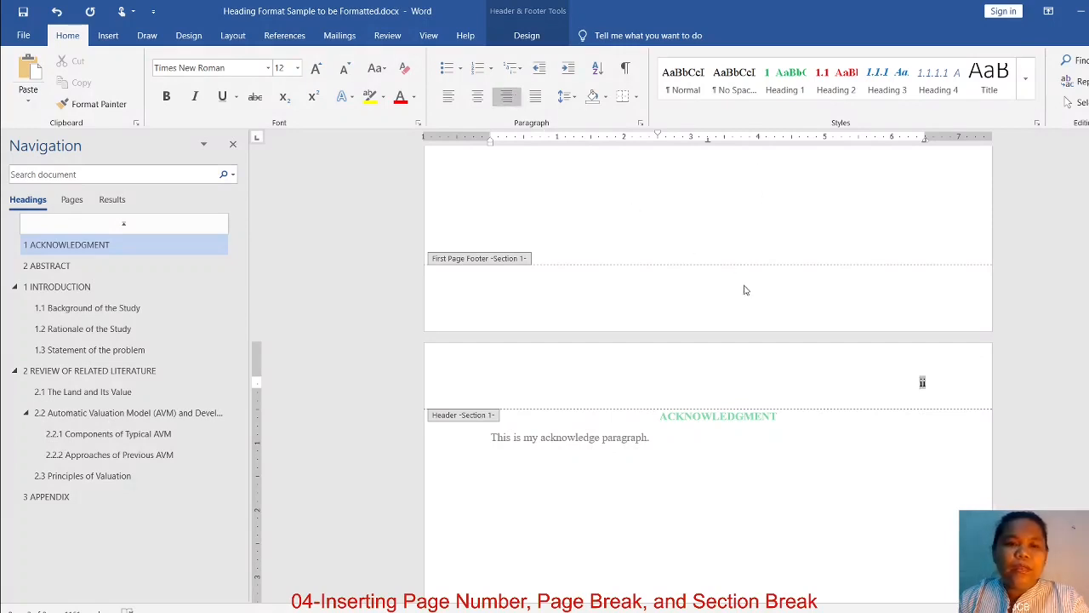
Check the header page numbers from the cover page through Section 2, and leave header editing
{"action": "scroll", "coordinate": [752, 287], "scroll_direction": "up", "scroll_amount": 5}
{"action": "scroll", "coordinate": [701, 287], "scroll_direction": "up", "scroll_amount": 6}
{"action": "scroll", "coordinate": [737, 316], "scroll_direction": "down", "scroll_amount": 10}
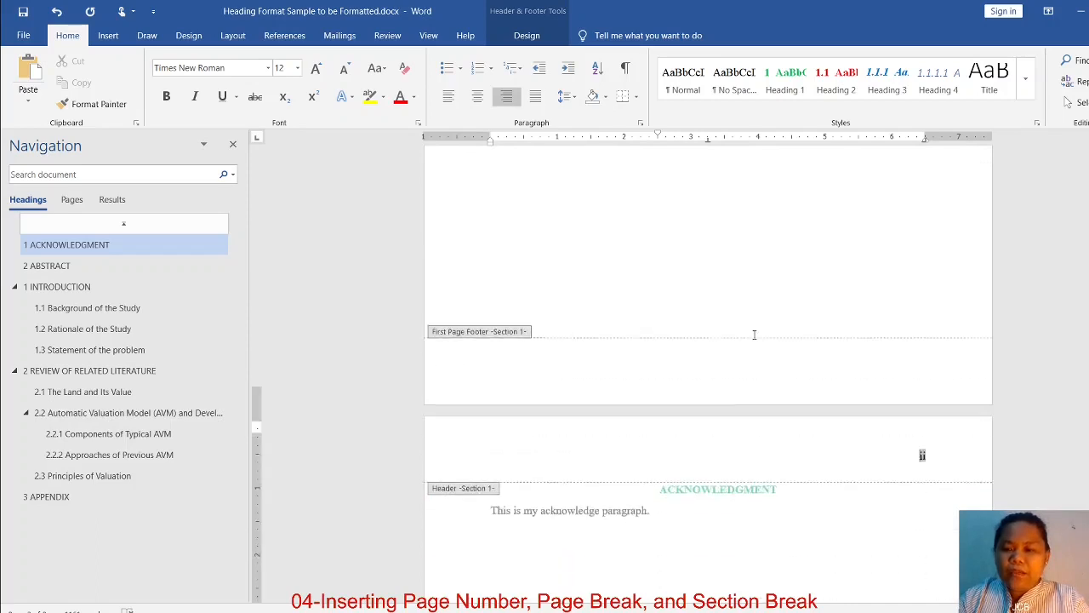
{"action": "scroll", "coordinate": [754, 335], "scroll_direction": "down", "scroll_amount": 1}
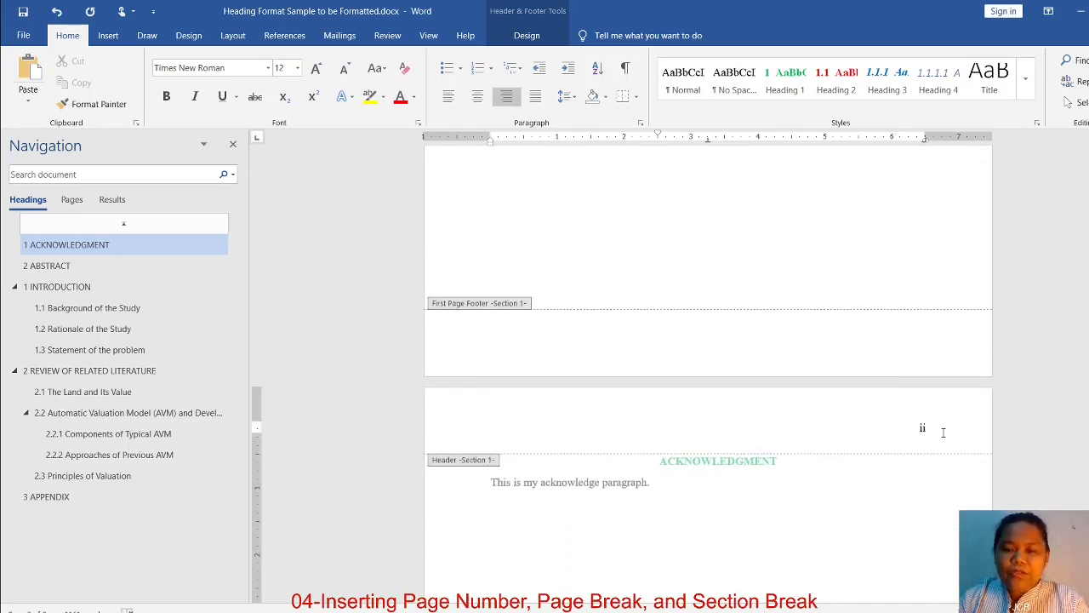
{"action": "scroll", "coordinate": [943, 443], "scroll_direction": "down", "scroll_amount": 14}
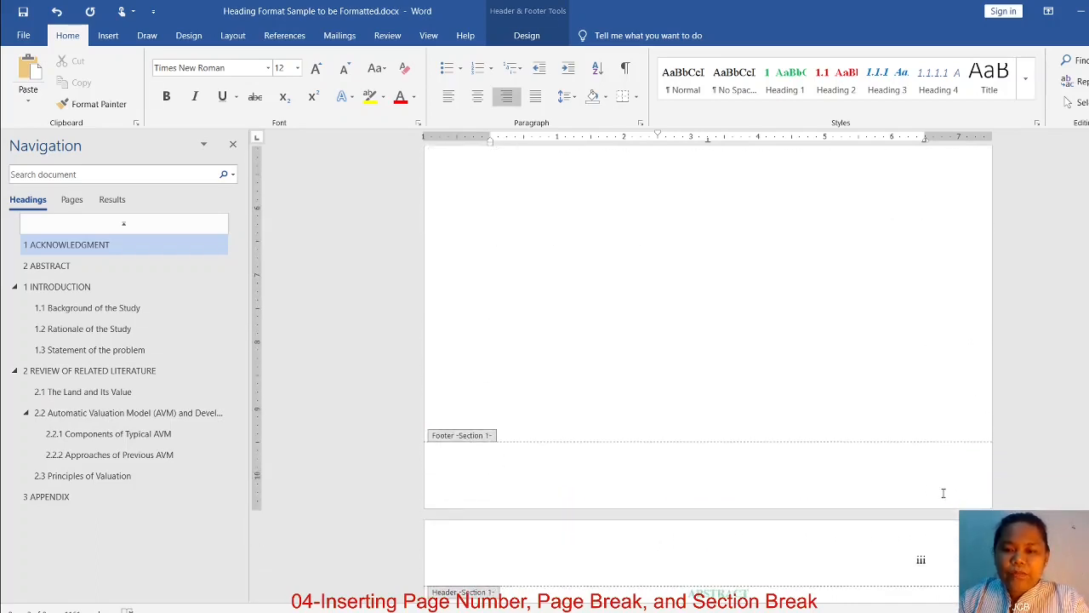
{"action": "scroll", "coordinate": [945, 492], "scroll_direction": "down", "scroll_amount": 15}
{"action": "scroll", "coordinate": [931, 498], "scroll_direction": "down", "scroll_amount": 4}
{"action": "scroll", "coordinate": [760, 474], "scroll_direction": "down", "scroll_amount": 8}
{"action": "scroll", "coordinate": [720, 441], "scroll_direction": "down", "scroll_amount": 7}
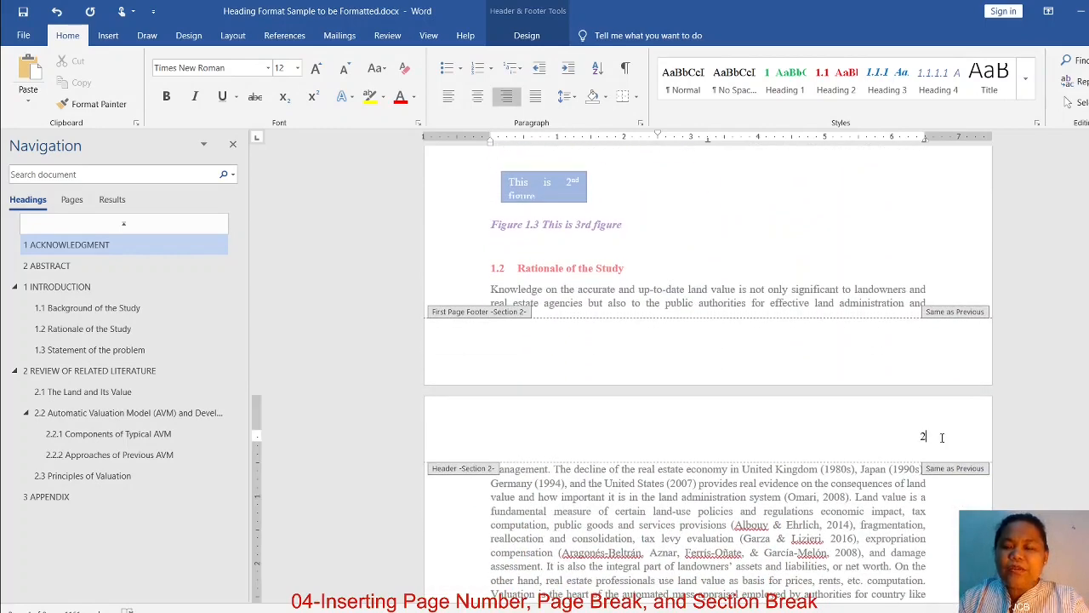
{"action": "scroll", "coordinate": [942, 436], "scroll_direction": "up", "scroll_amount": 15}
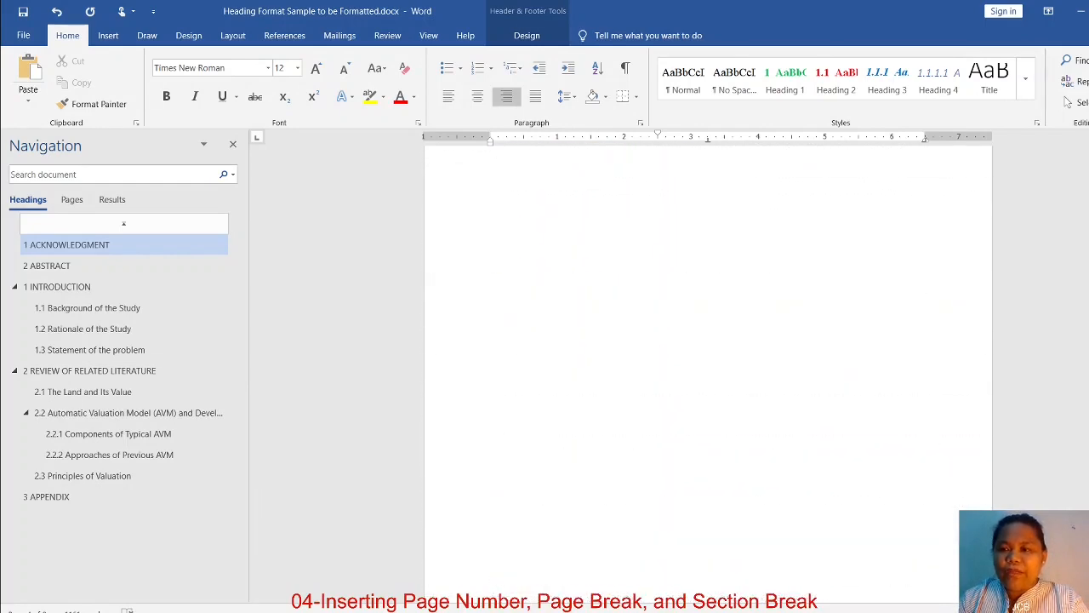
{"action": "left_click_drag", "start_coordinate": [1088, 229], "coordinate": [1088, 175]}
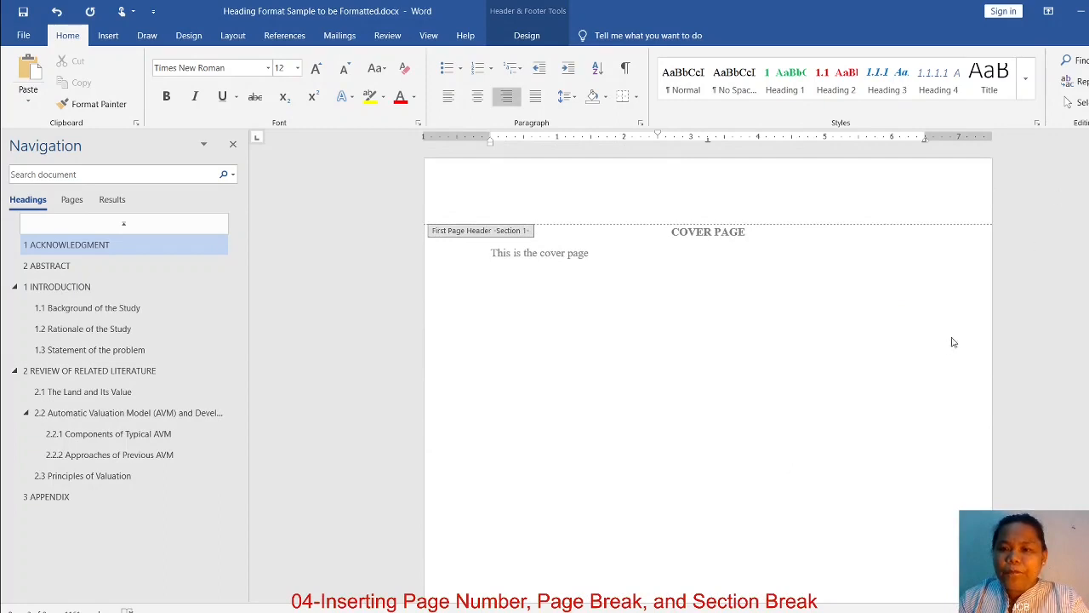
{"action": "double_click", "coordinate": [866, 363]}
Review the cover, acknowledgment, abstract and Chapter 1 pages side by side to compare their page numbers
{"action": "scroll", "coordinate": [858, 360], "scroll_direction": "down", "scroll_amount": 7}
{"action": "scroll", "coordinate": [854, 378], "scroll_direction": "down", "scroll_amount": 6}
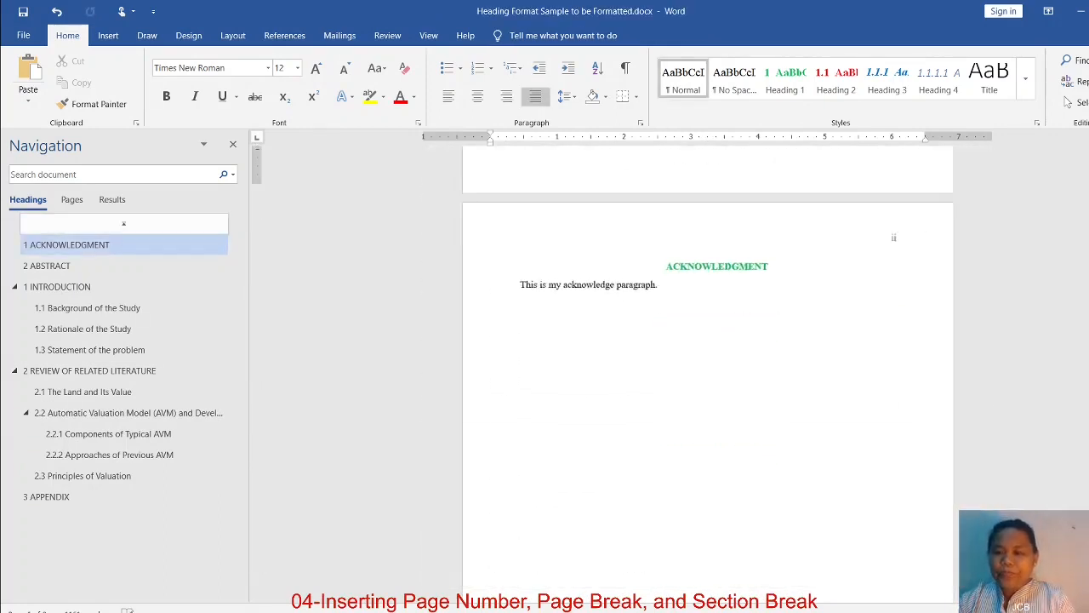
{"action": "scroll", "coordinate": [868, 445], "scroll_direction": "down", "scroll_amount": 2}
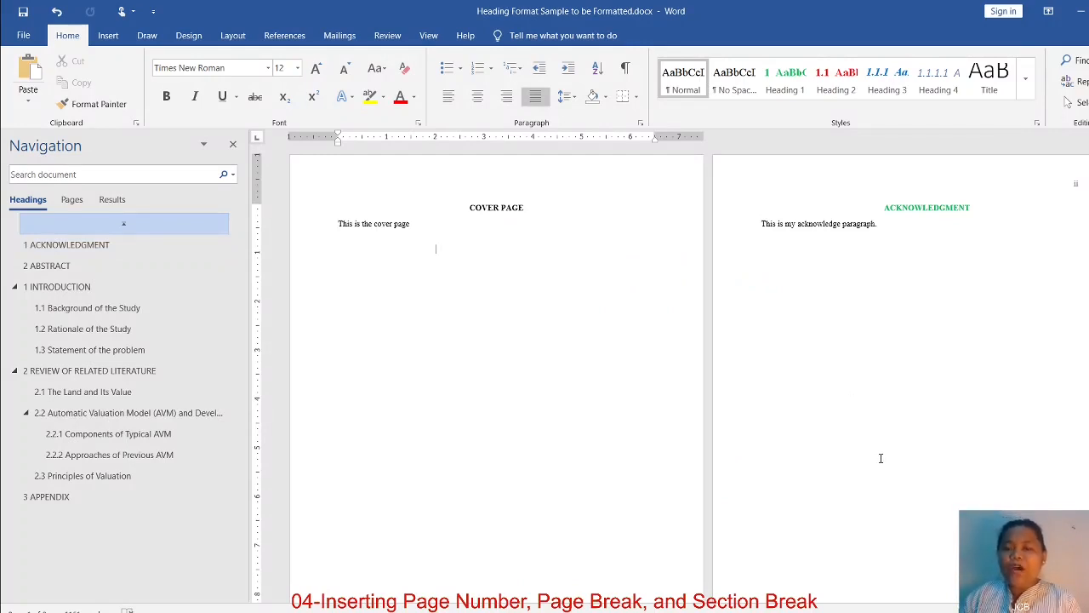
{"action": "scroll", "coordinate": [881, 458], "scroll_direction": "down", "scroll_amount": 6}
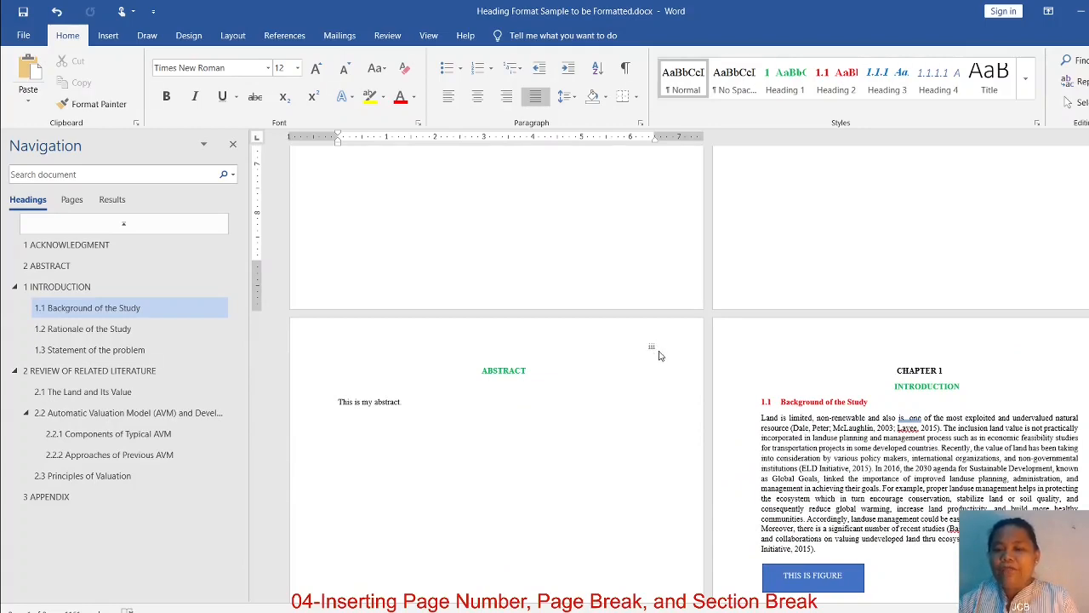
{"action": "left_click", "coordinate": [1037, 401]}
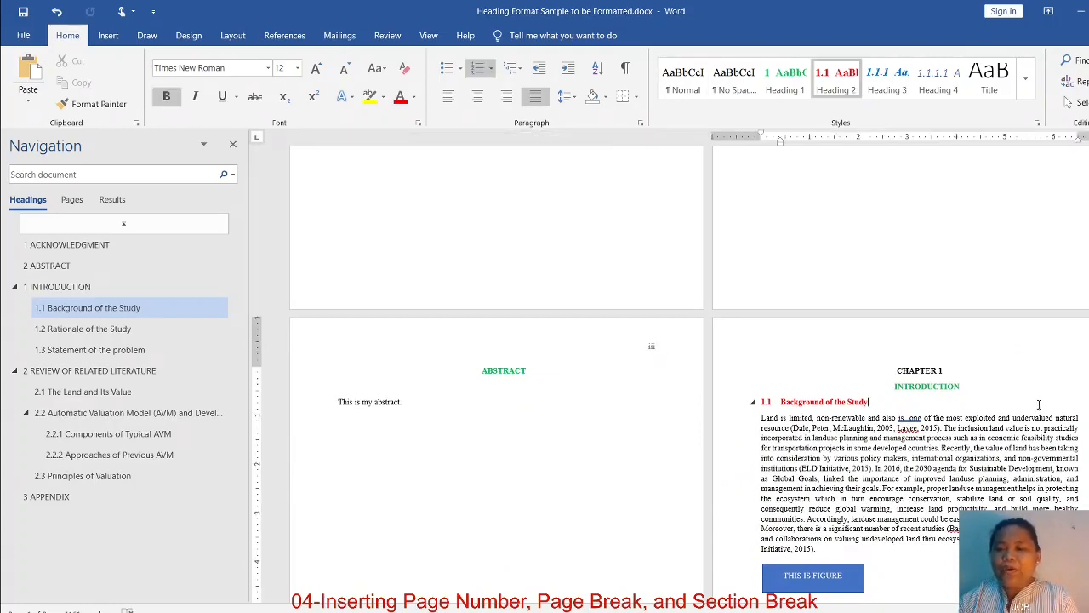
{"action": "scroll", "coordinate": [1030, 434], "scroll_direction": "down", "scroll_amount": 3}
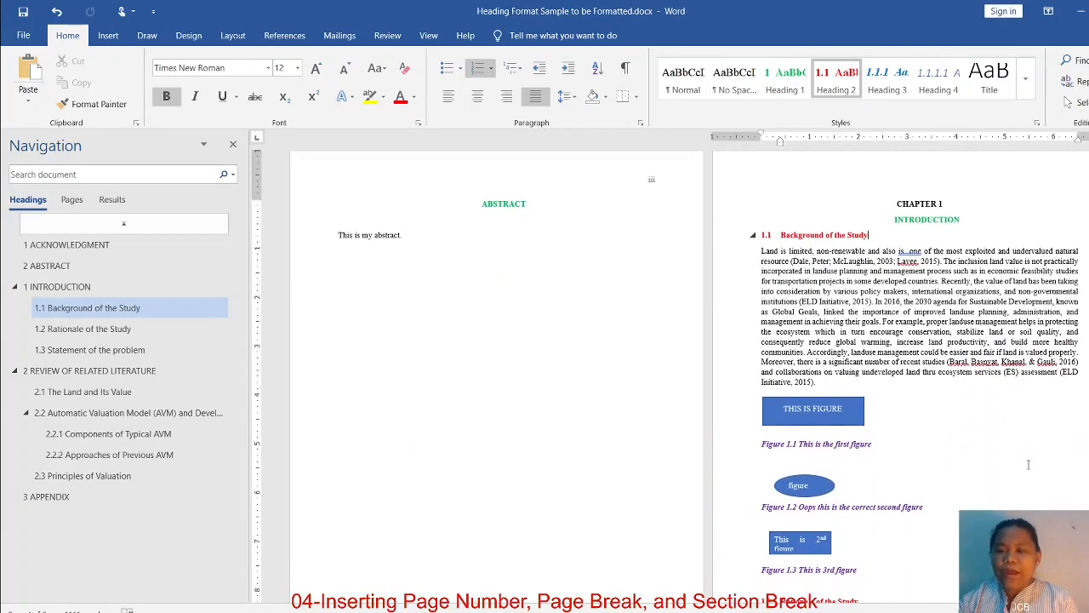
{"action": "scroll", "coordinate": [1030, 477], "scroll_direction": "down", "scroll_amount": 7}
{"action": "scroll", "coordinate": [1034, 493], "scroll_direction": "up", "scroll_amount": 4}
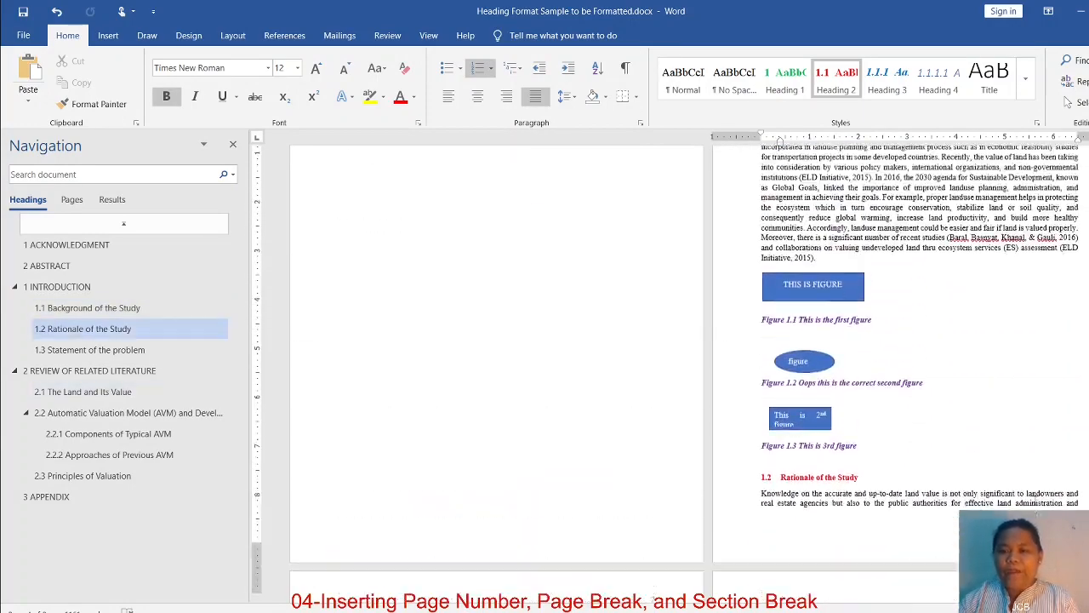
{"action": "scroll", "coordinate": [1038, 494], "scroll_direction": "up", "scroll_amount": 15}
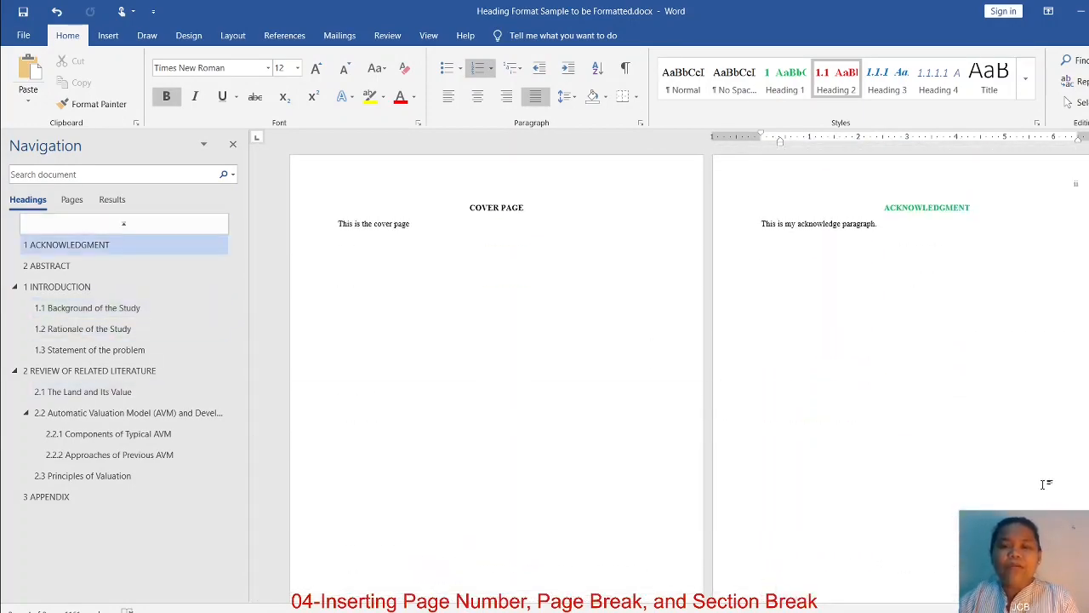